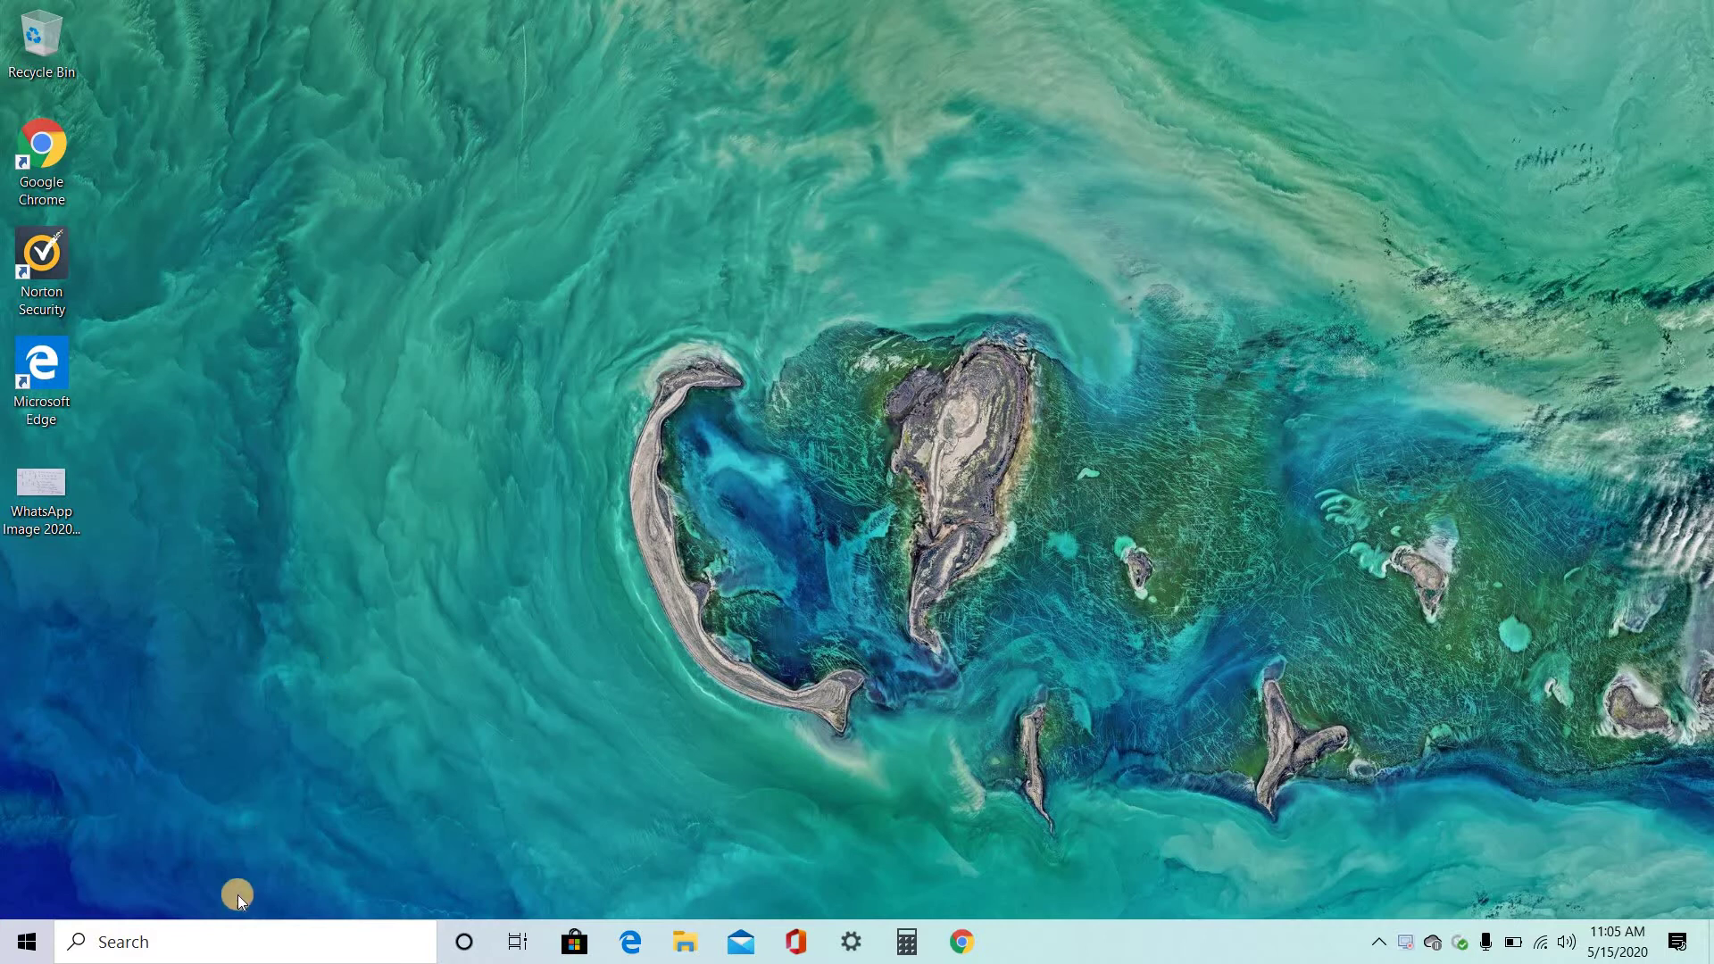
Search Windows for 'disk' and open 'Create and format hard disk partitions' (Disk Management)
click(215, 940)
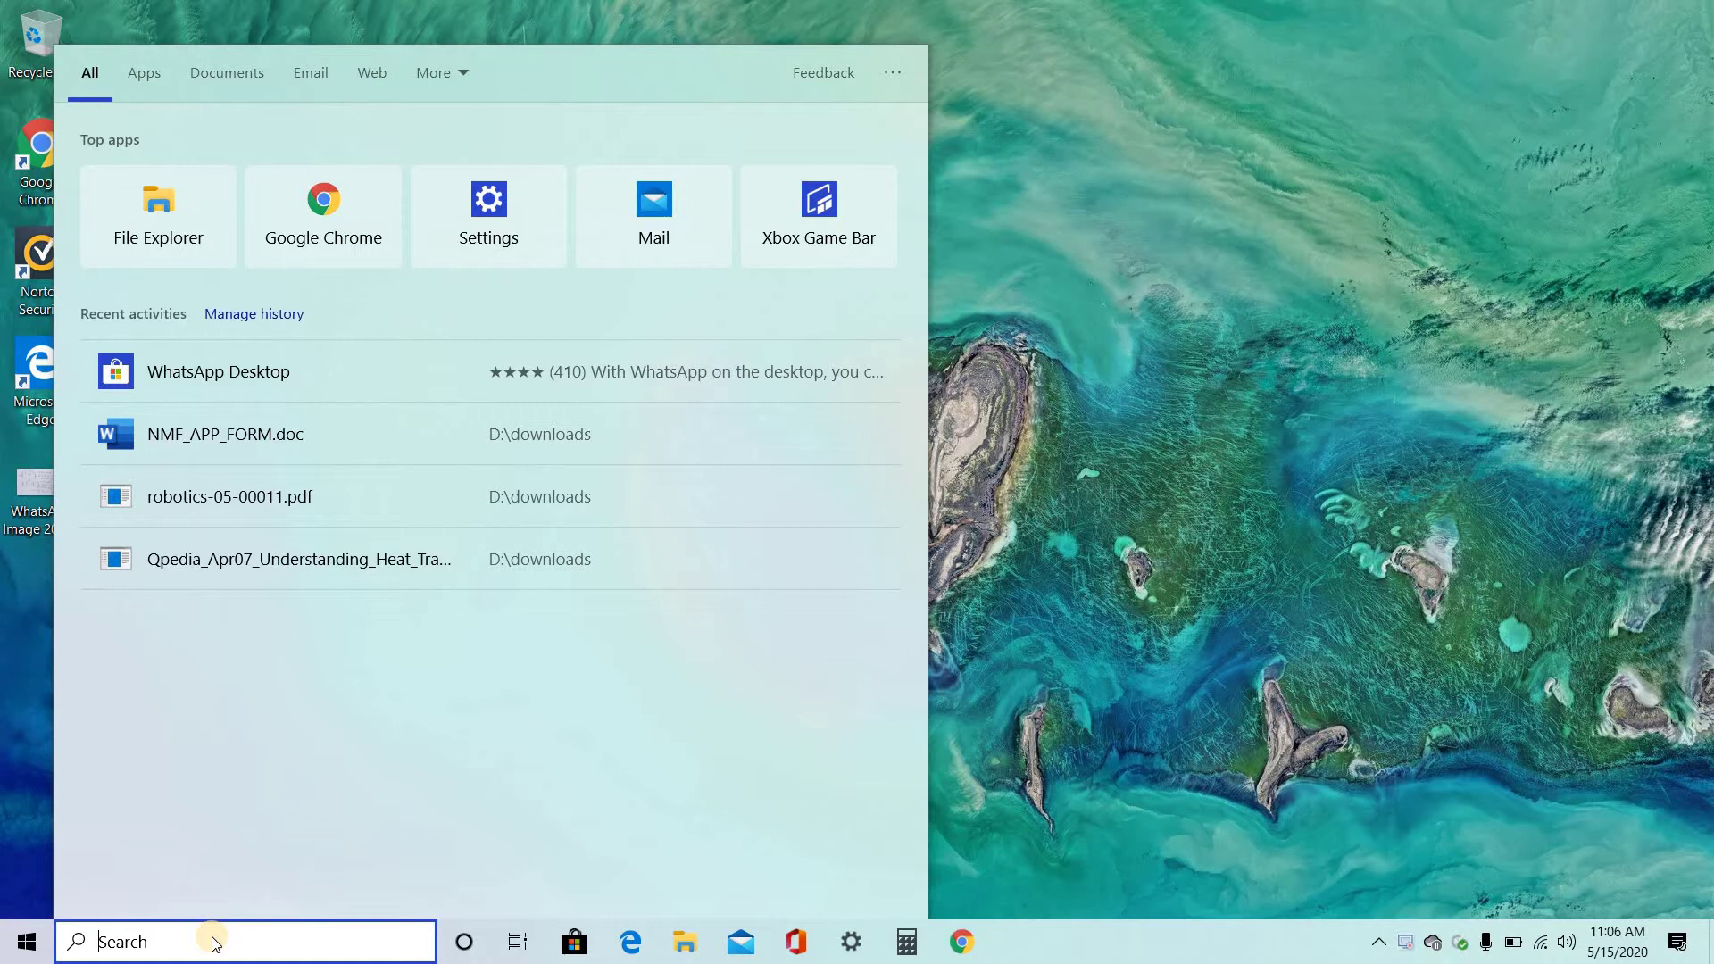
text(disk)
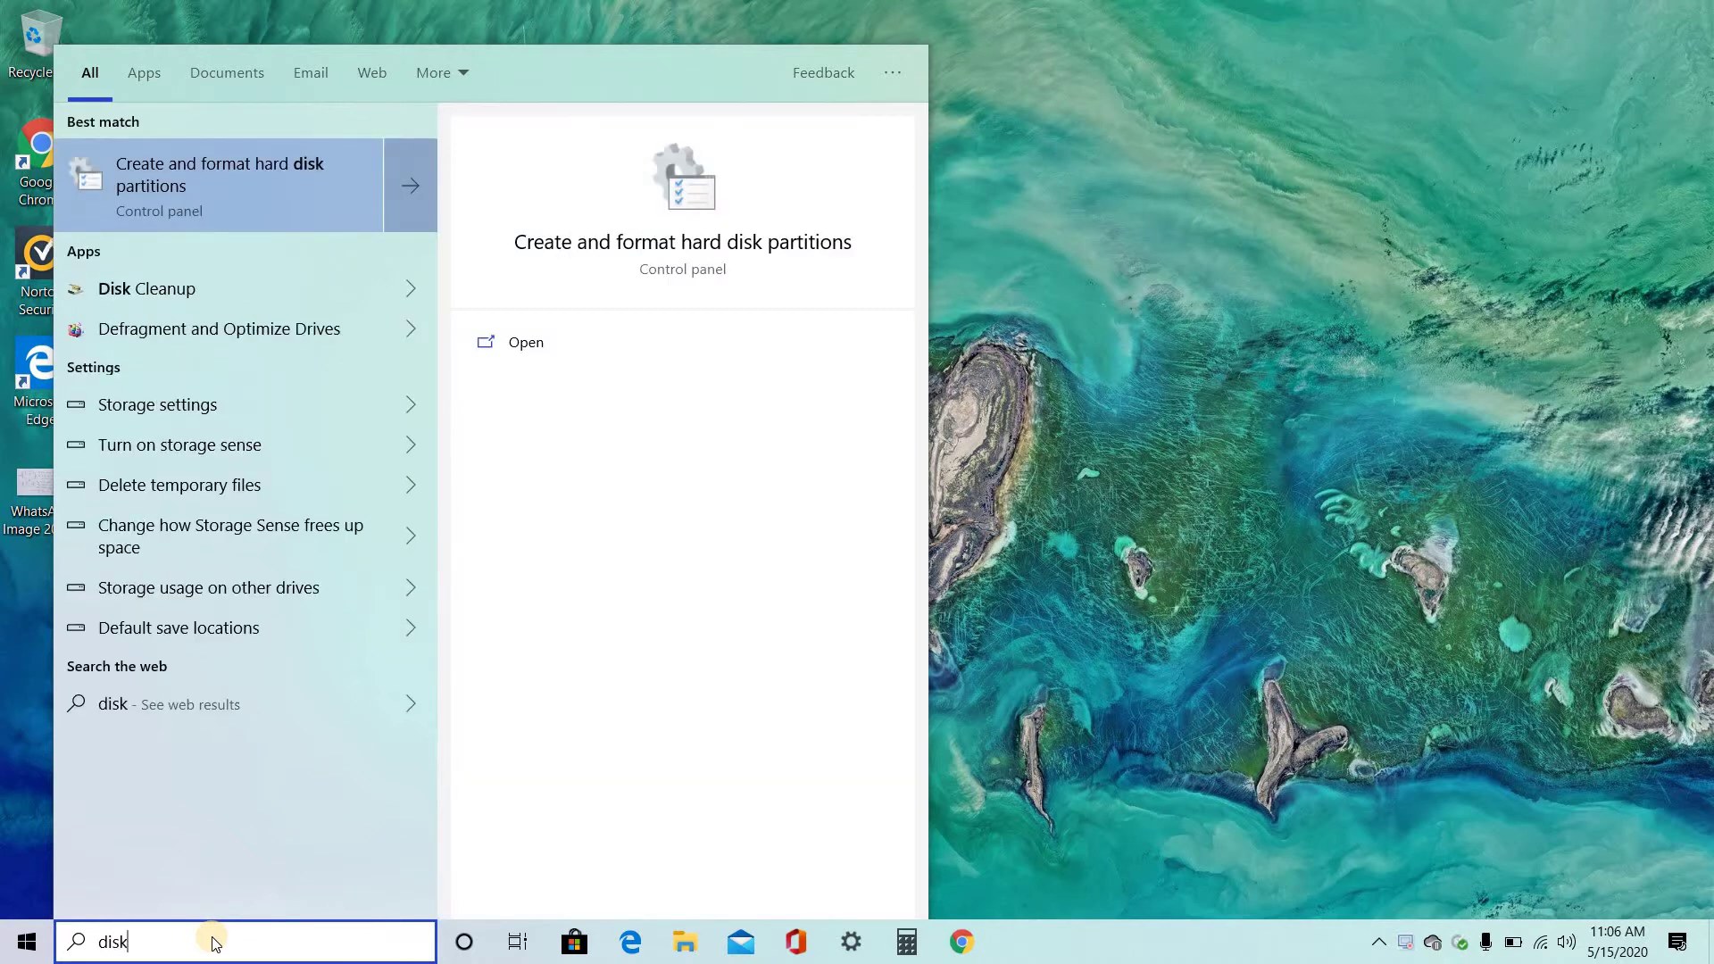
click(234, 185)
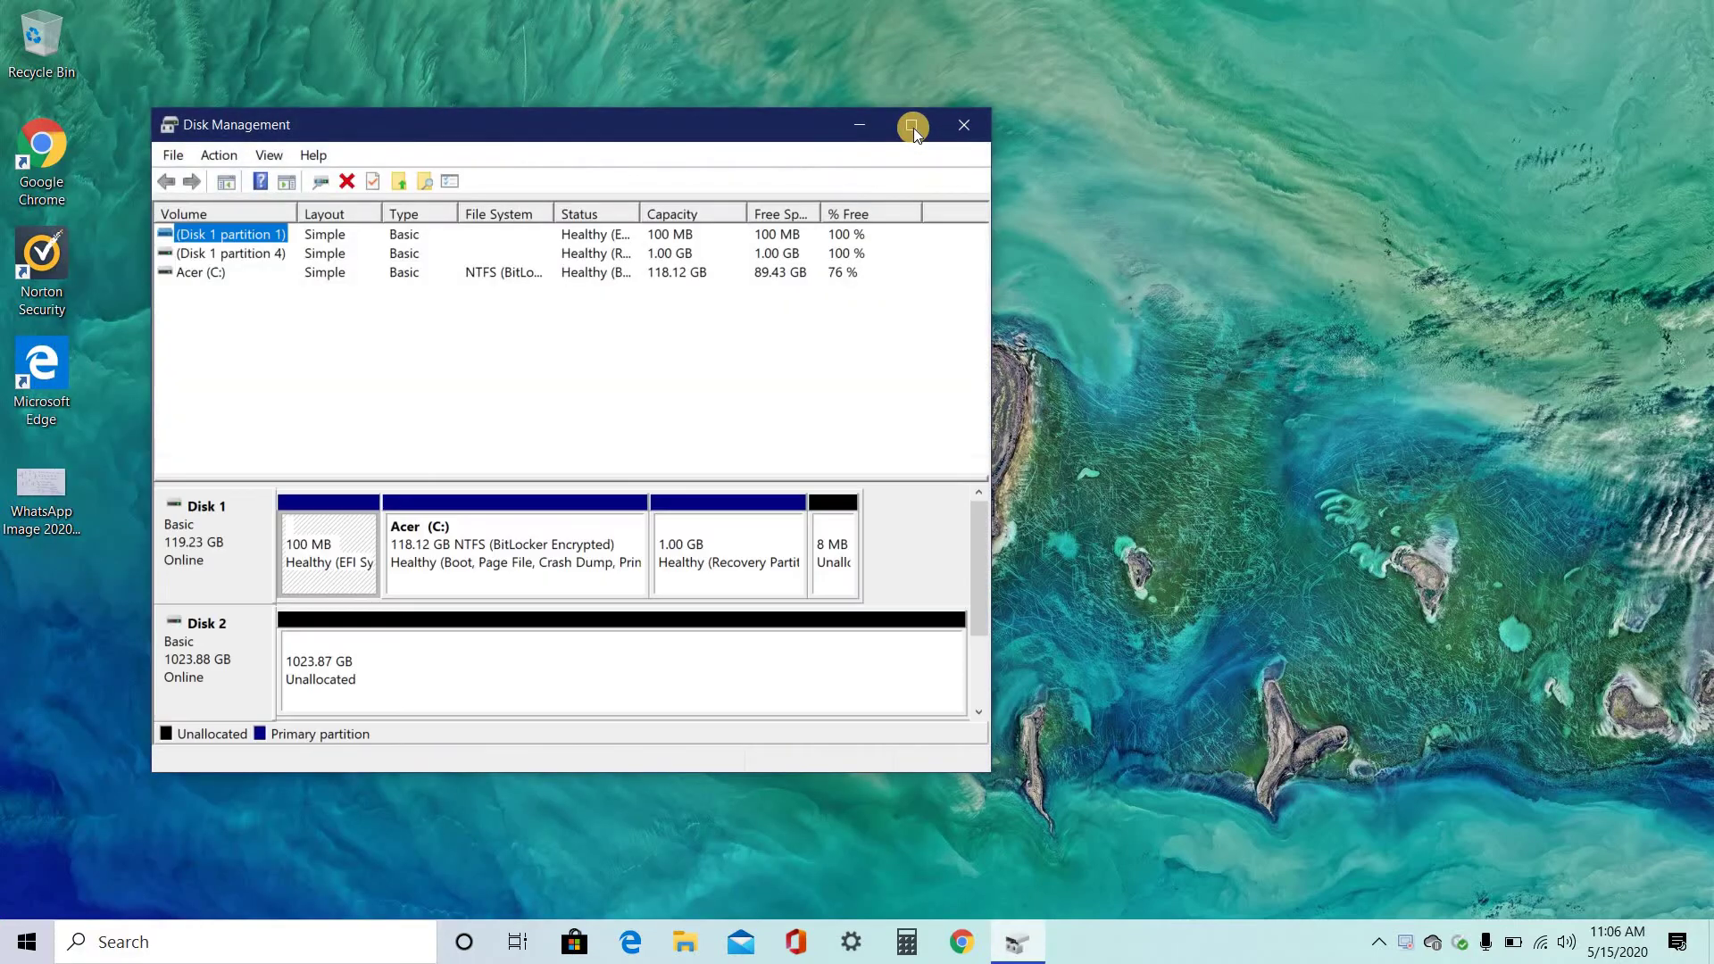
Maximize Disk Management and select Disk 2's 1023.87 GB unallocated space
click(913, 127)
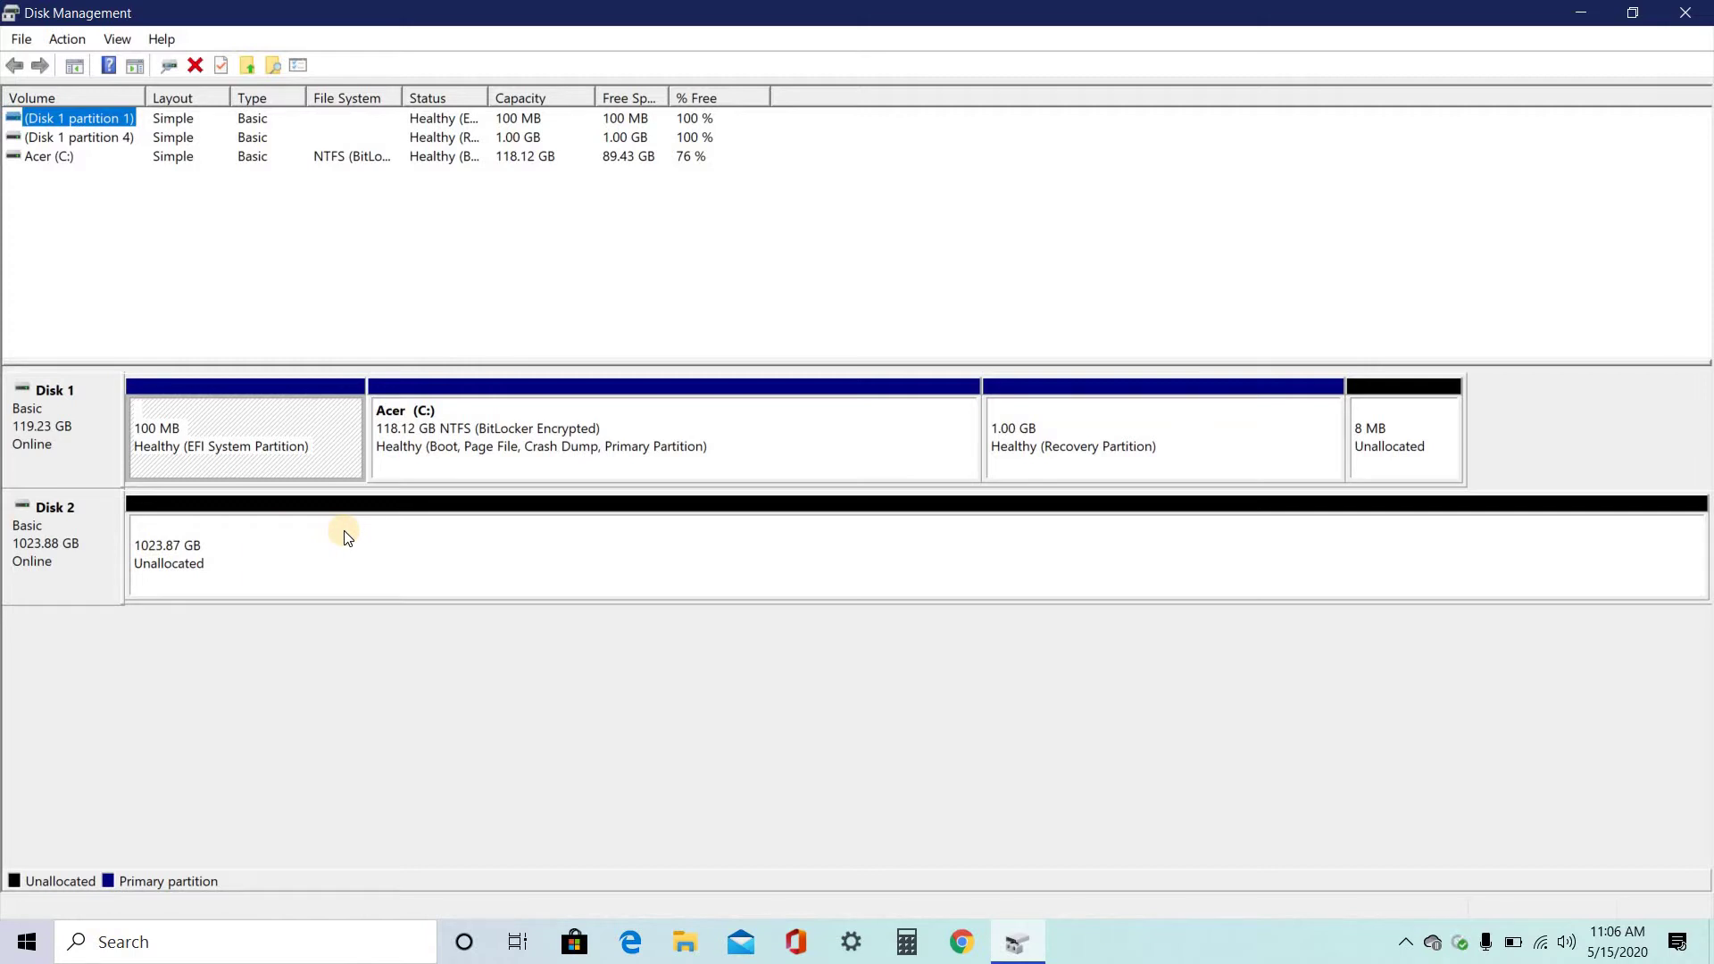
click(524, 557)
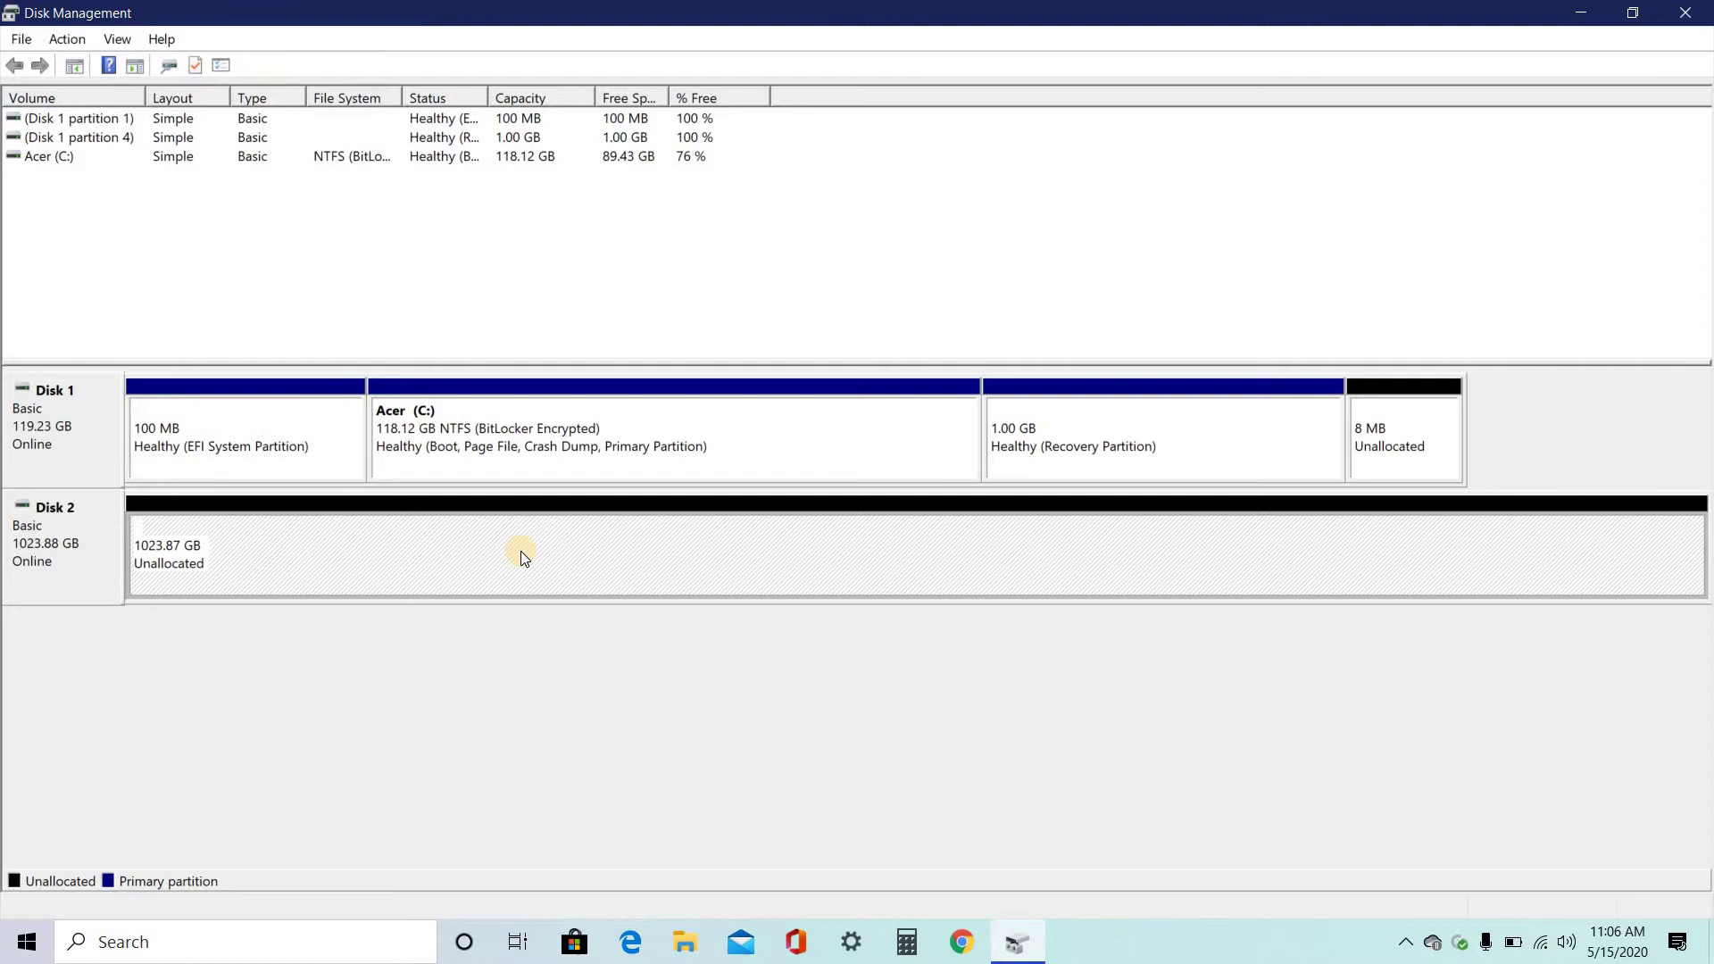
Start the New Simple Volume Wizard on Disk 2's unallocated space and advance to the size page
right_click(524, 557)
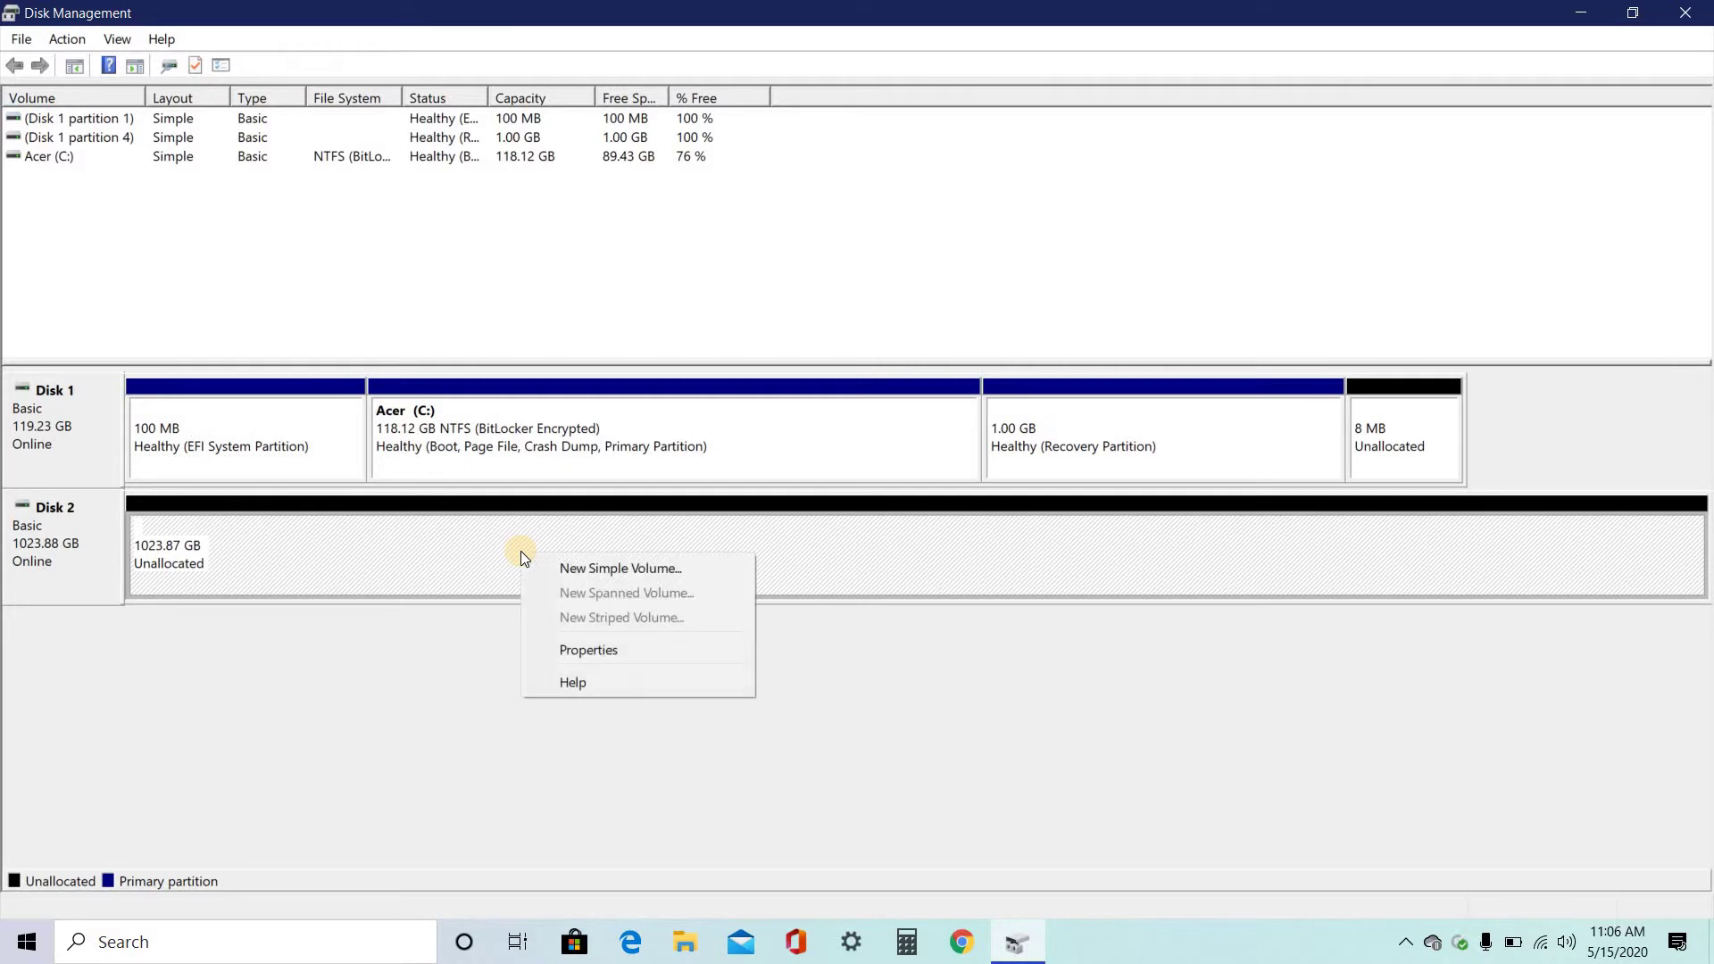
click(580, 568)
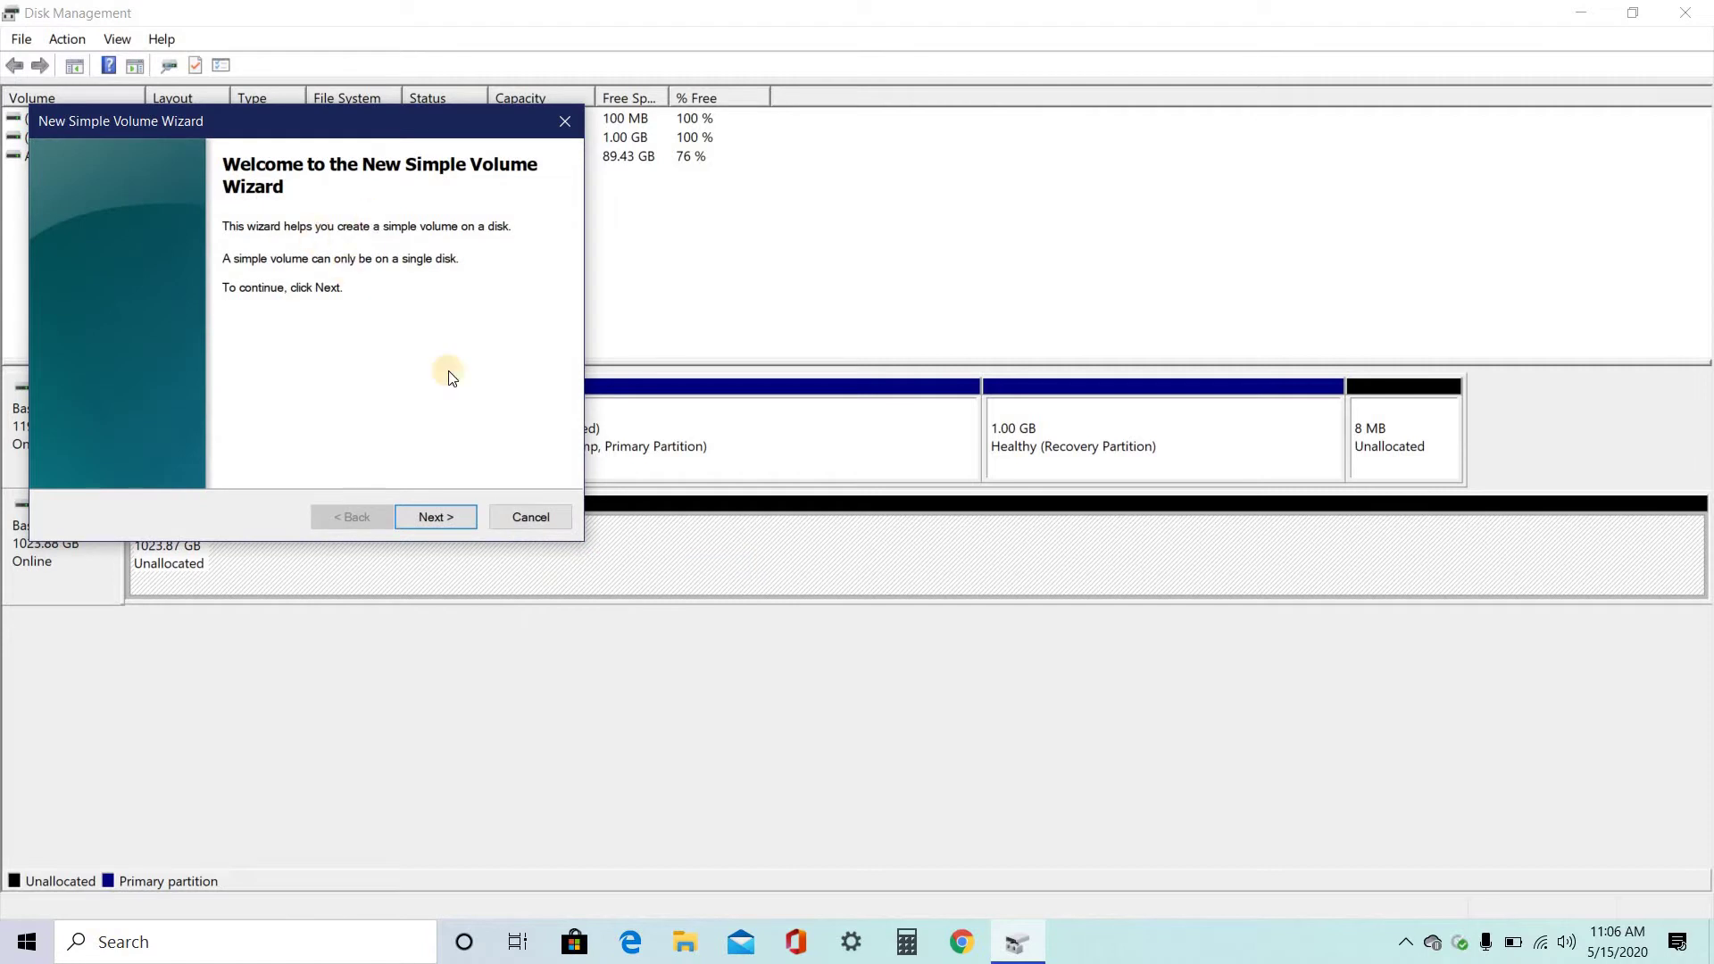
click(431, 515)
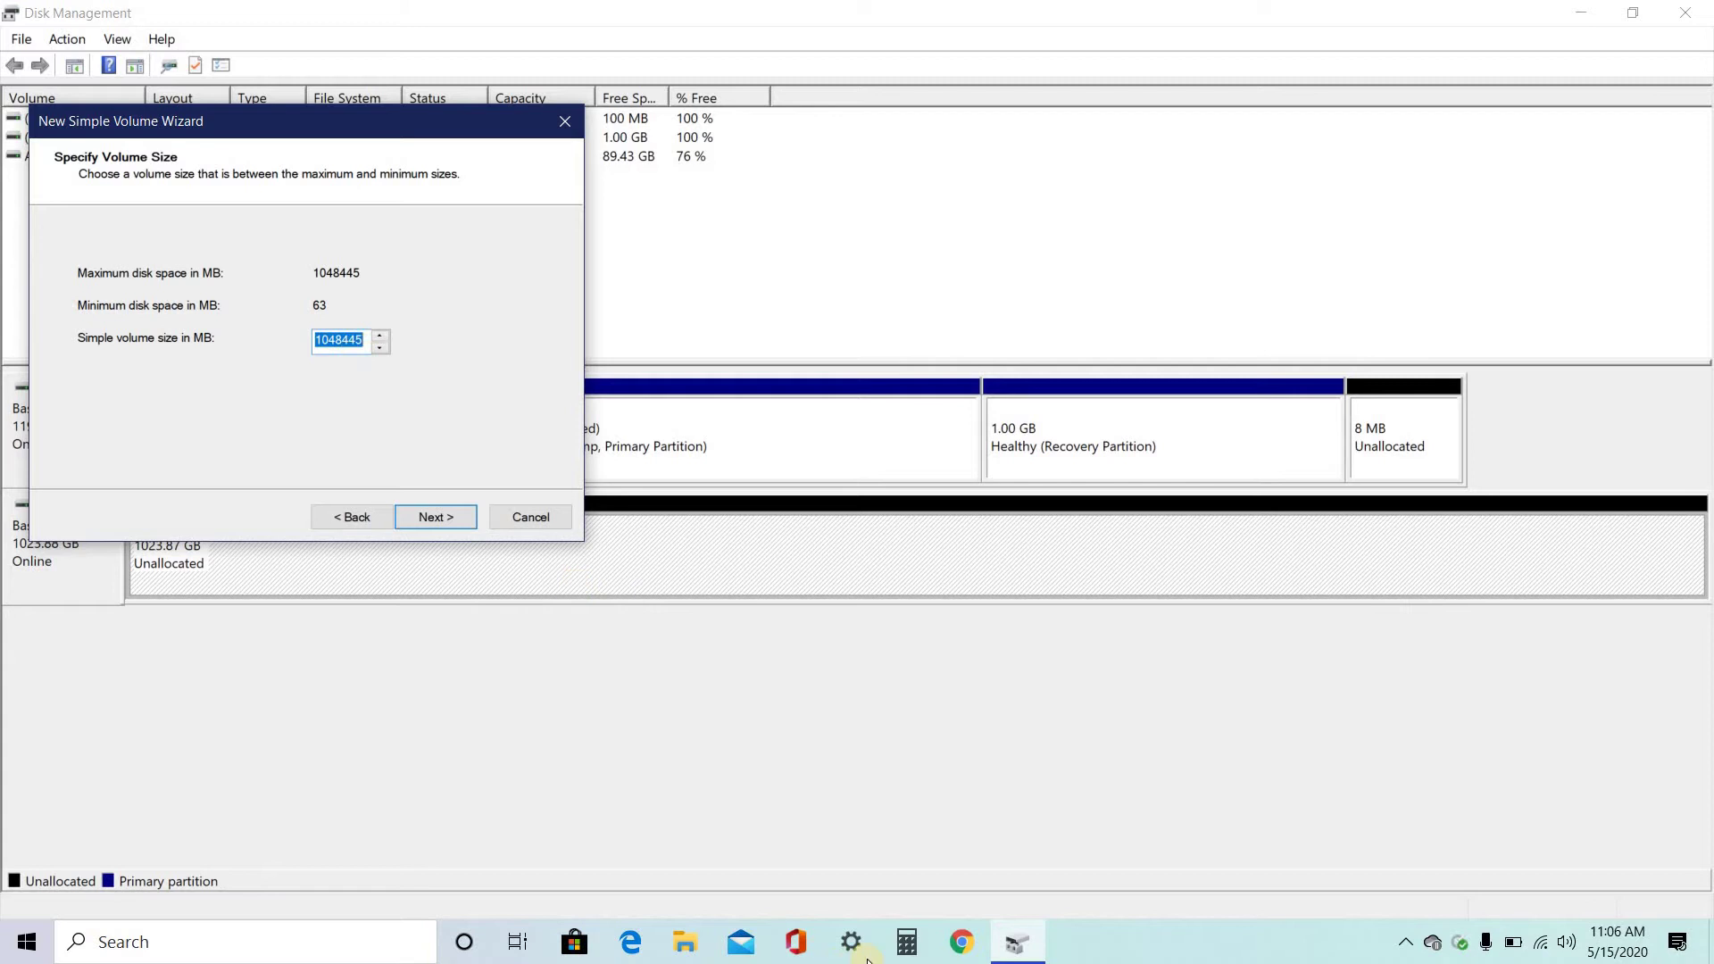
Compute 250 × 1024 = 256,000 in Calculator beside the wizard, then return to the wizard
click(907, 942)
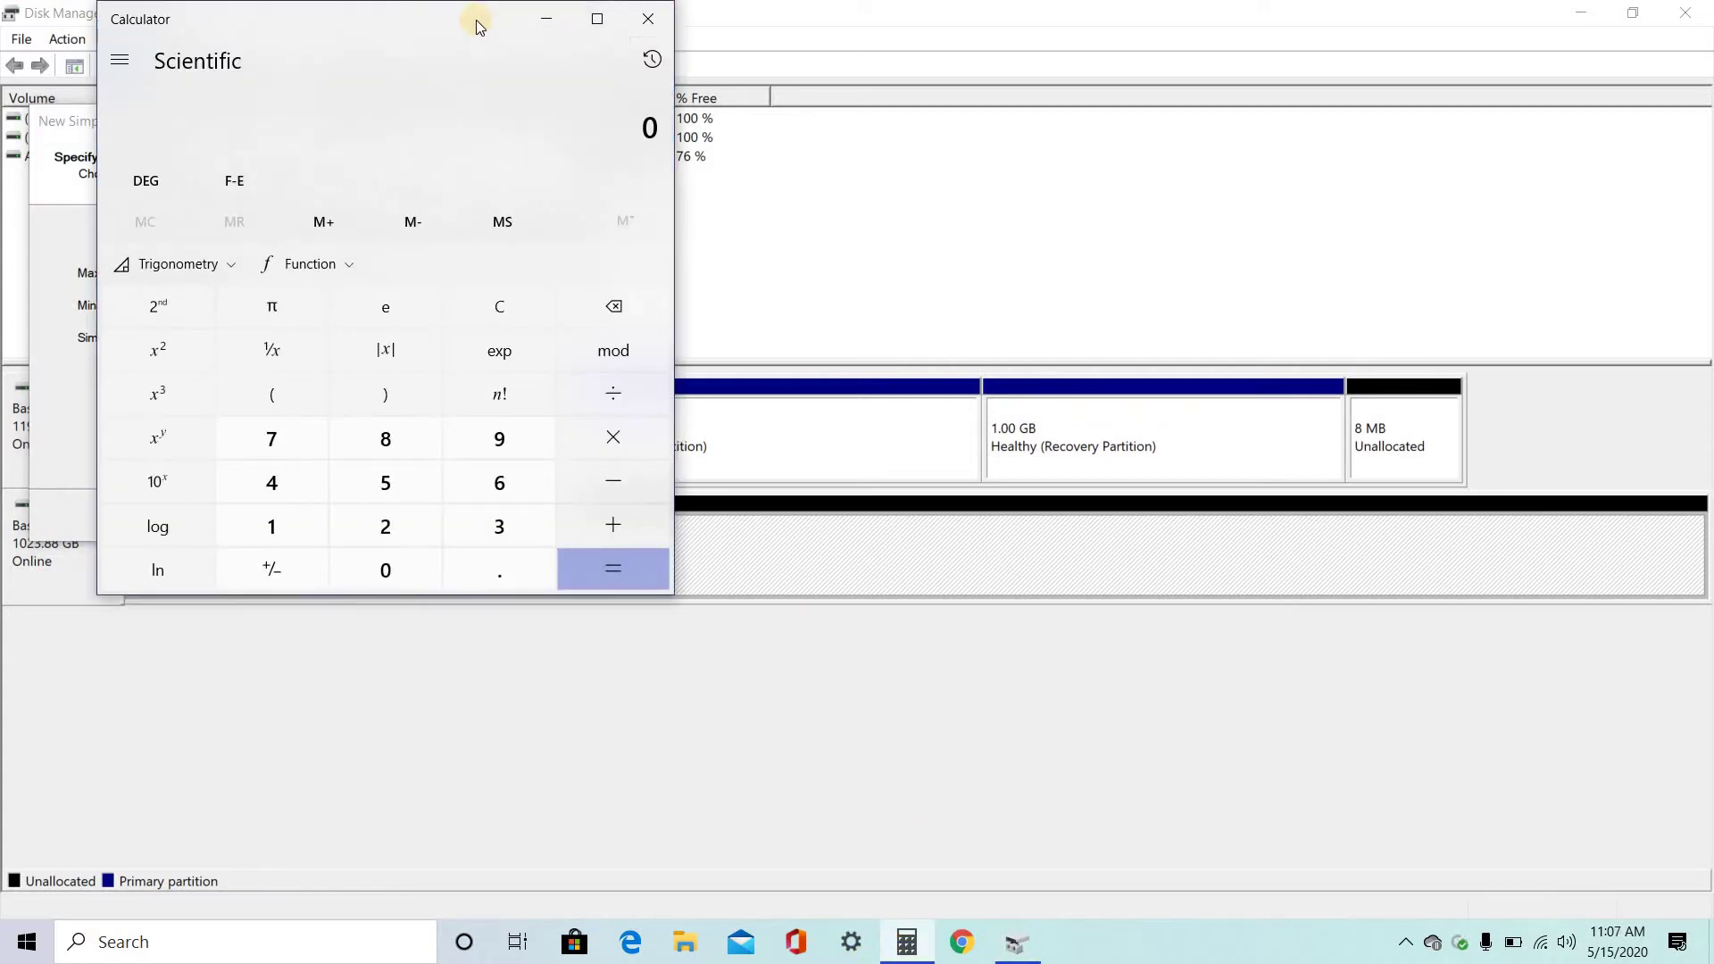
drag(475, 19, 1106, 185)
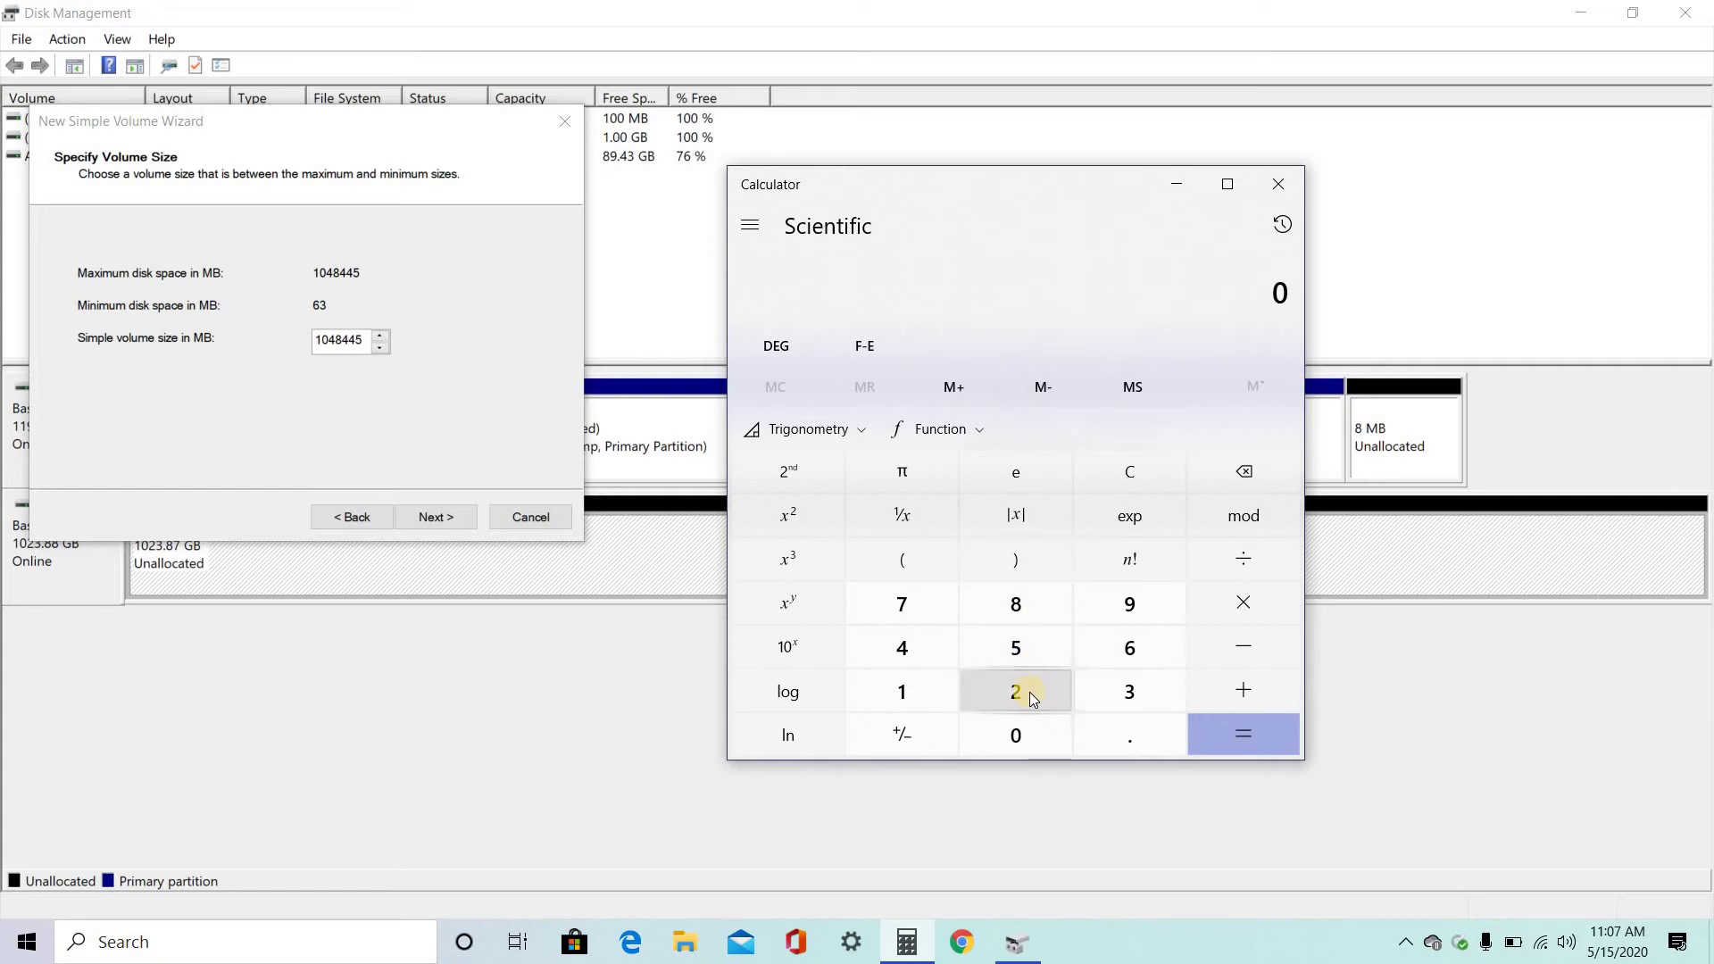
text(250)
key(asterisk)
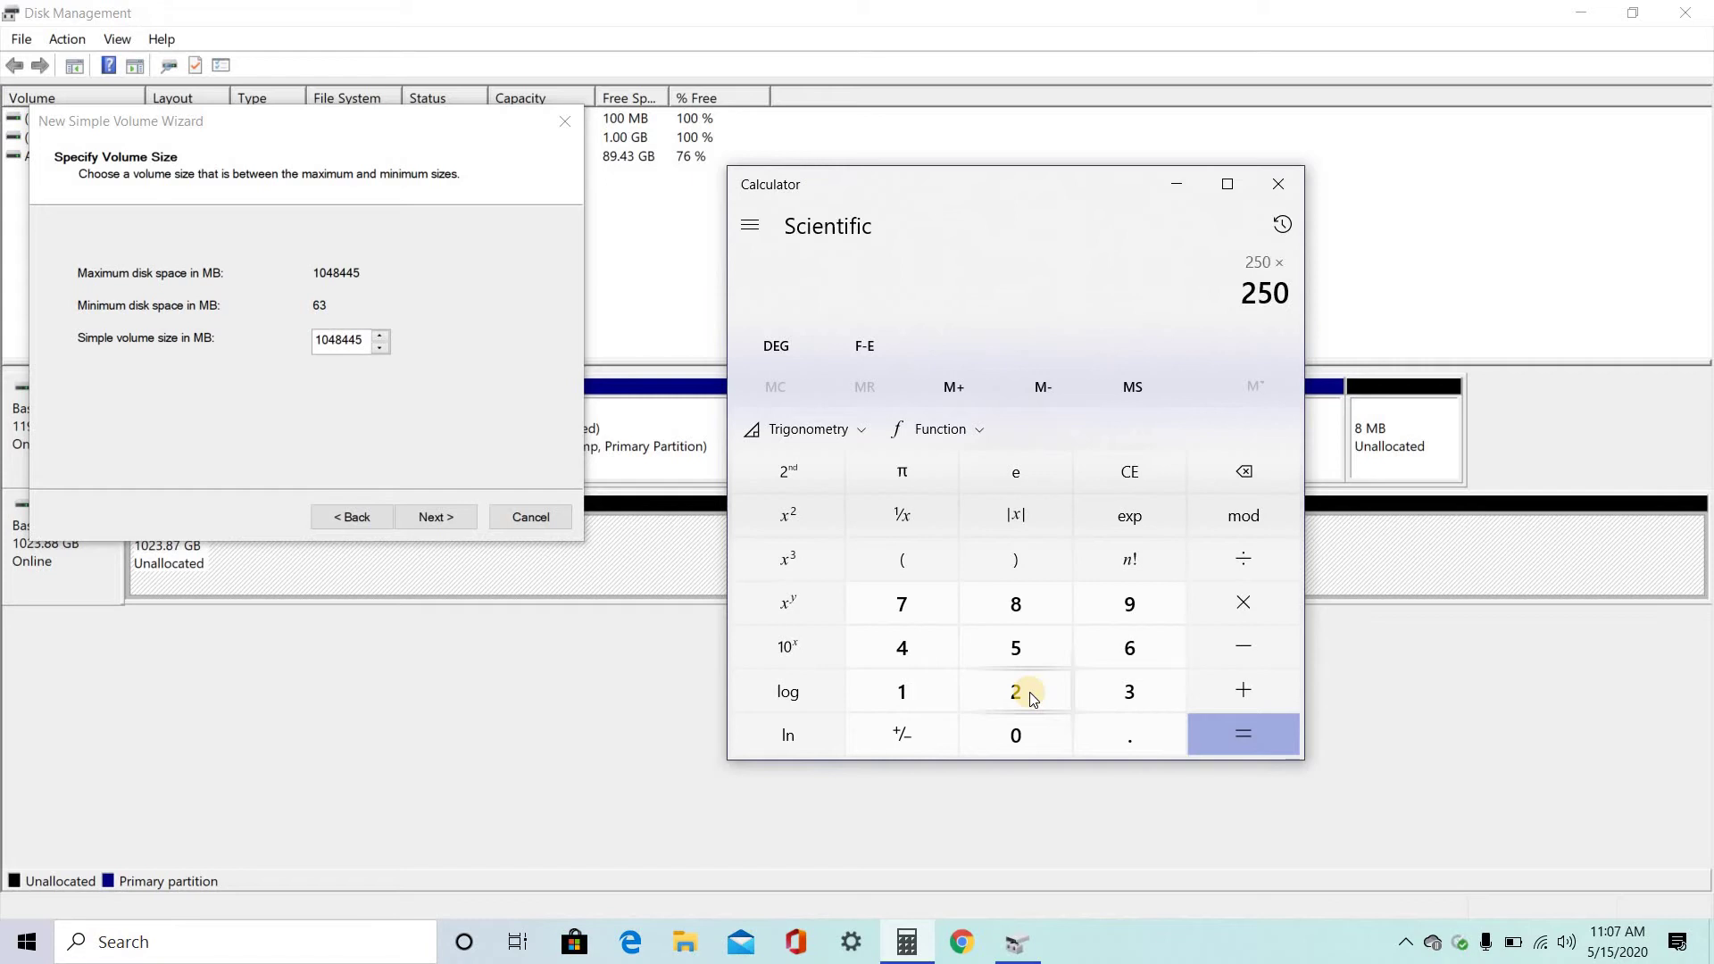
text(1024)
key(Return)
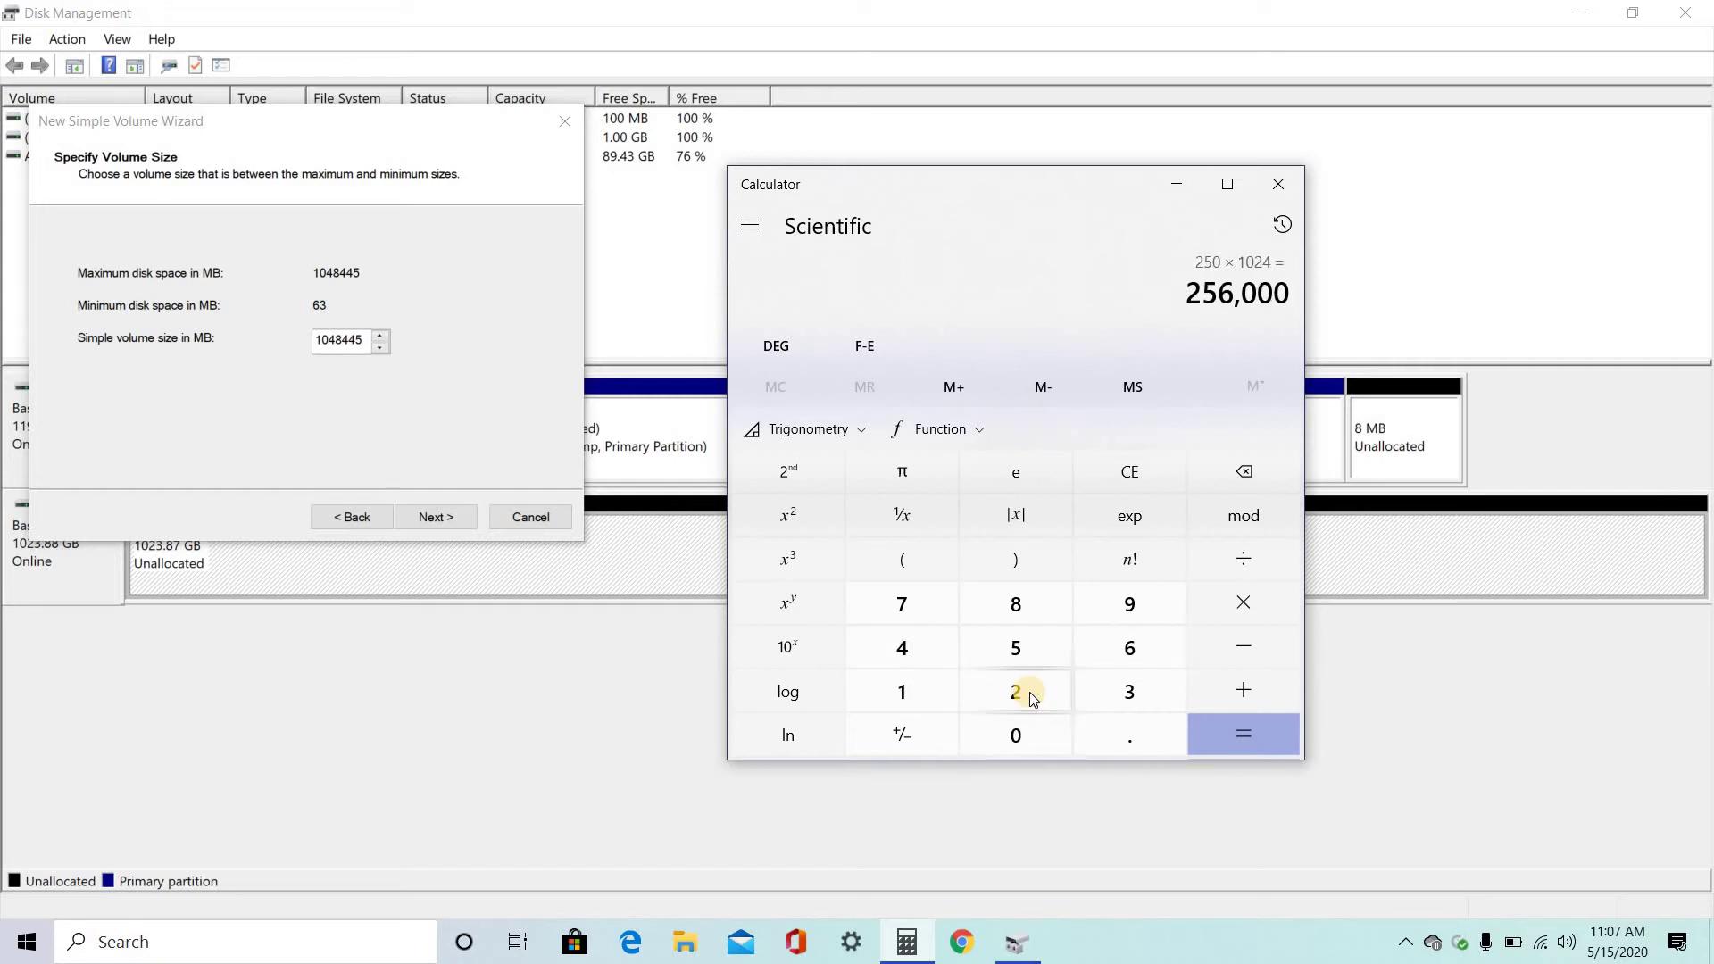
click(362, 343)
Set the new volume's size to 256000 MB
key(BackSpace)
key(BackSpace)
key(BackSpace)
key(BackSpace)
key(BackSpace)
key(BackSpace)
key(BackSpace)
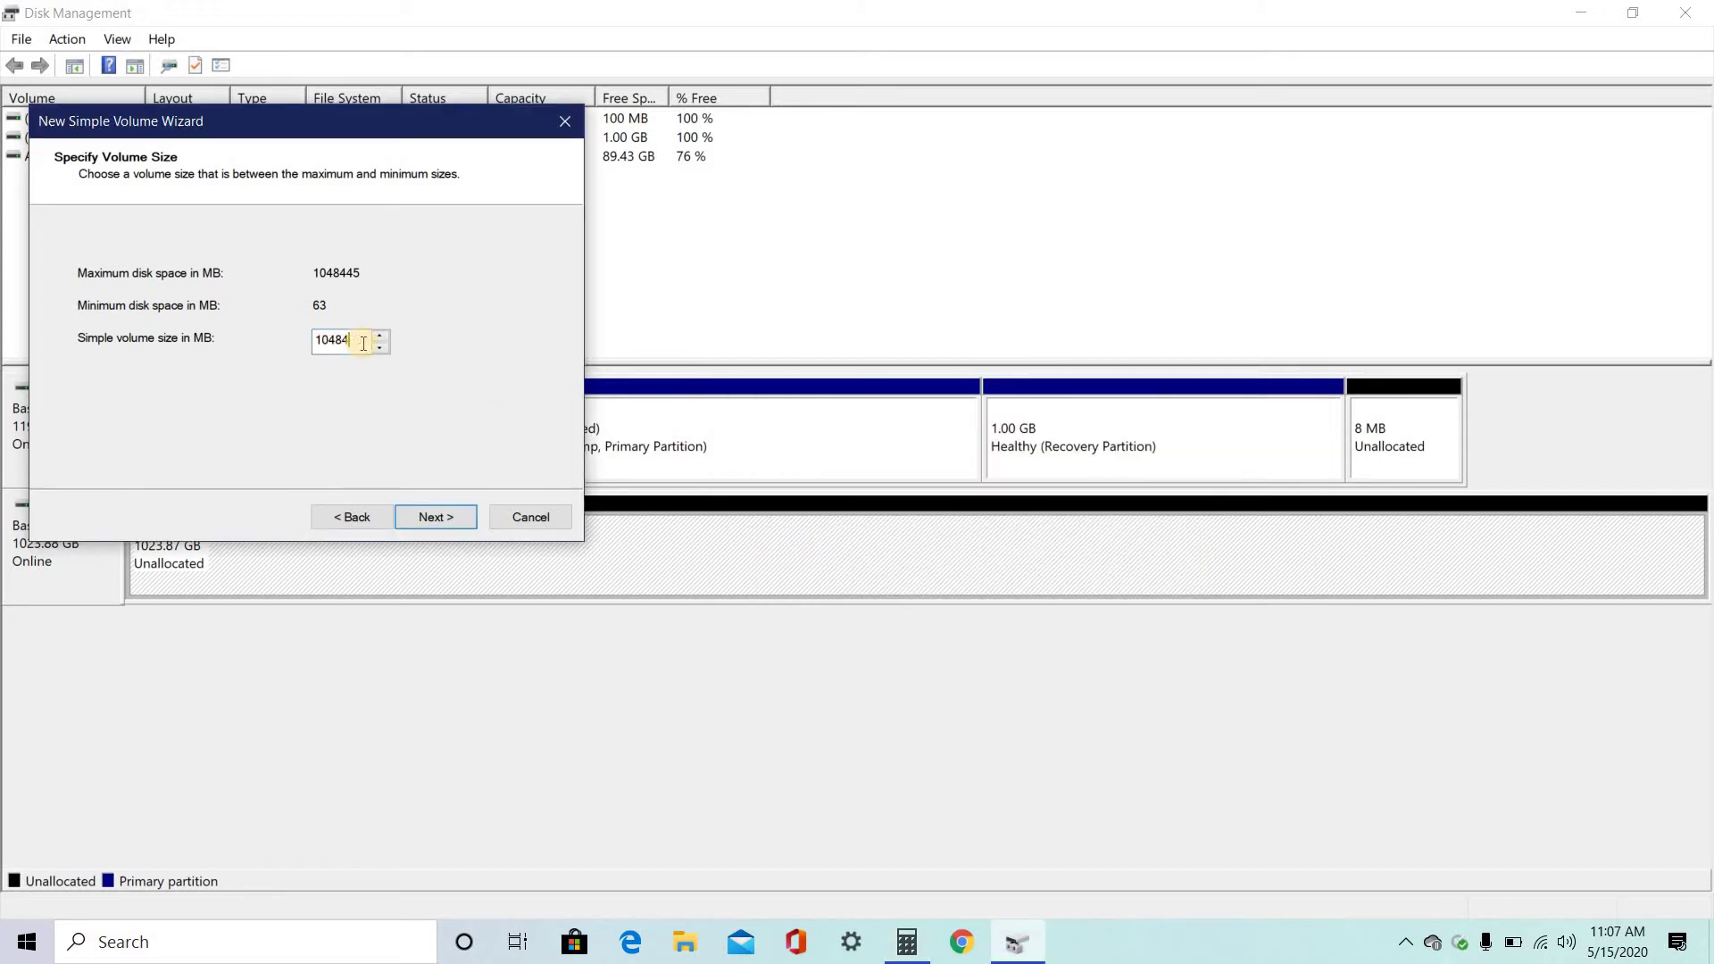
text(256000)
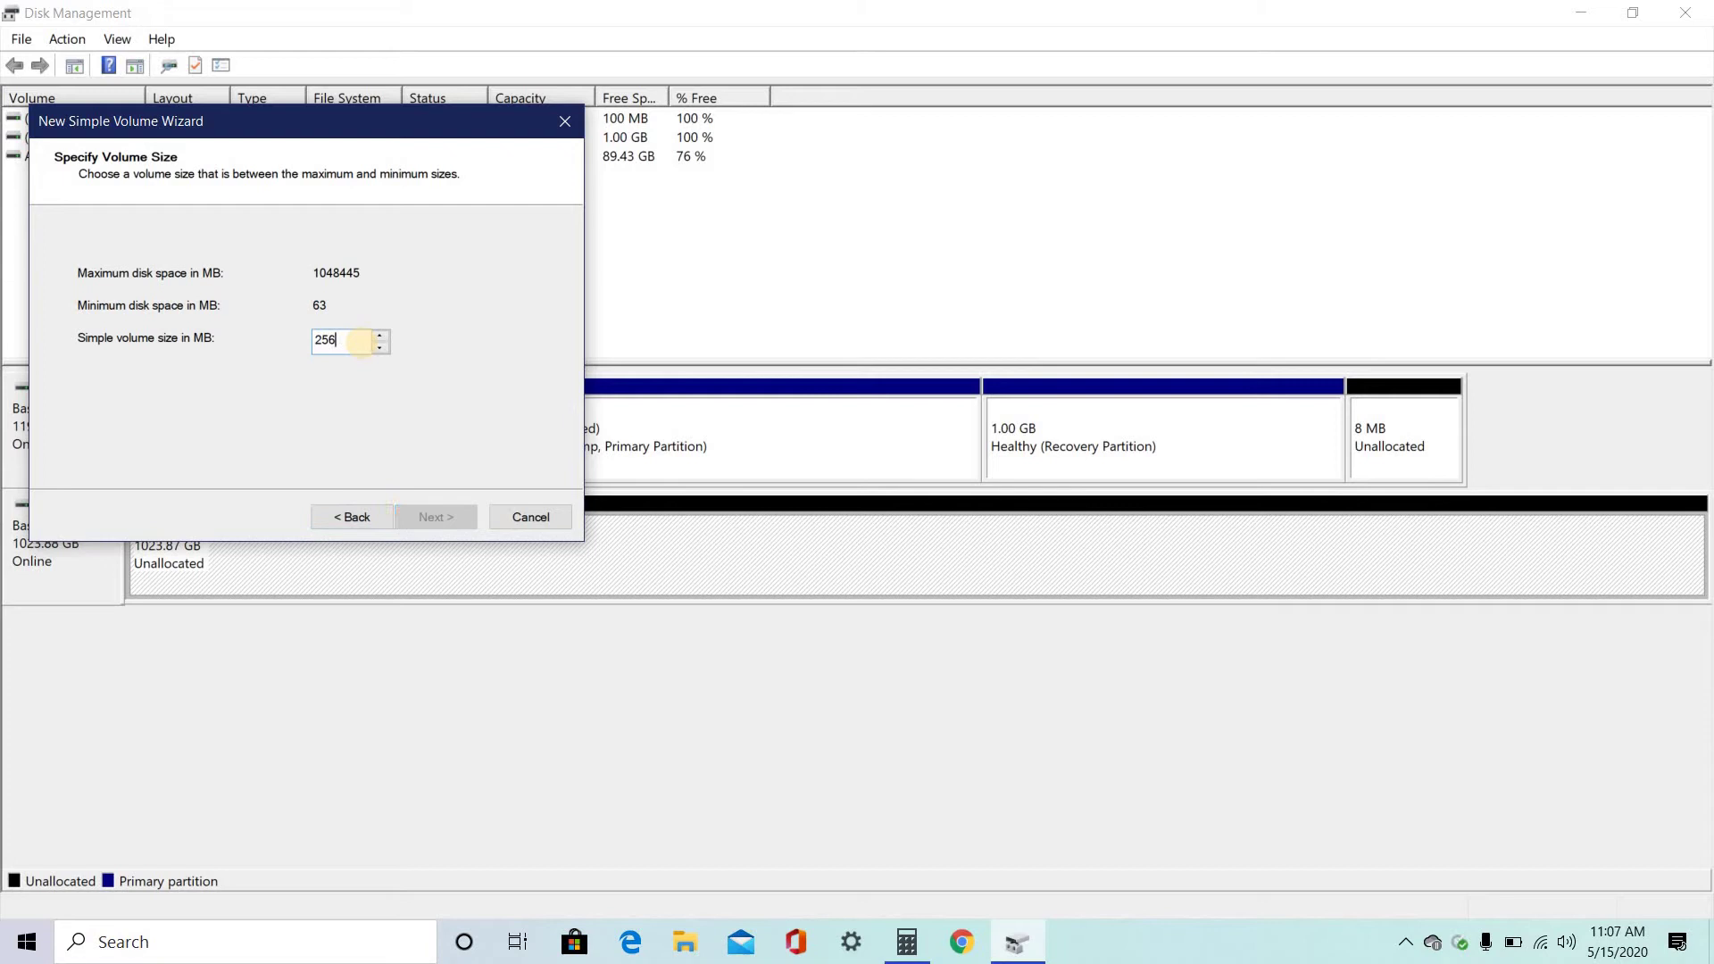
click(907, 942)
click(640, 631)
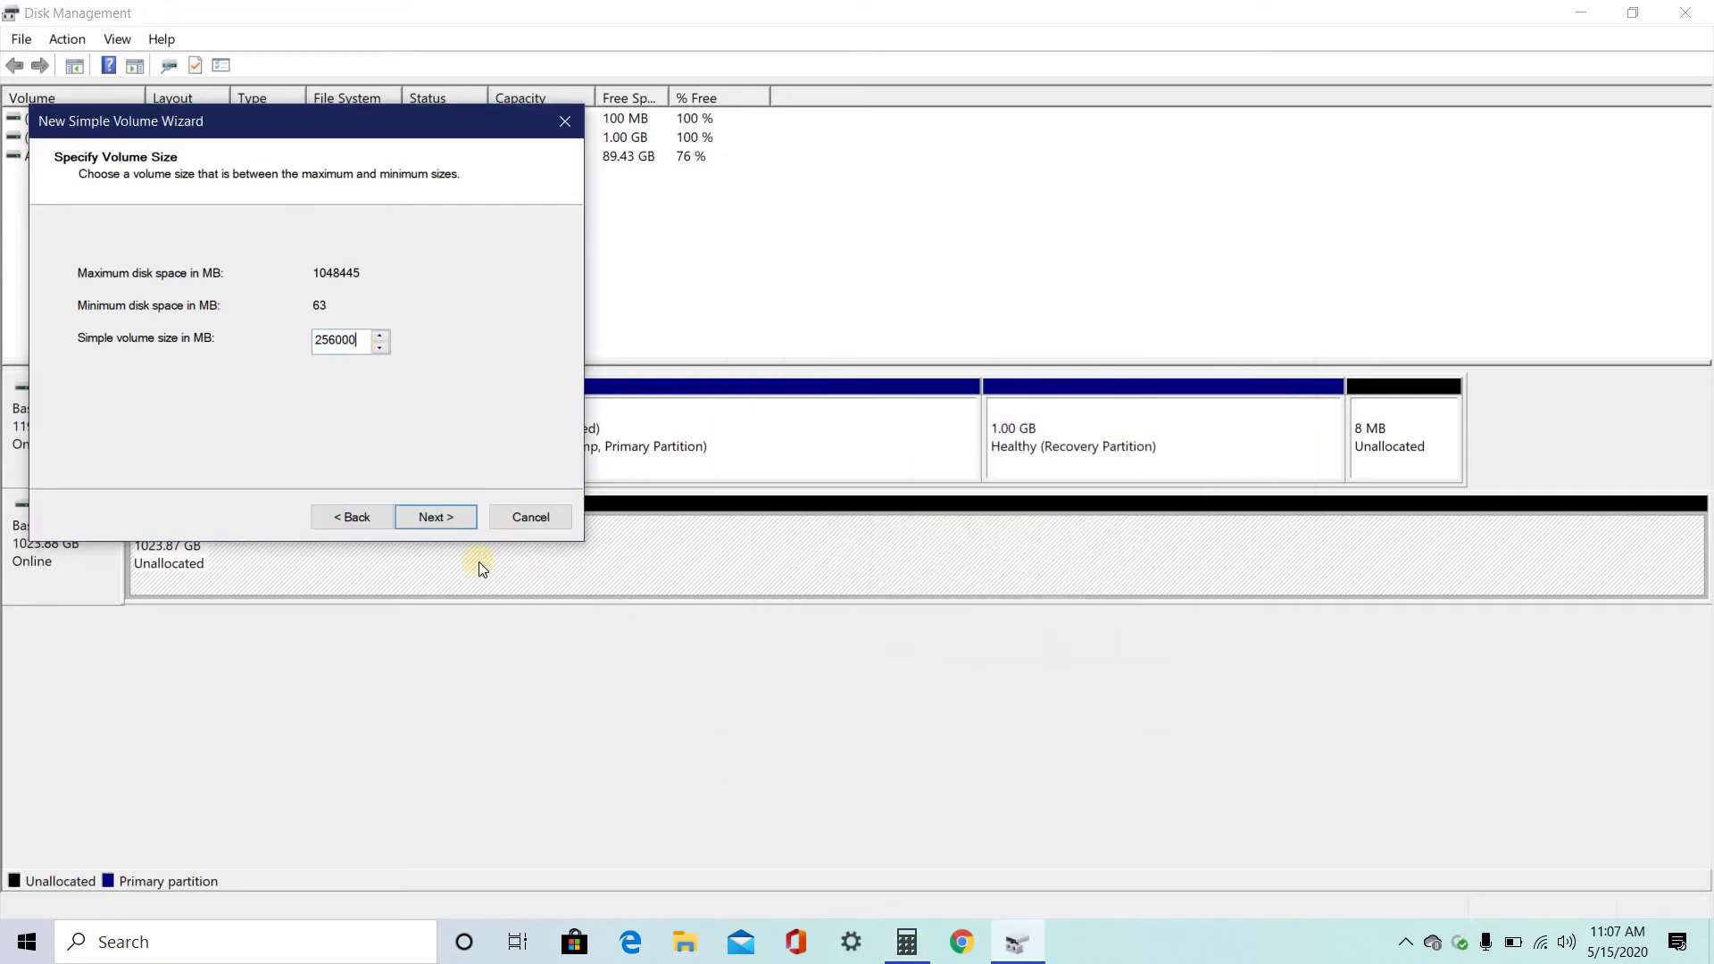
Assign drive letter F to the volume and continue to formatting options
click(437, 518)
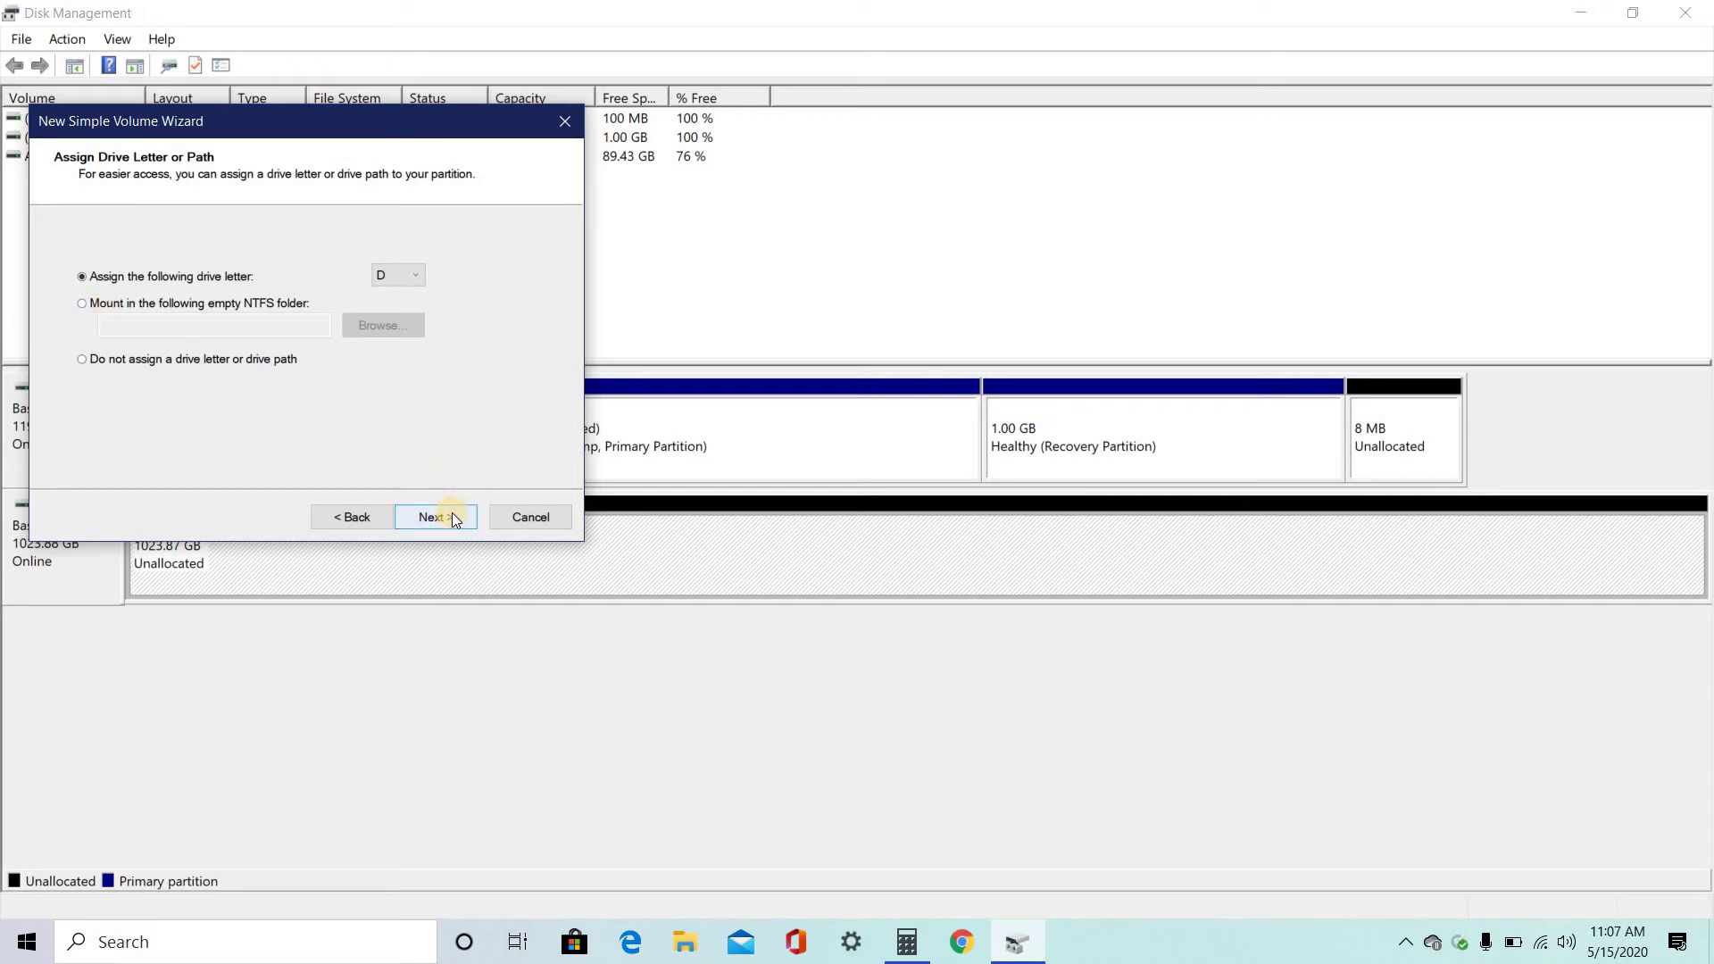
click(413, 281)
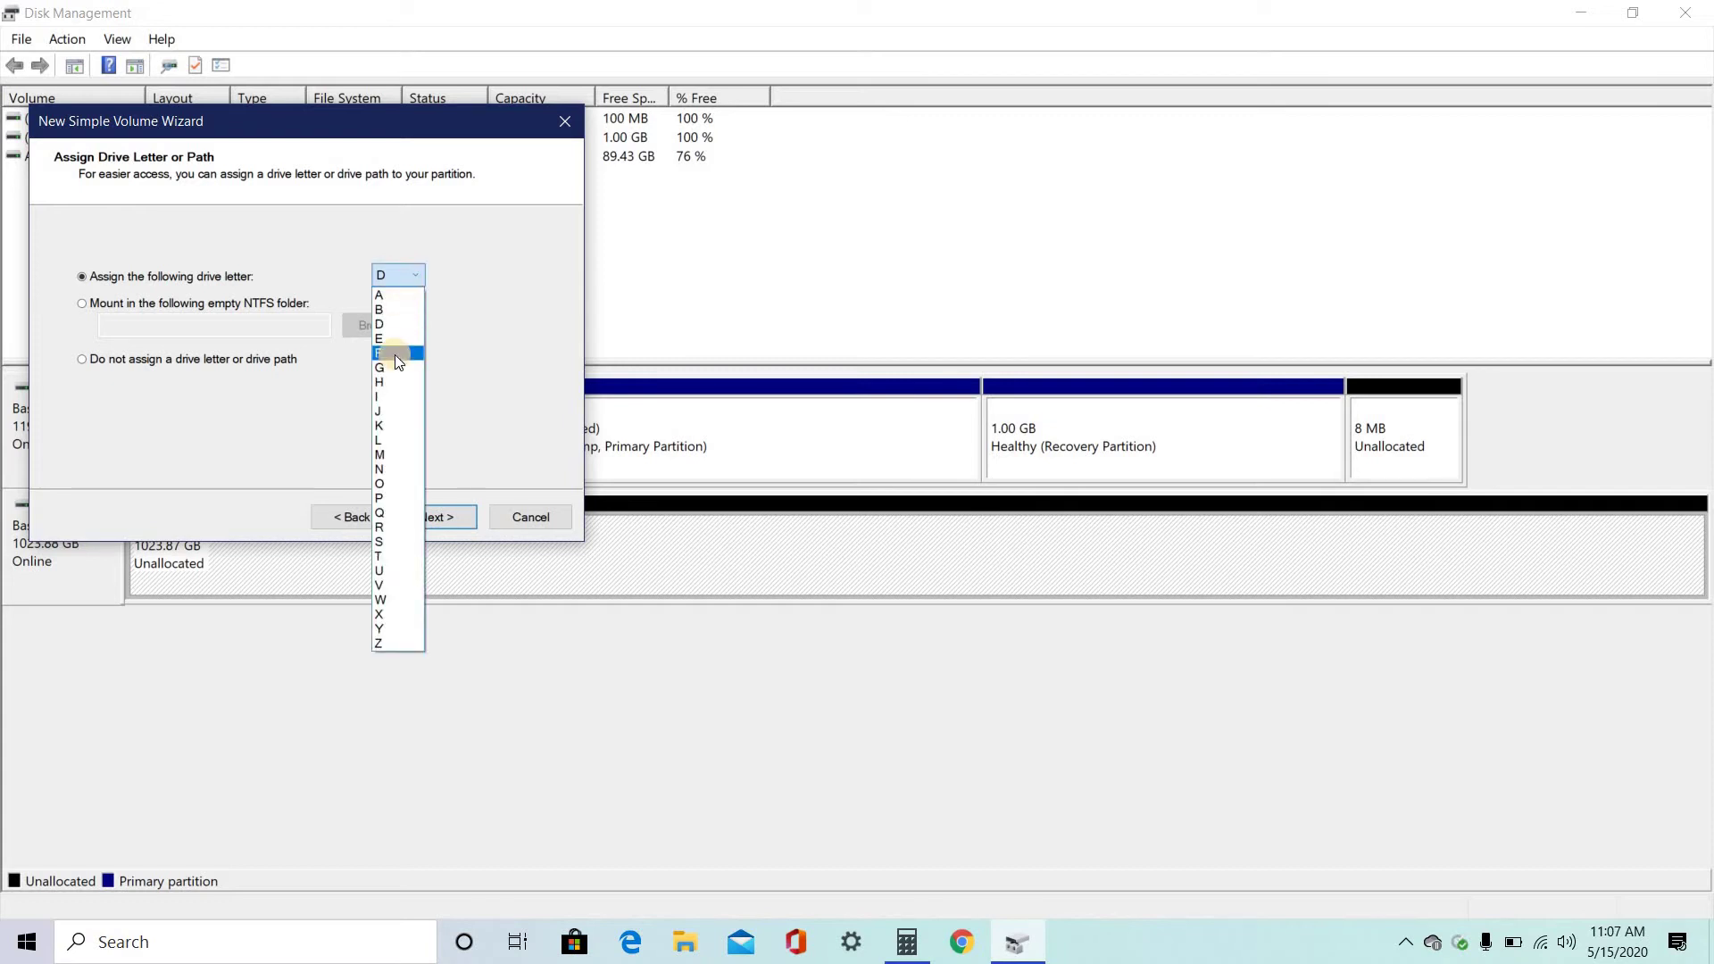
click(394, 355)
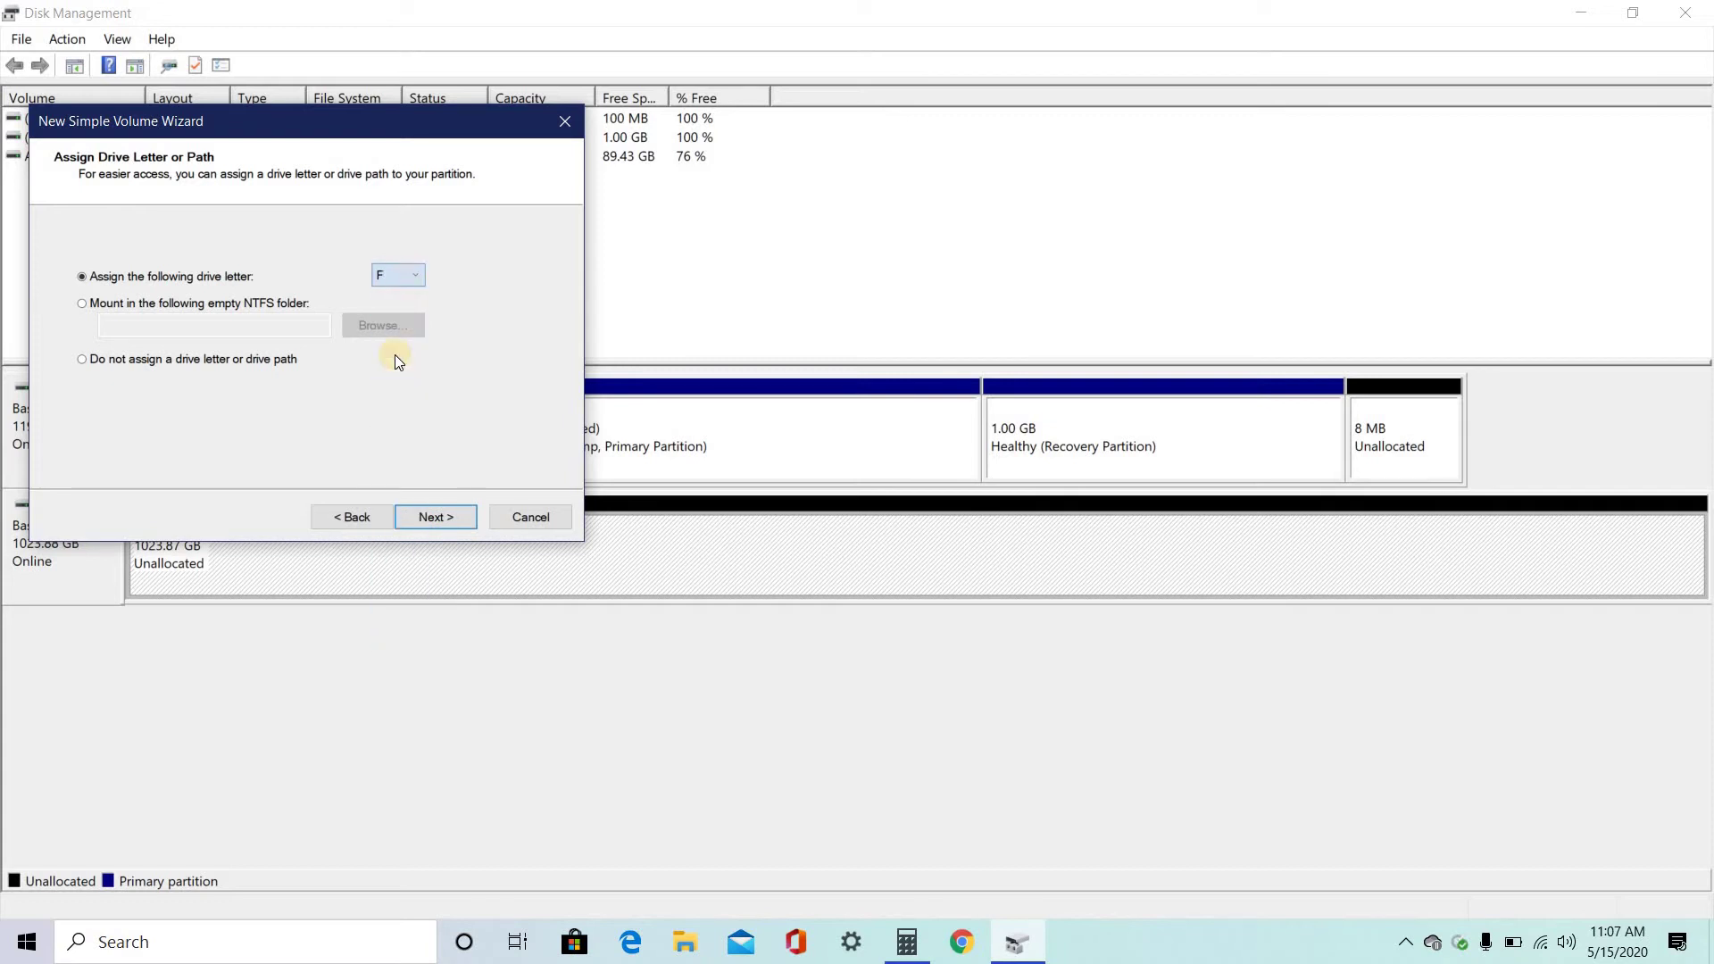
click(441, 516)
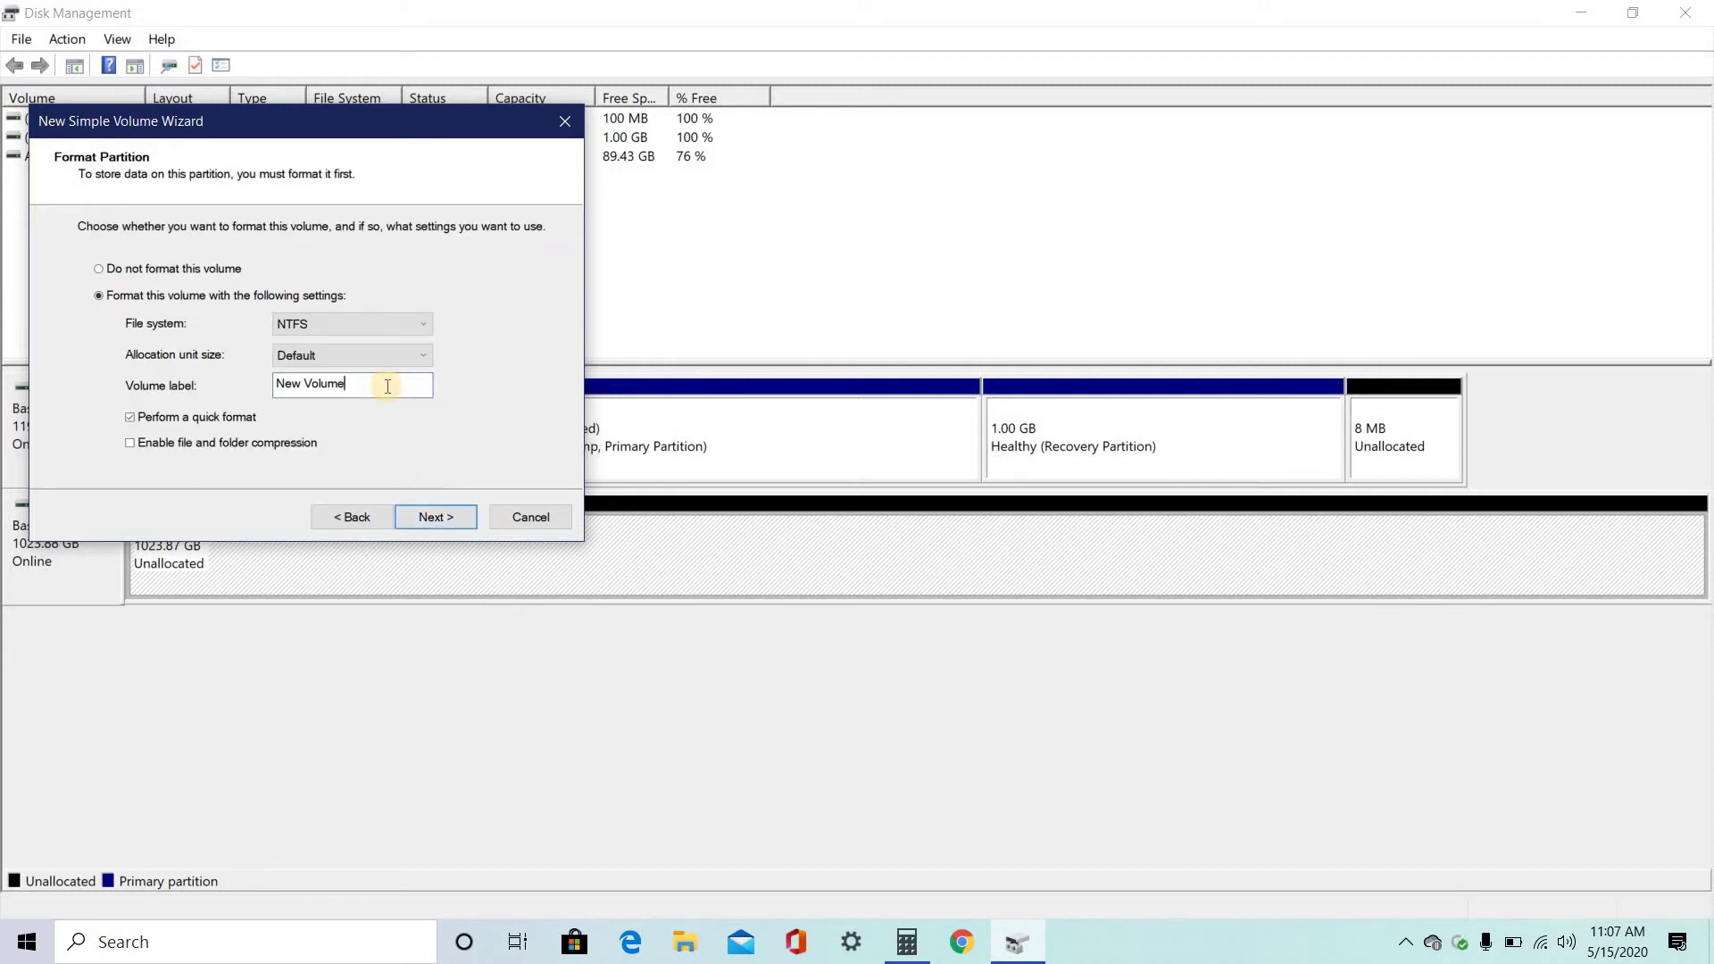
Label the NTFS volume 'Files' and review the summary: 256000 MB, drive F:, quick format
key(BackSpace)
key(BackSpace)
key(BackSpace)
key(BackSpace)
key(BackSpace)
key(BackSpace)
key(BackSpace)
key(BackSpace)
key(BackSpace)
key(BackSpace)
text(files)
key(BackSpace)
key(BackSpace)
key(BackSpace)
key(BackSpace)
key(Caps_Lock)
text(Fl)
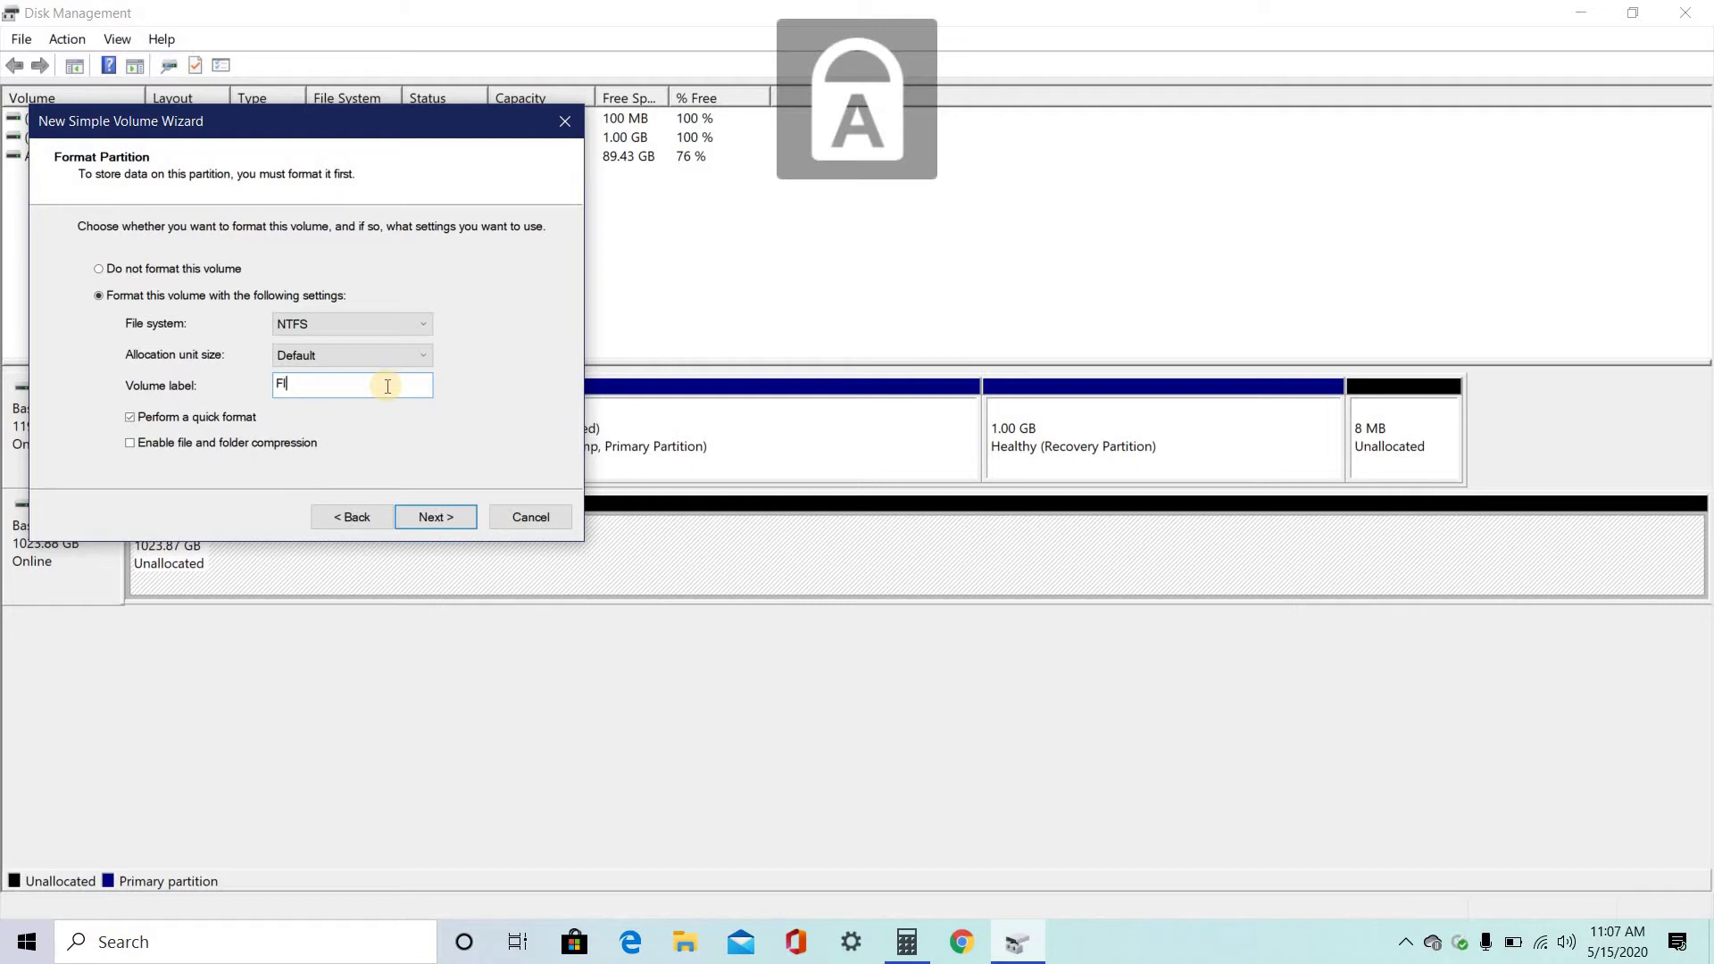
key(BackSpace)
key(Caps_Lock)
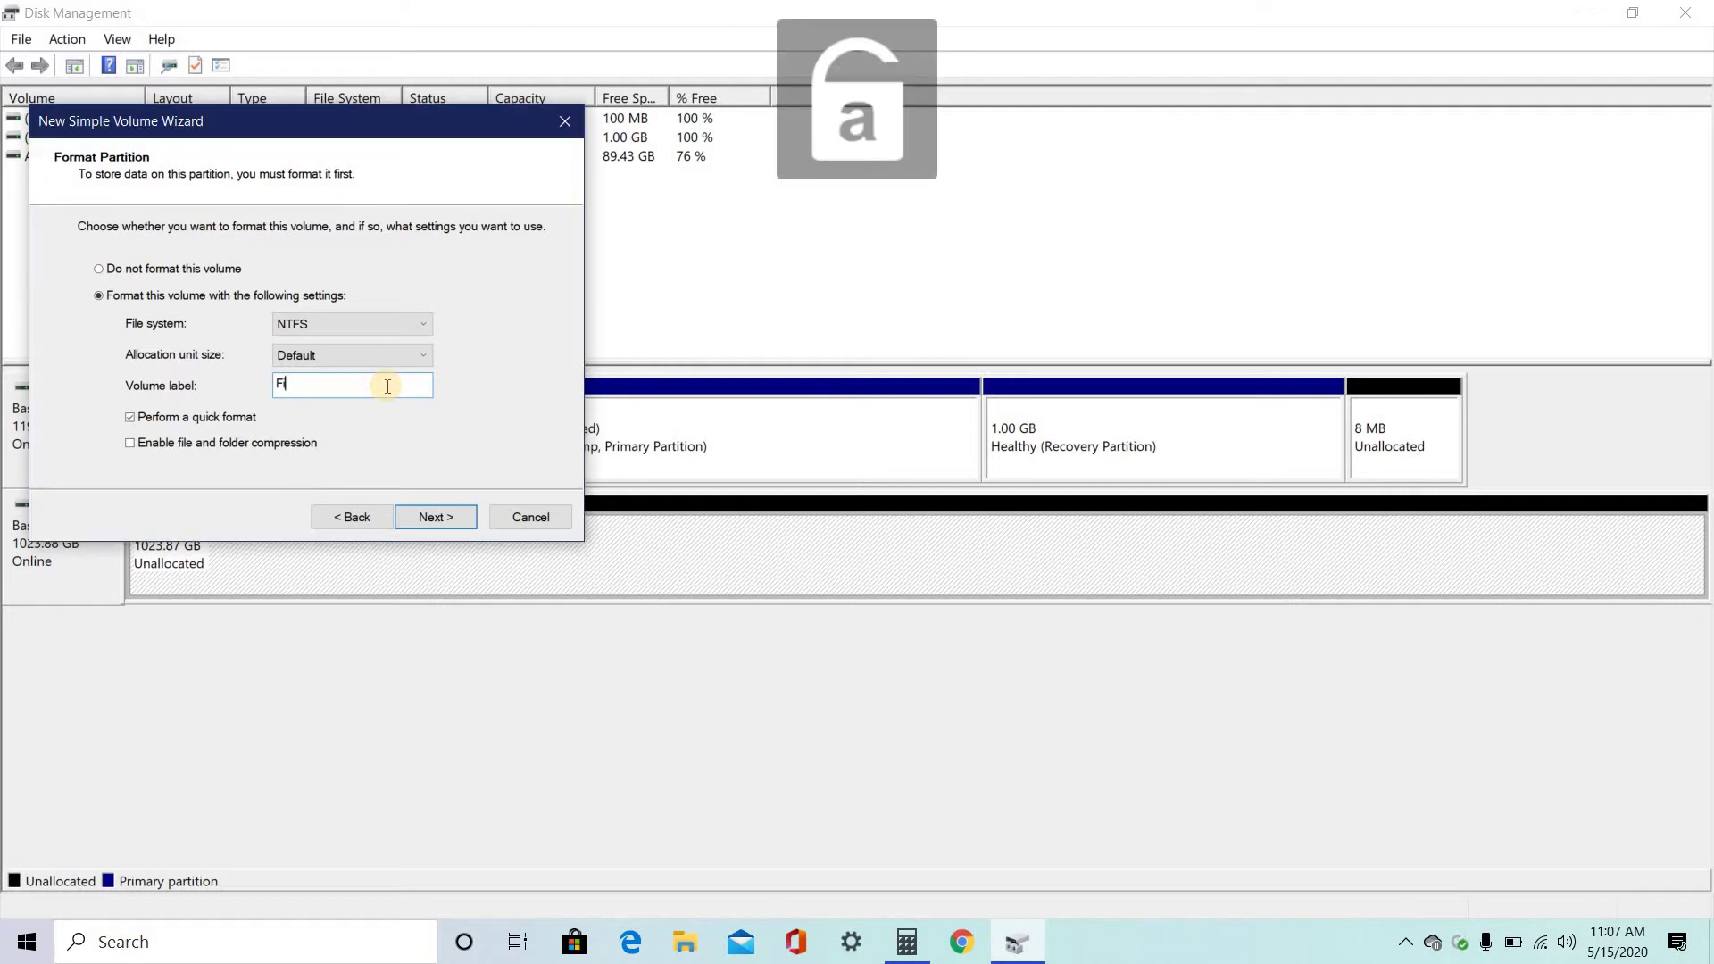
text(iles)
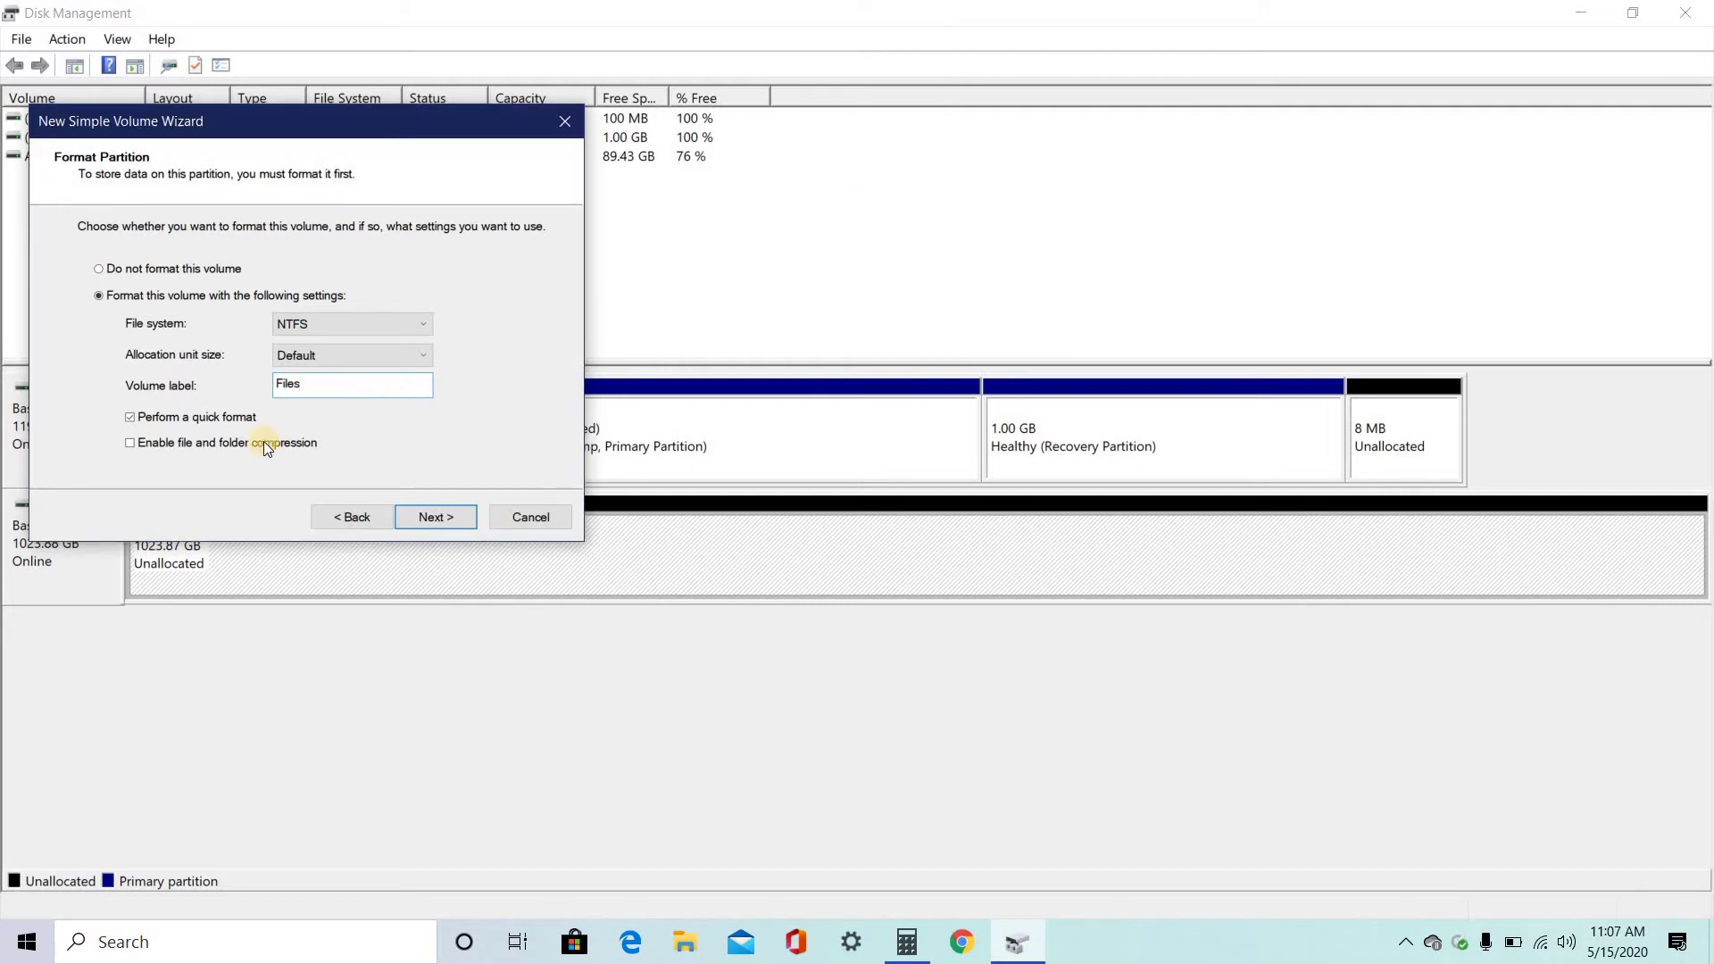
click(436, 517)
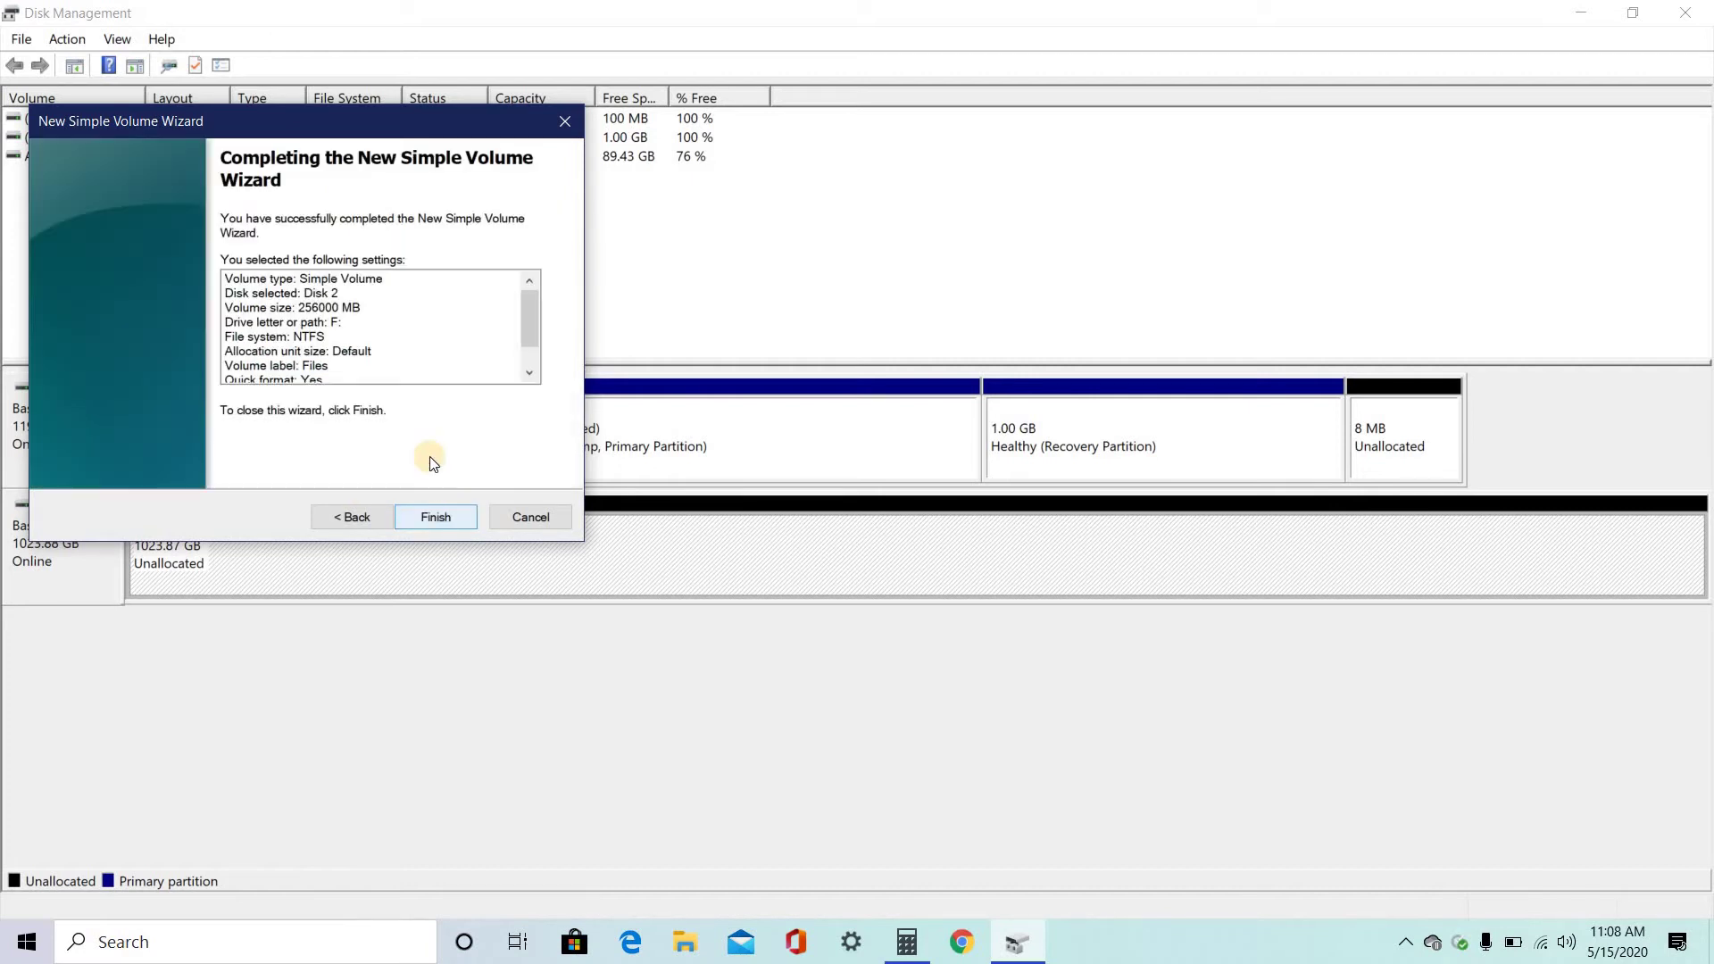
scroll(438, 326, down, 1)
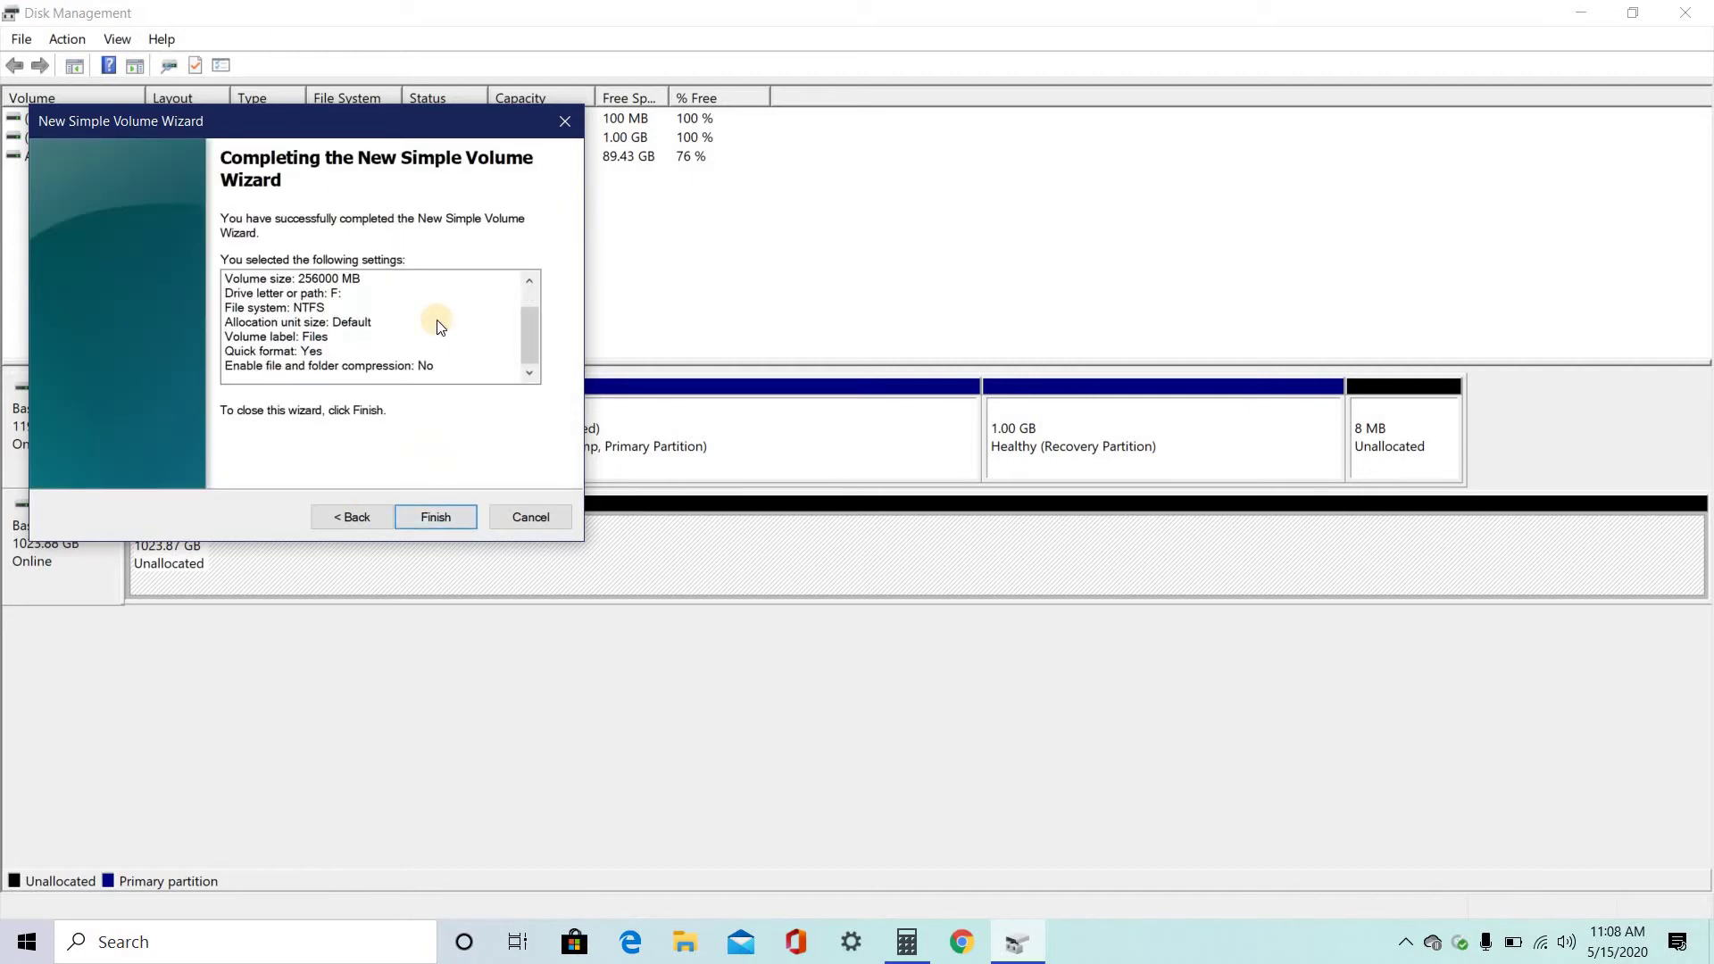
Finish creating the Files (F:) volume and close its empty Explorer window
click(436, 517)
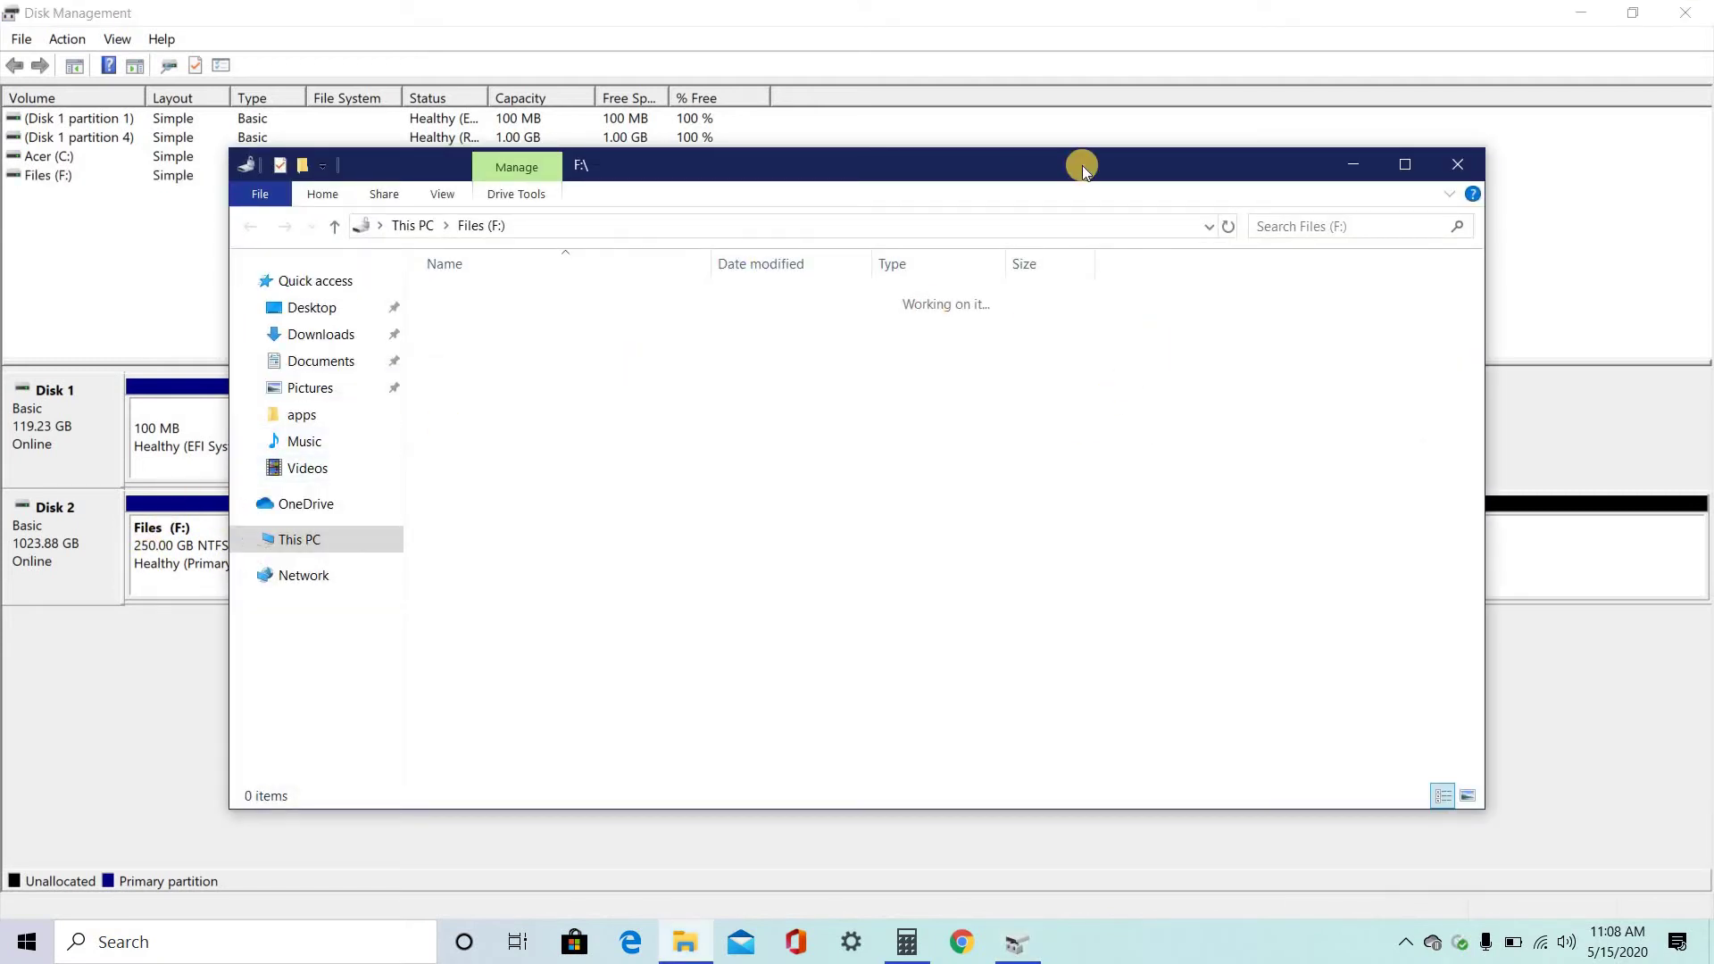
click(1456, 163)
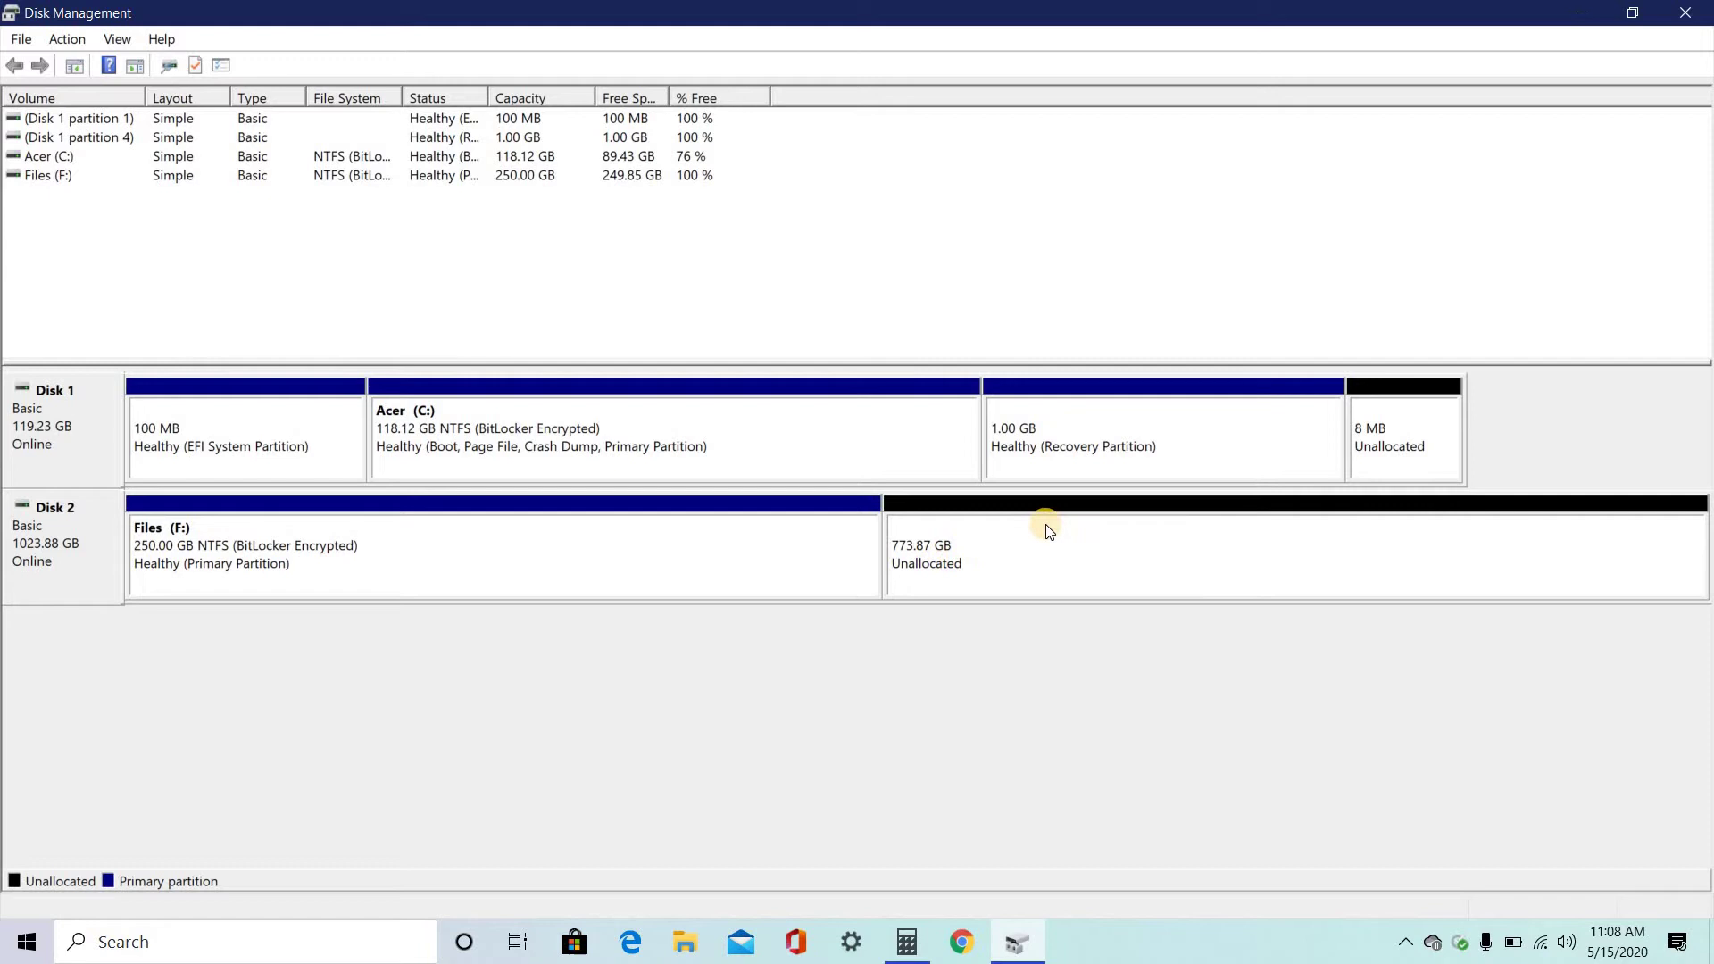
Start a new simple volume on Disk 2's remaining 773.87 GB unallocated space
click(1022, 548)
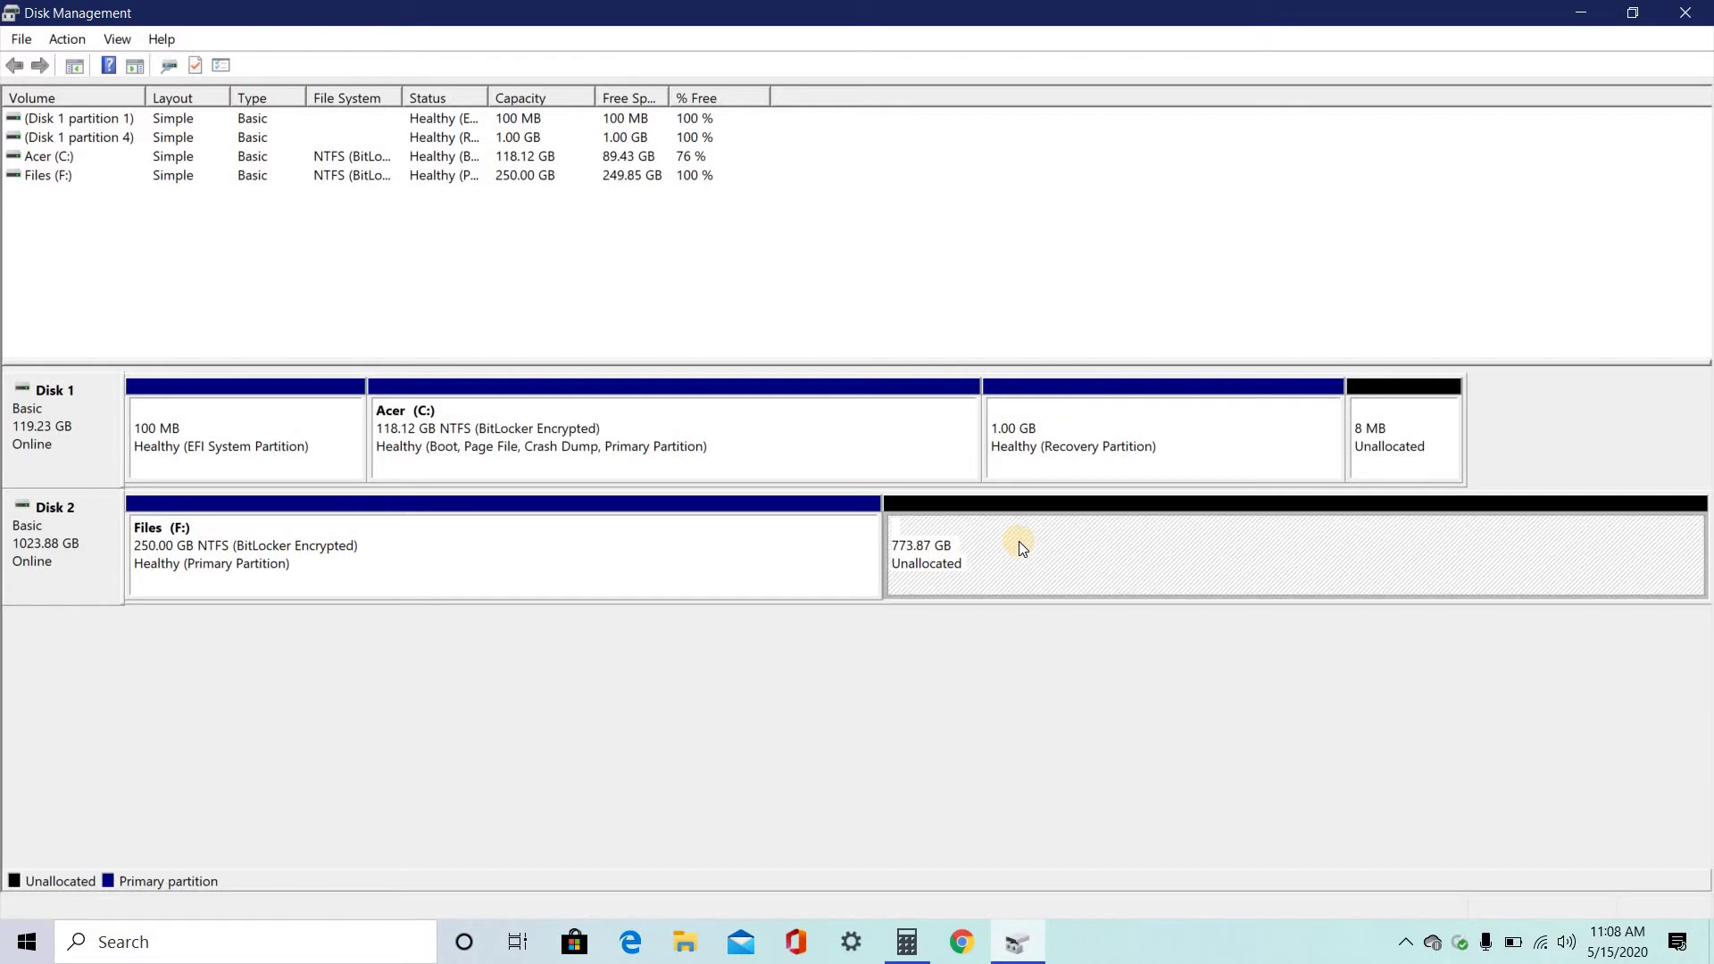
right_click(1022, 547)
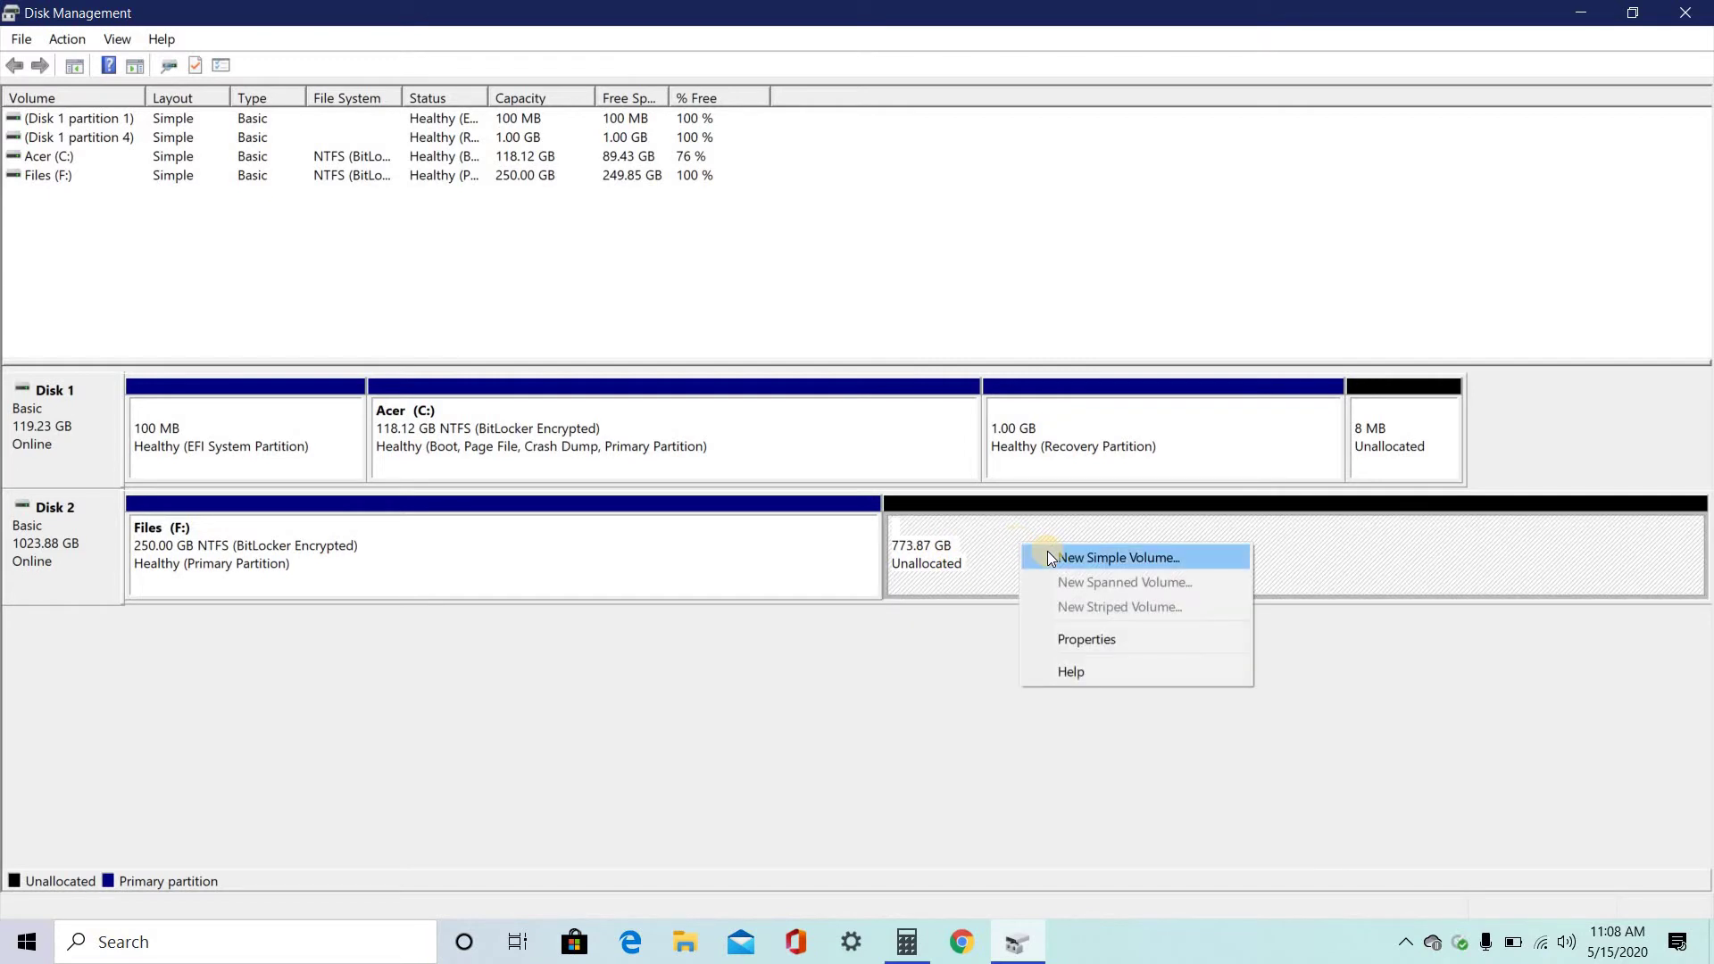
click(1047, 557)
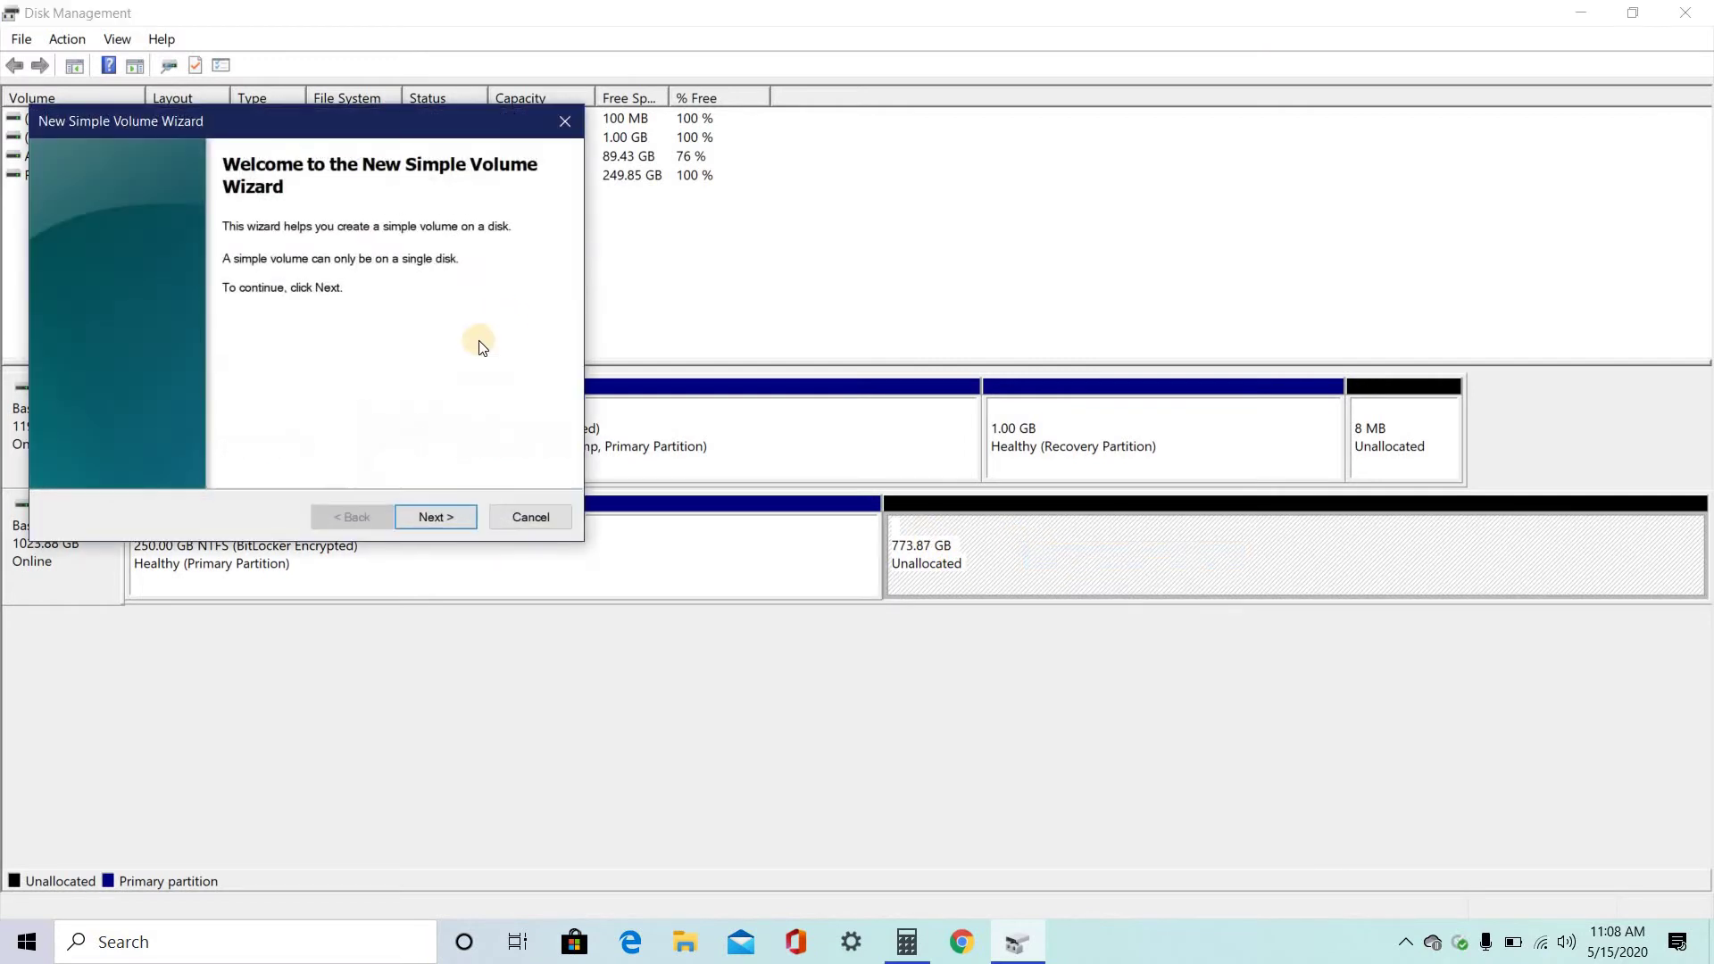
click(453, 517)
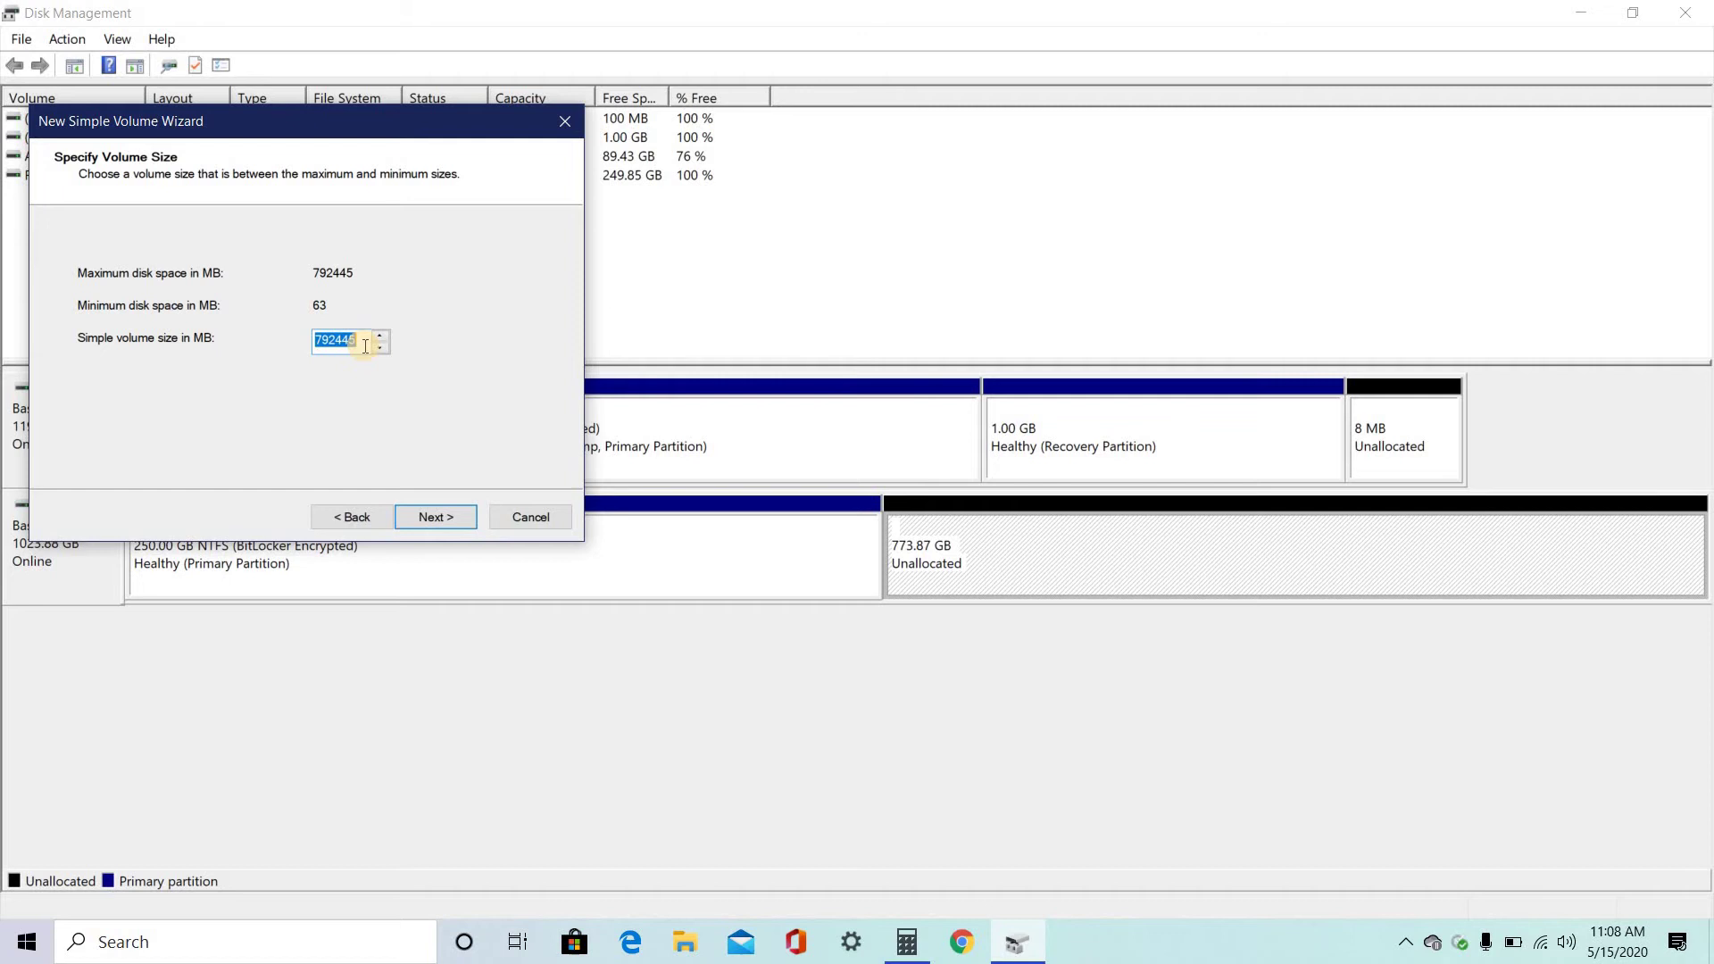
Set the volume size to 256000 MB, checking the earlier Calculator result
click(895, 946)
click(484, 501)
text(256000)
click(435, 518)
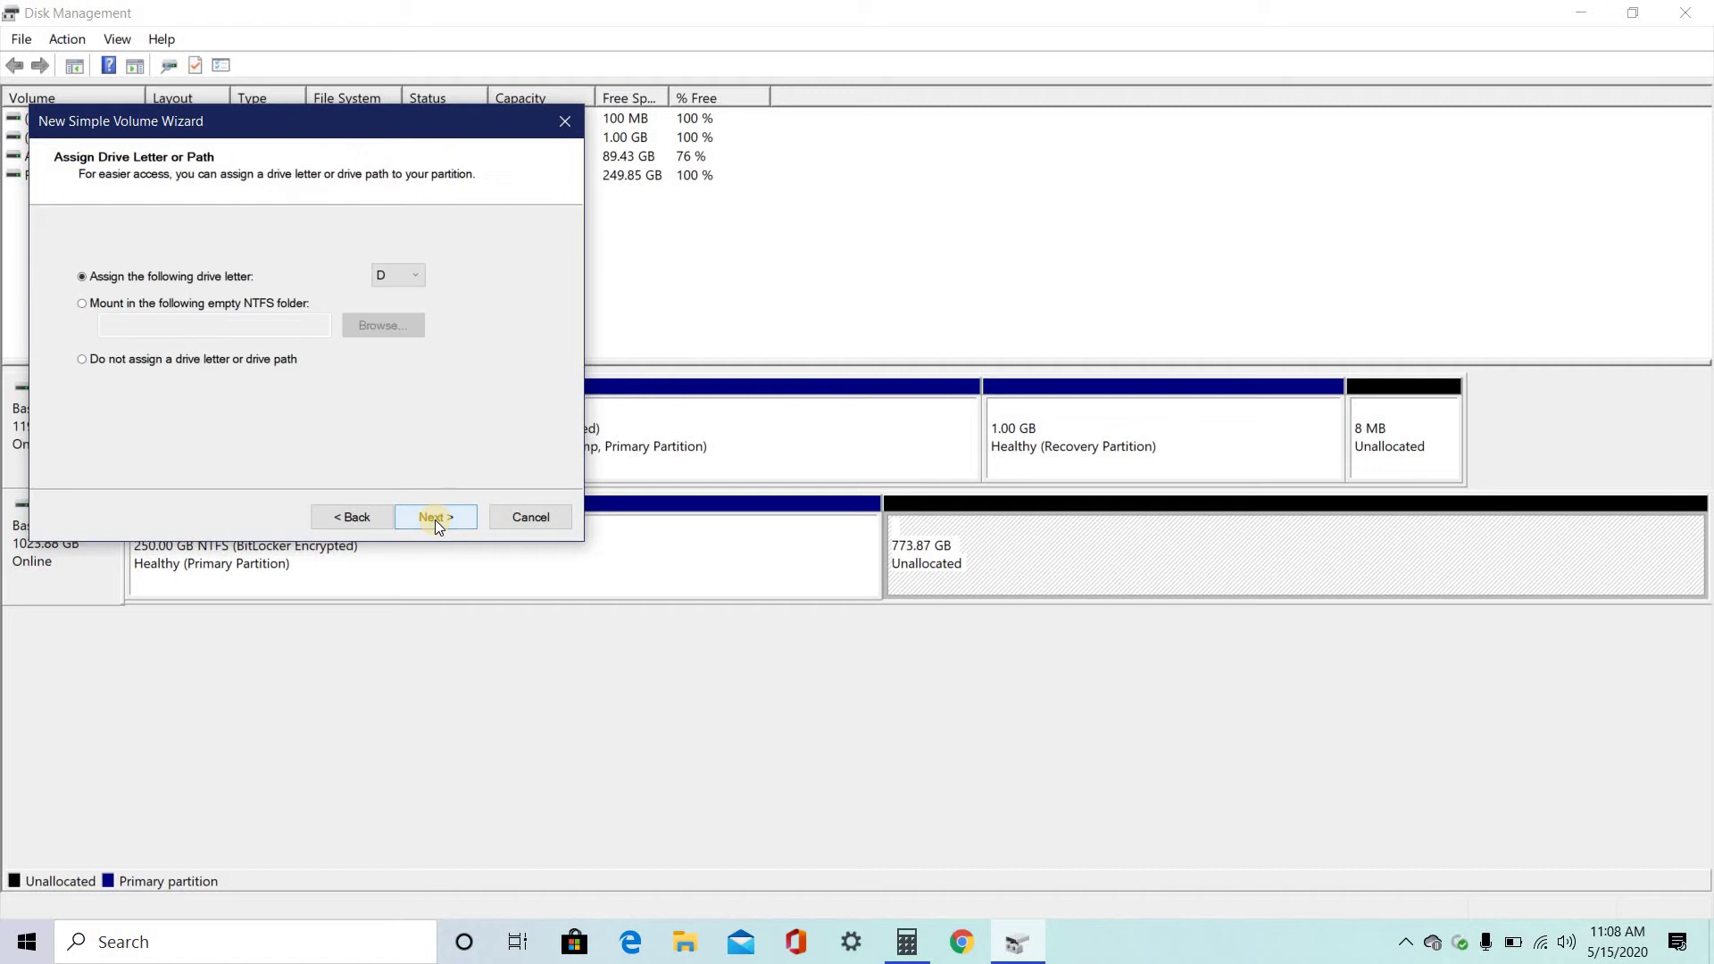
Assign drive letter G and label the volume 'Games'
click(409, 276)
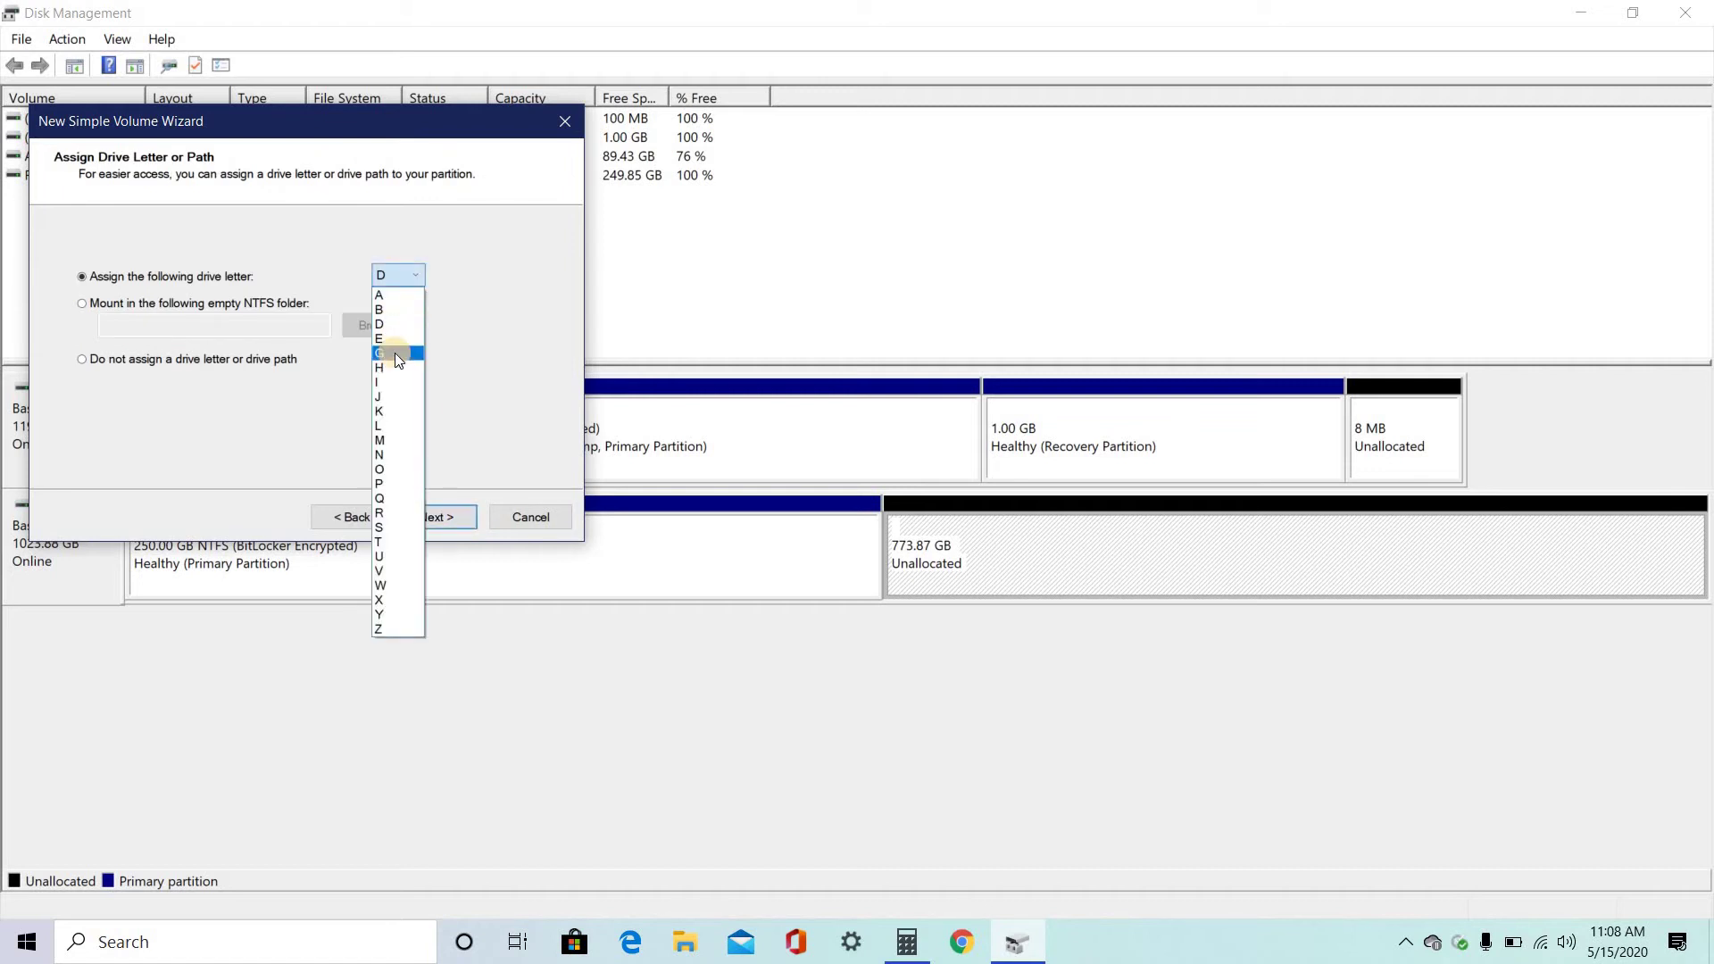
click(394, 353)
click(436, 518)
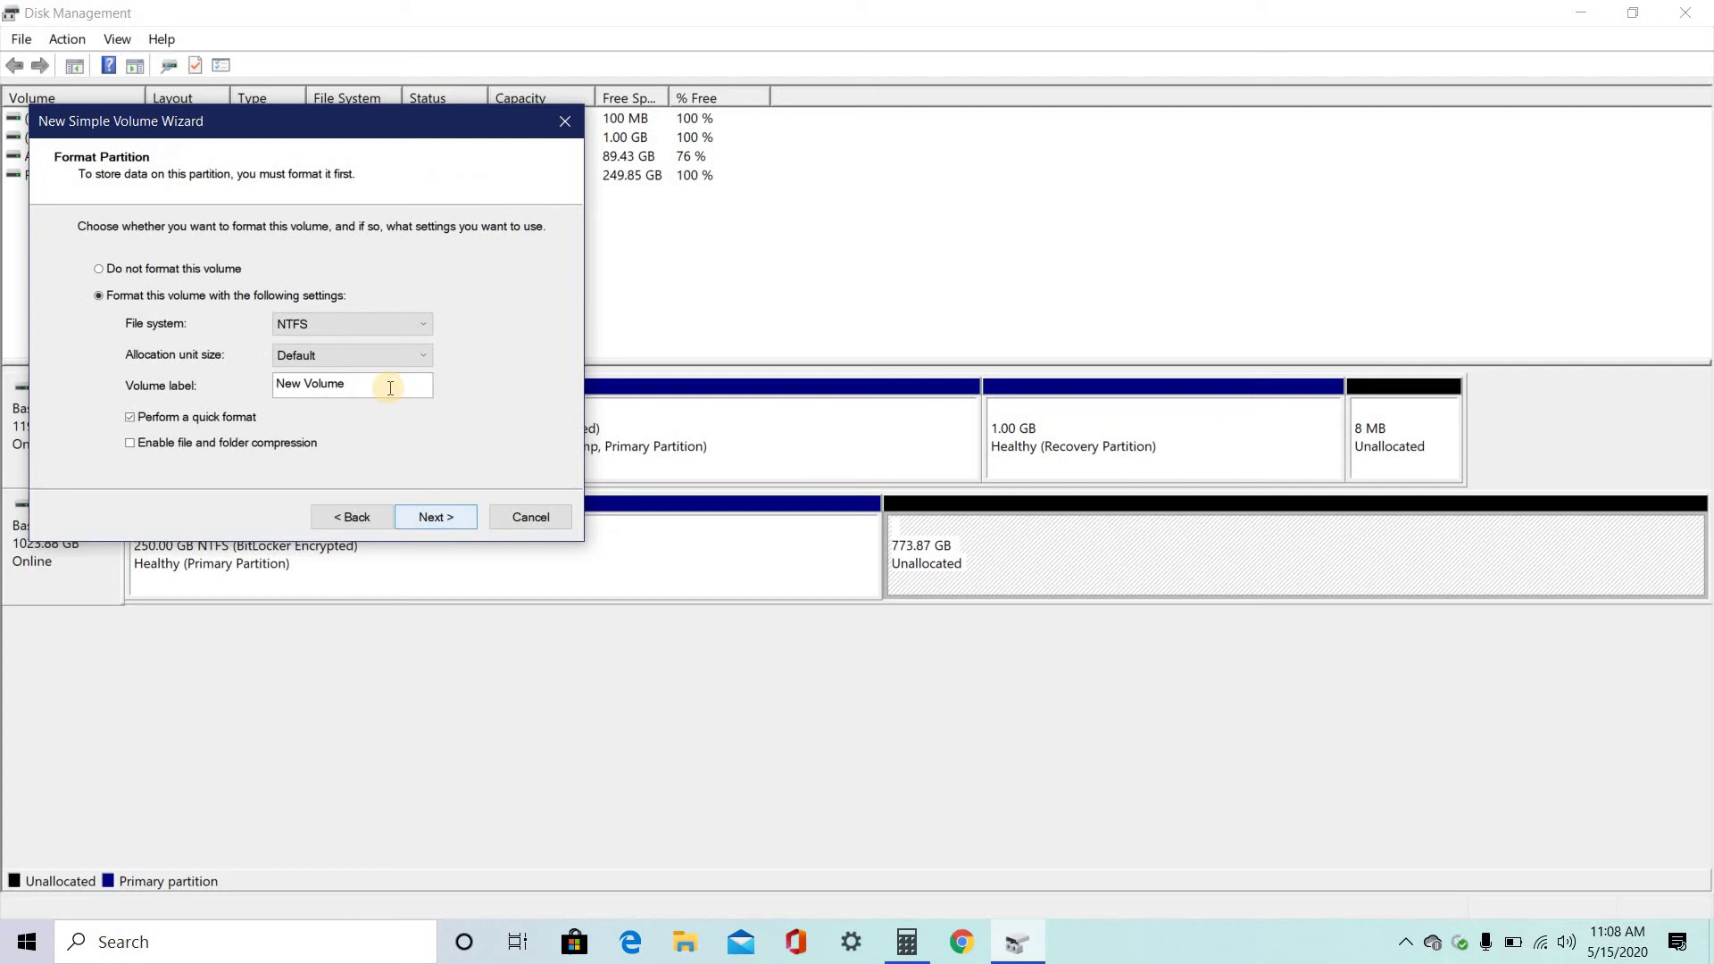
key(BackSpace)
key(BackSpace)
key(BackSpace)
key(BackSpace)
key(BackSpace)
key(BackSpace)
key(BackSpace)
key(BackSpace)
key(BackSpace)
key(BackSpace)
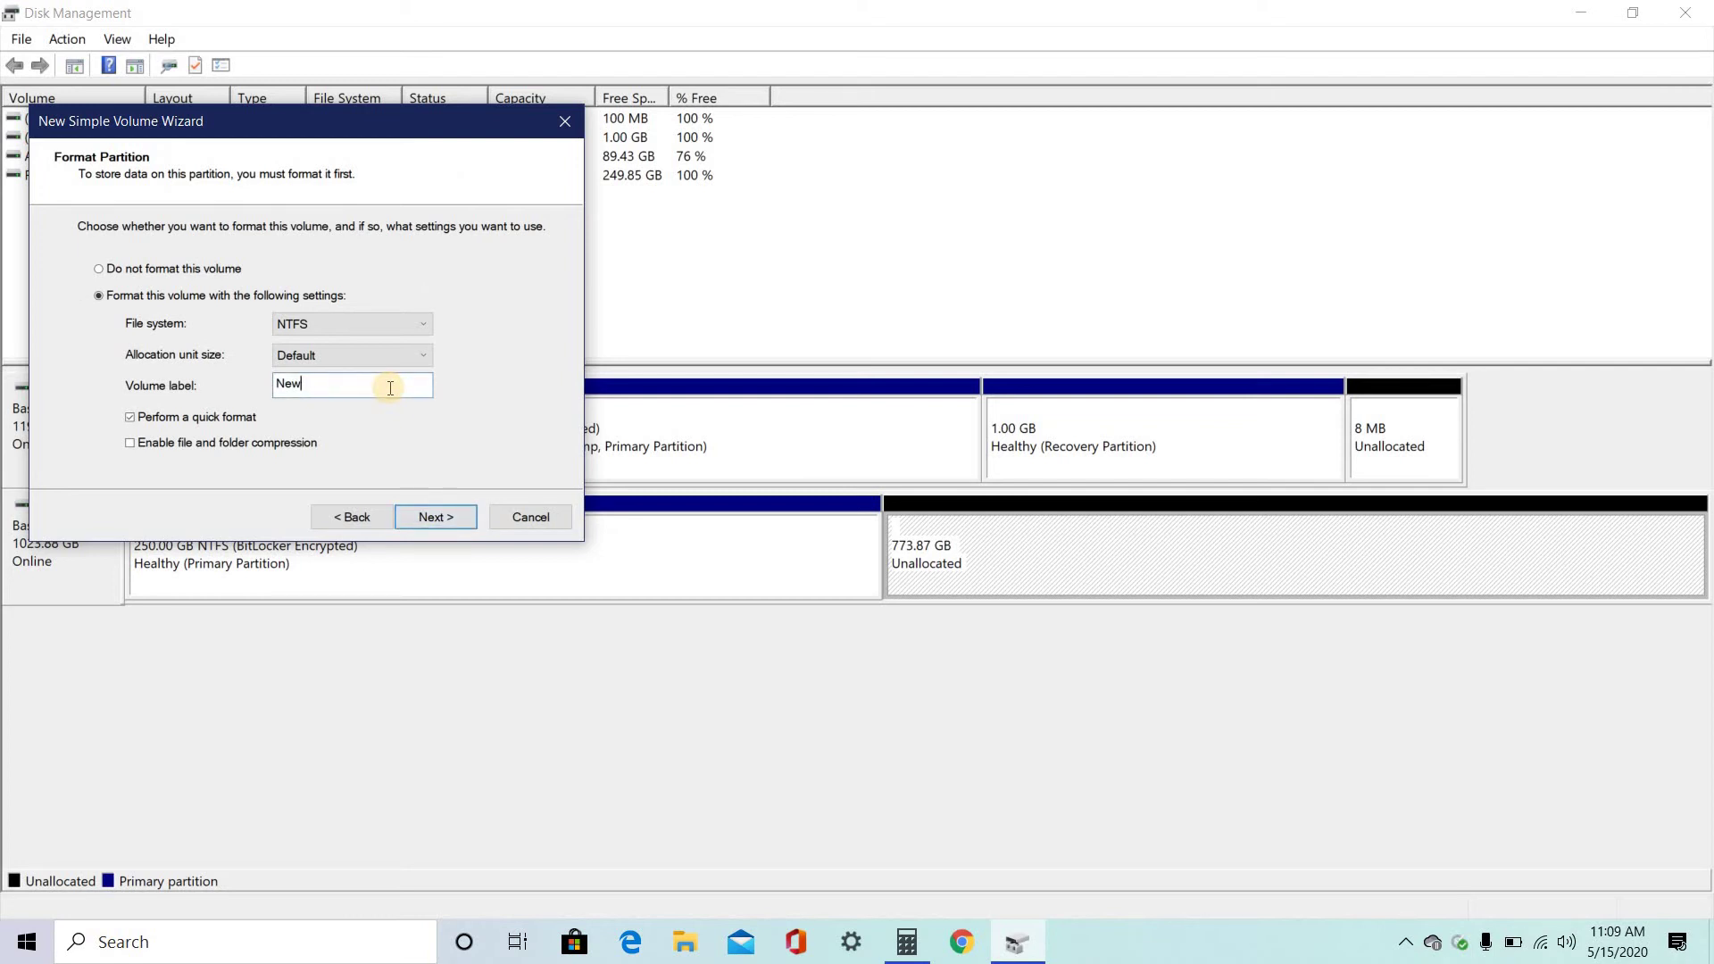
key(Caps_Lock)
text(G)
key(Caps_Lock)
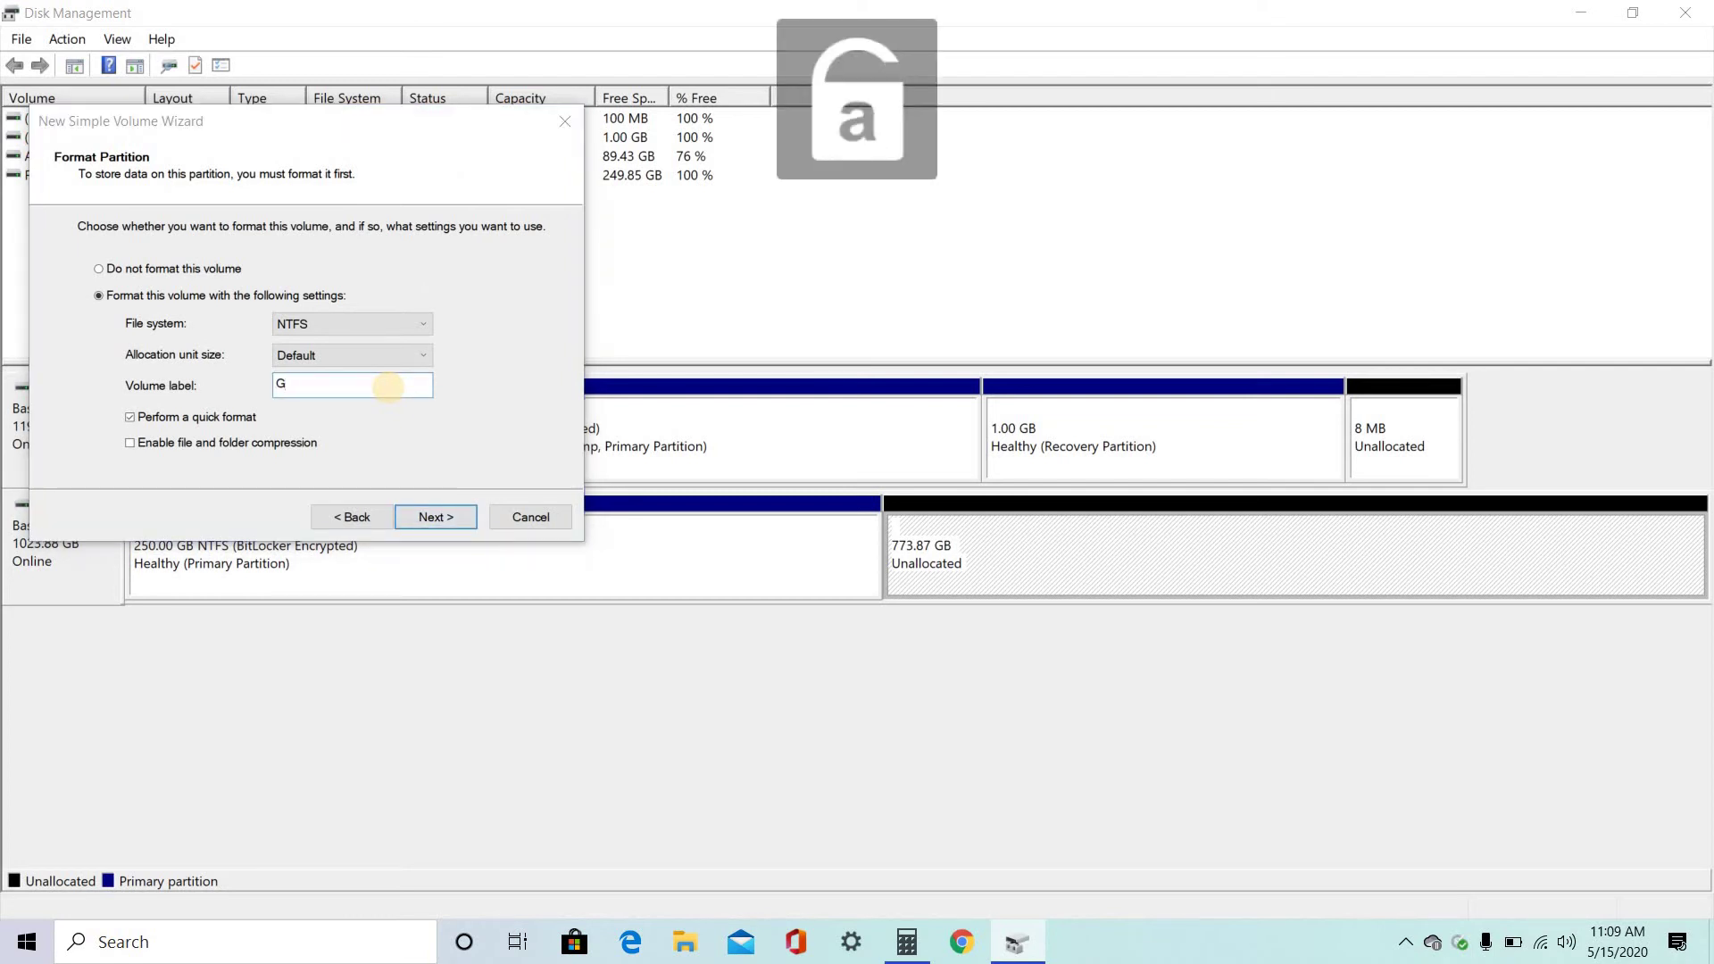
text(ames)
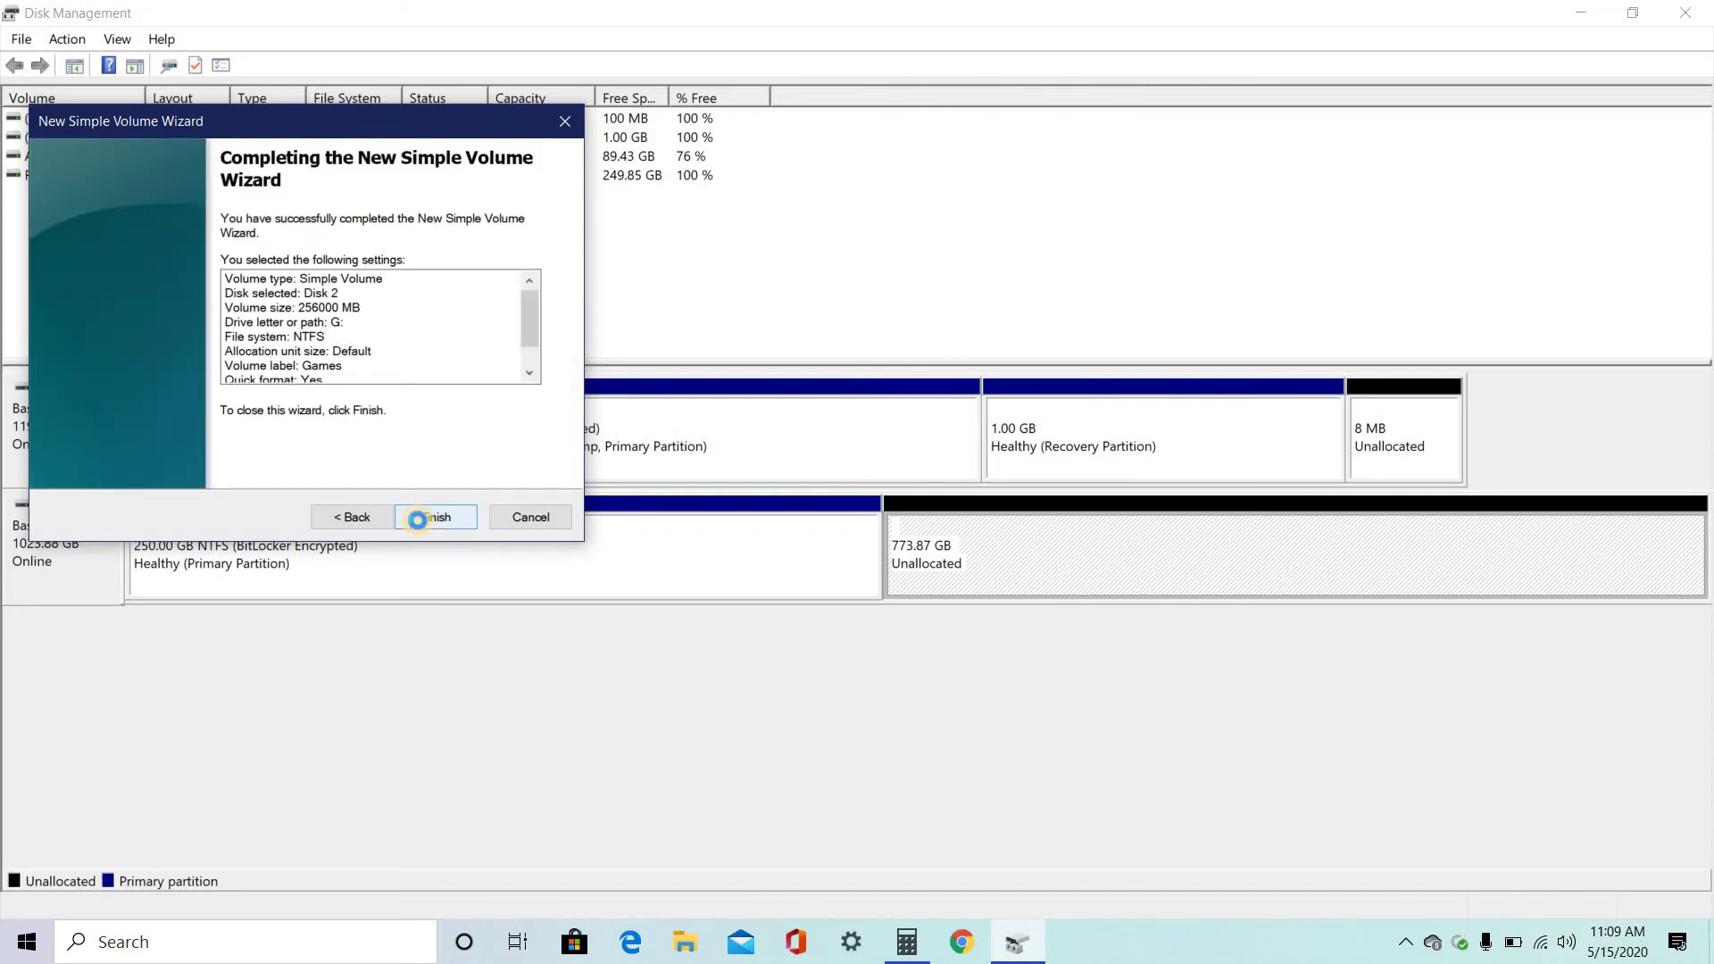
Finish the Games (G:) volume, close its window, and bring up actions for the remaining 523.87 GB
click(434, 518)
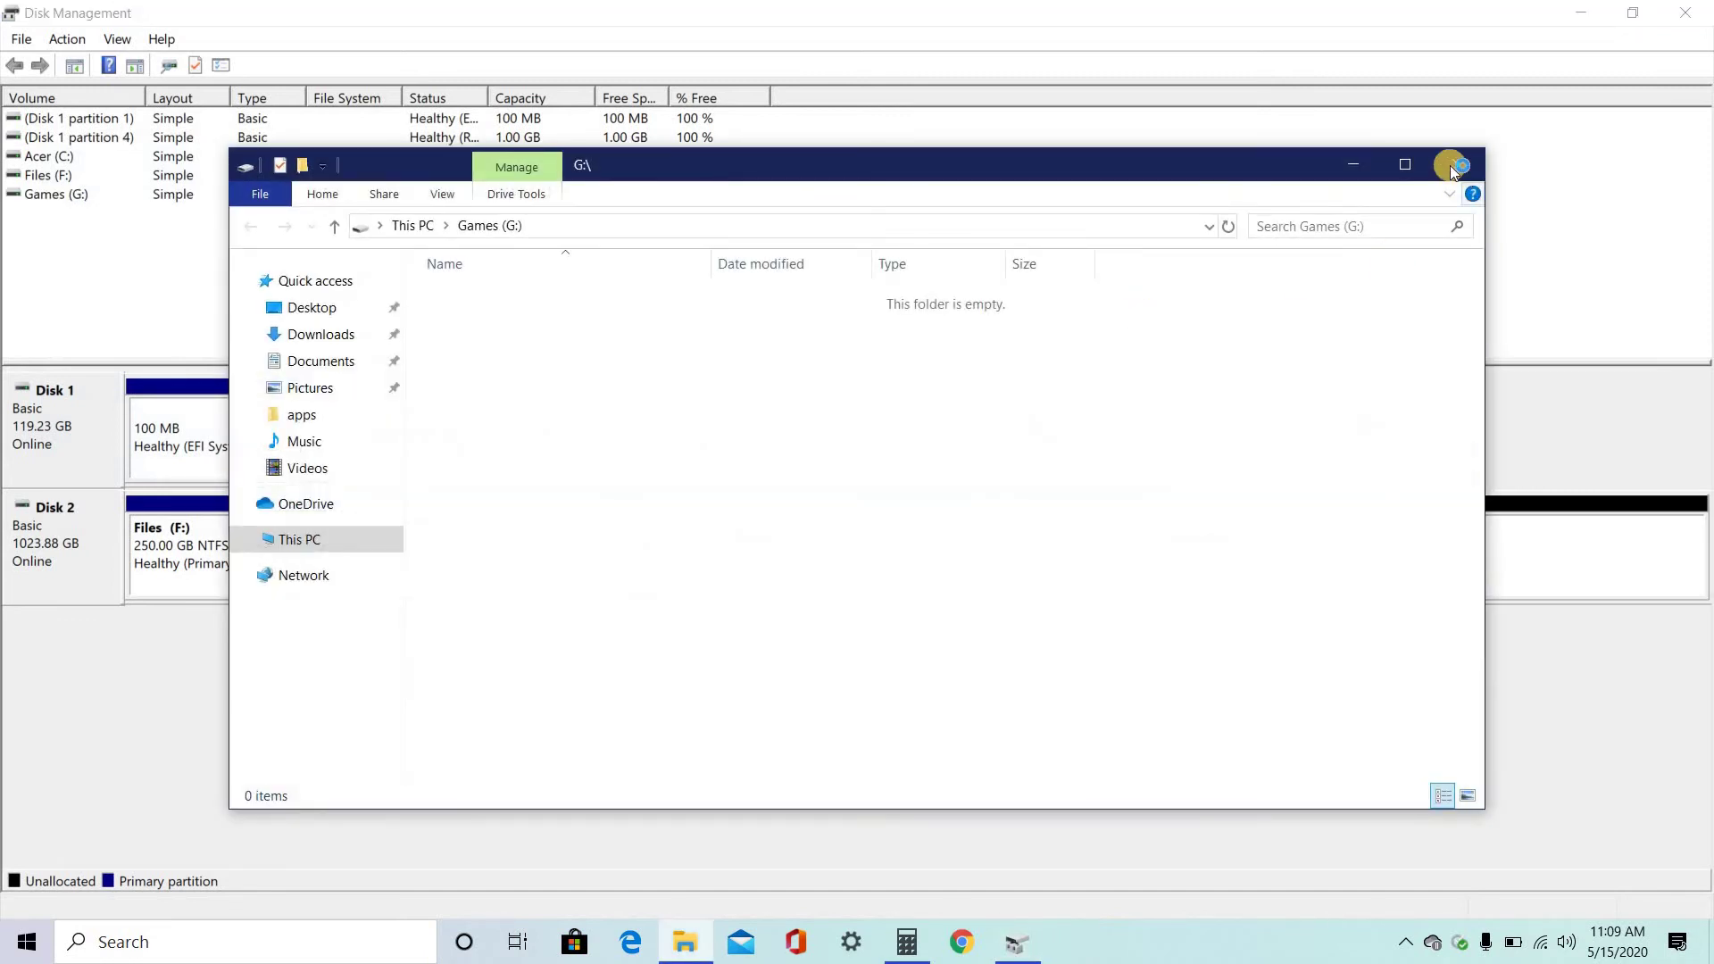
click(1457, 164)
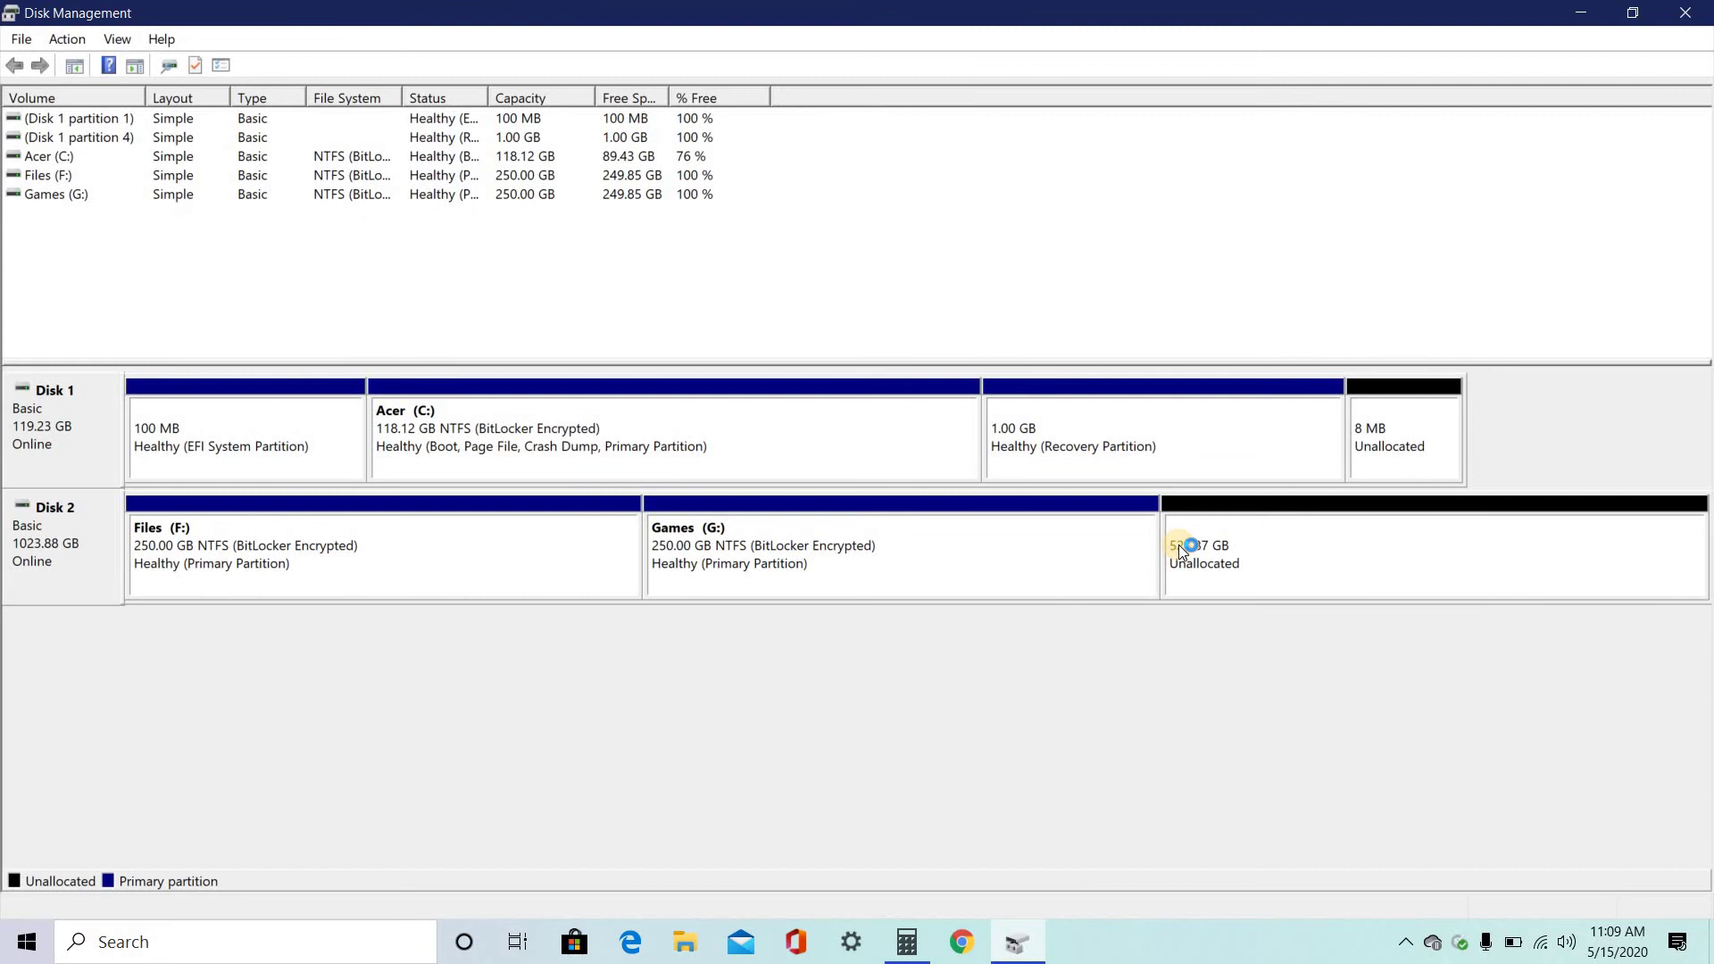
click(1322, 554)
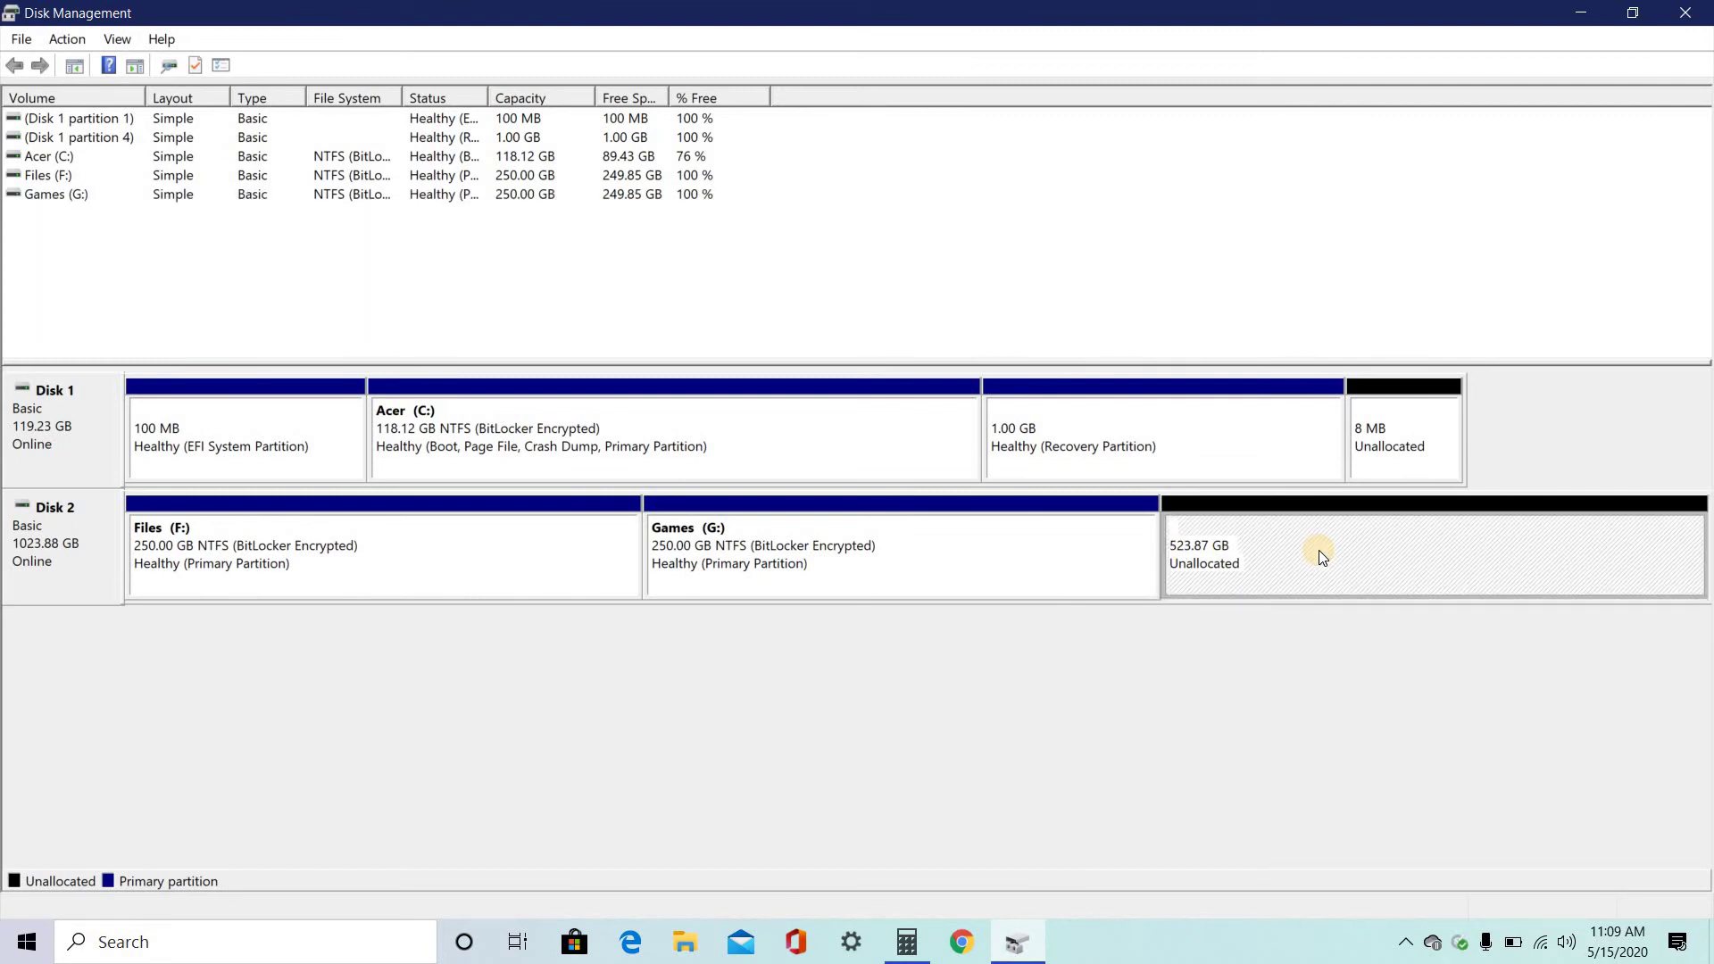
right_click(1320, 550)
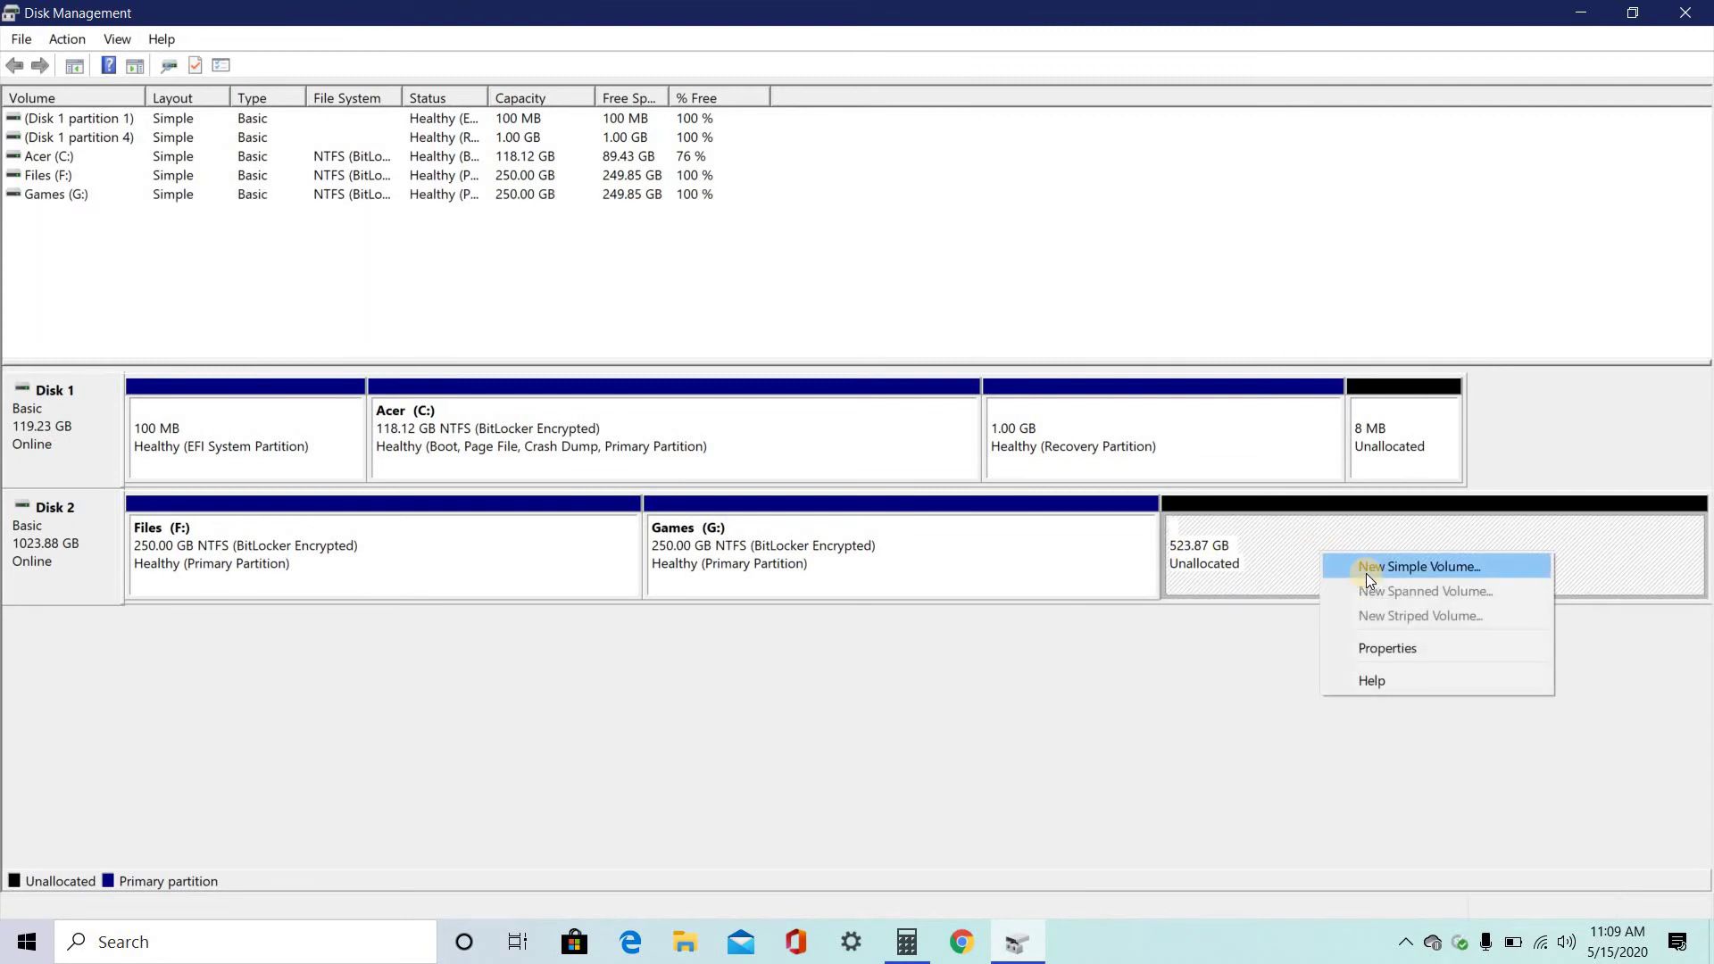
Start a third simple volume and compute 300 × 1024 = 307,200 MB in Calculator
click(1366, 573)
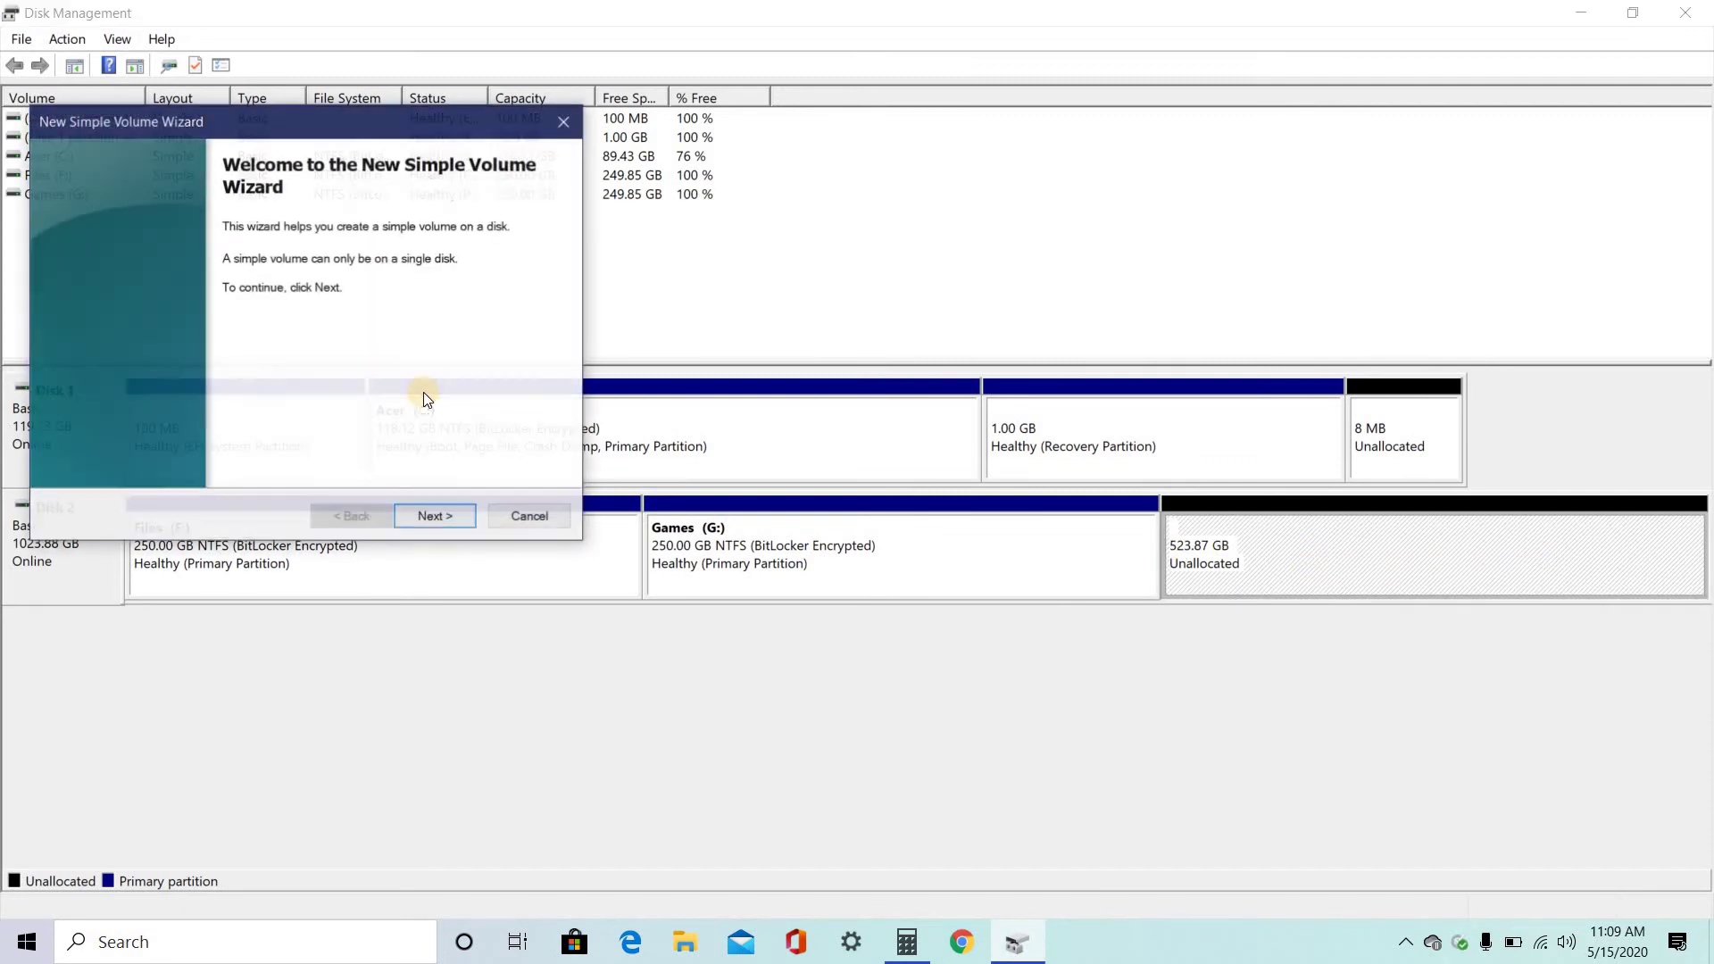
click(443, 514)
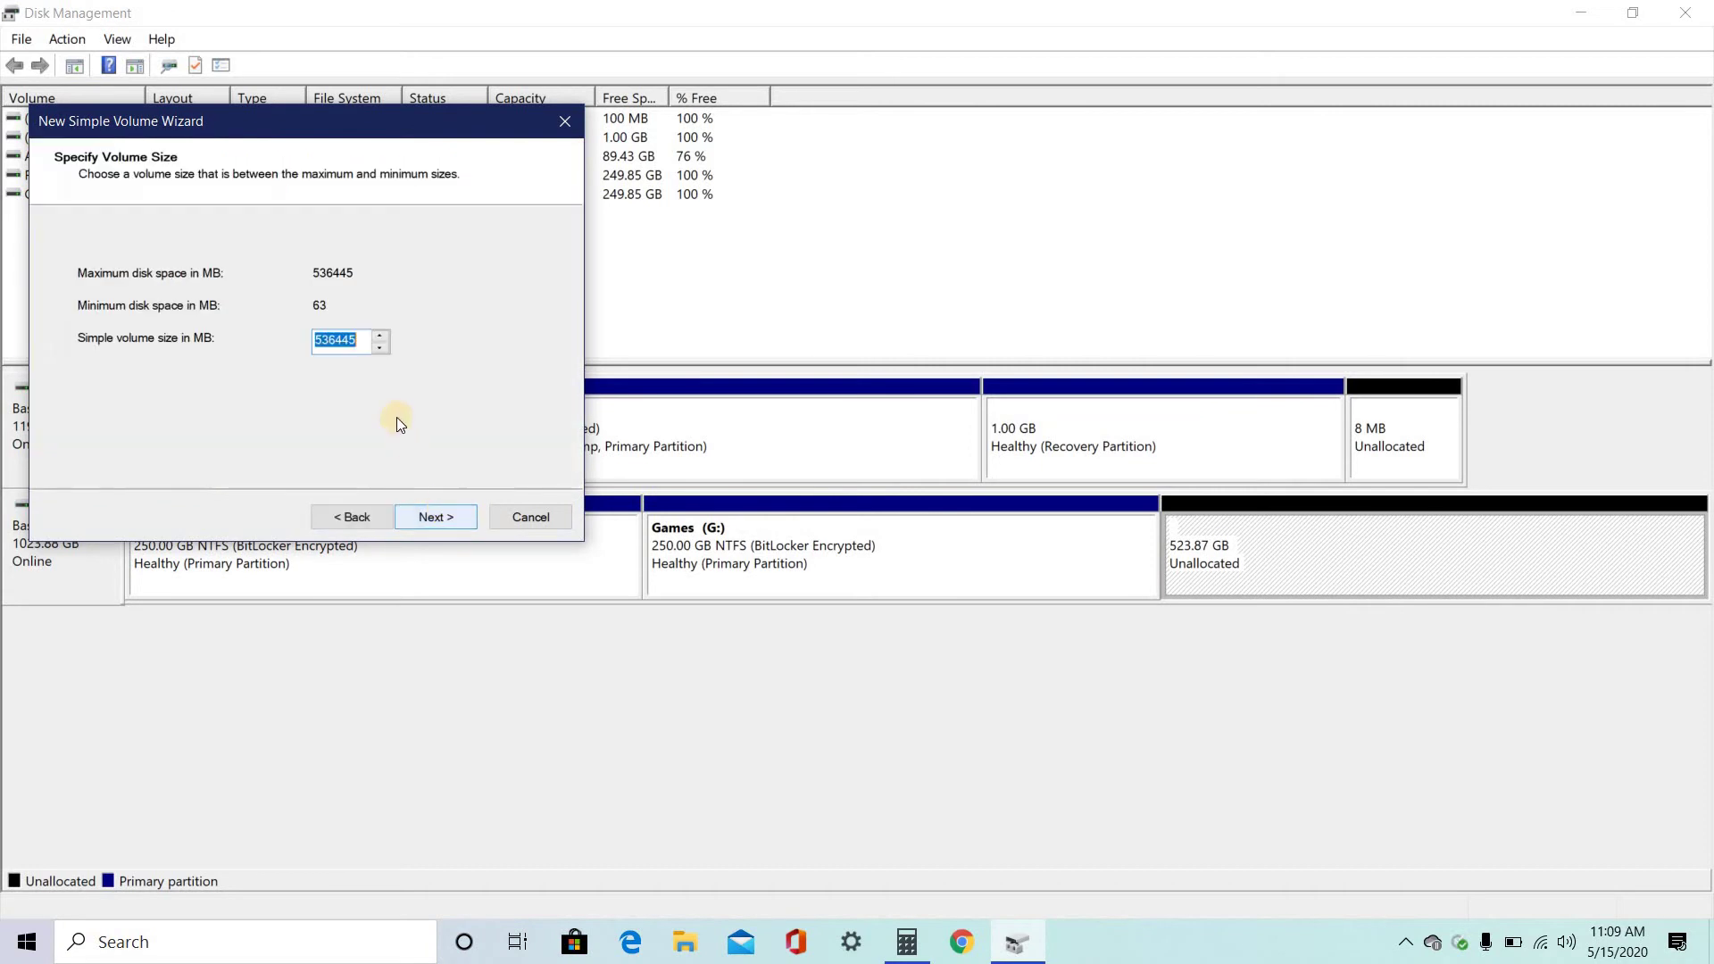
click(909, 945)
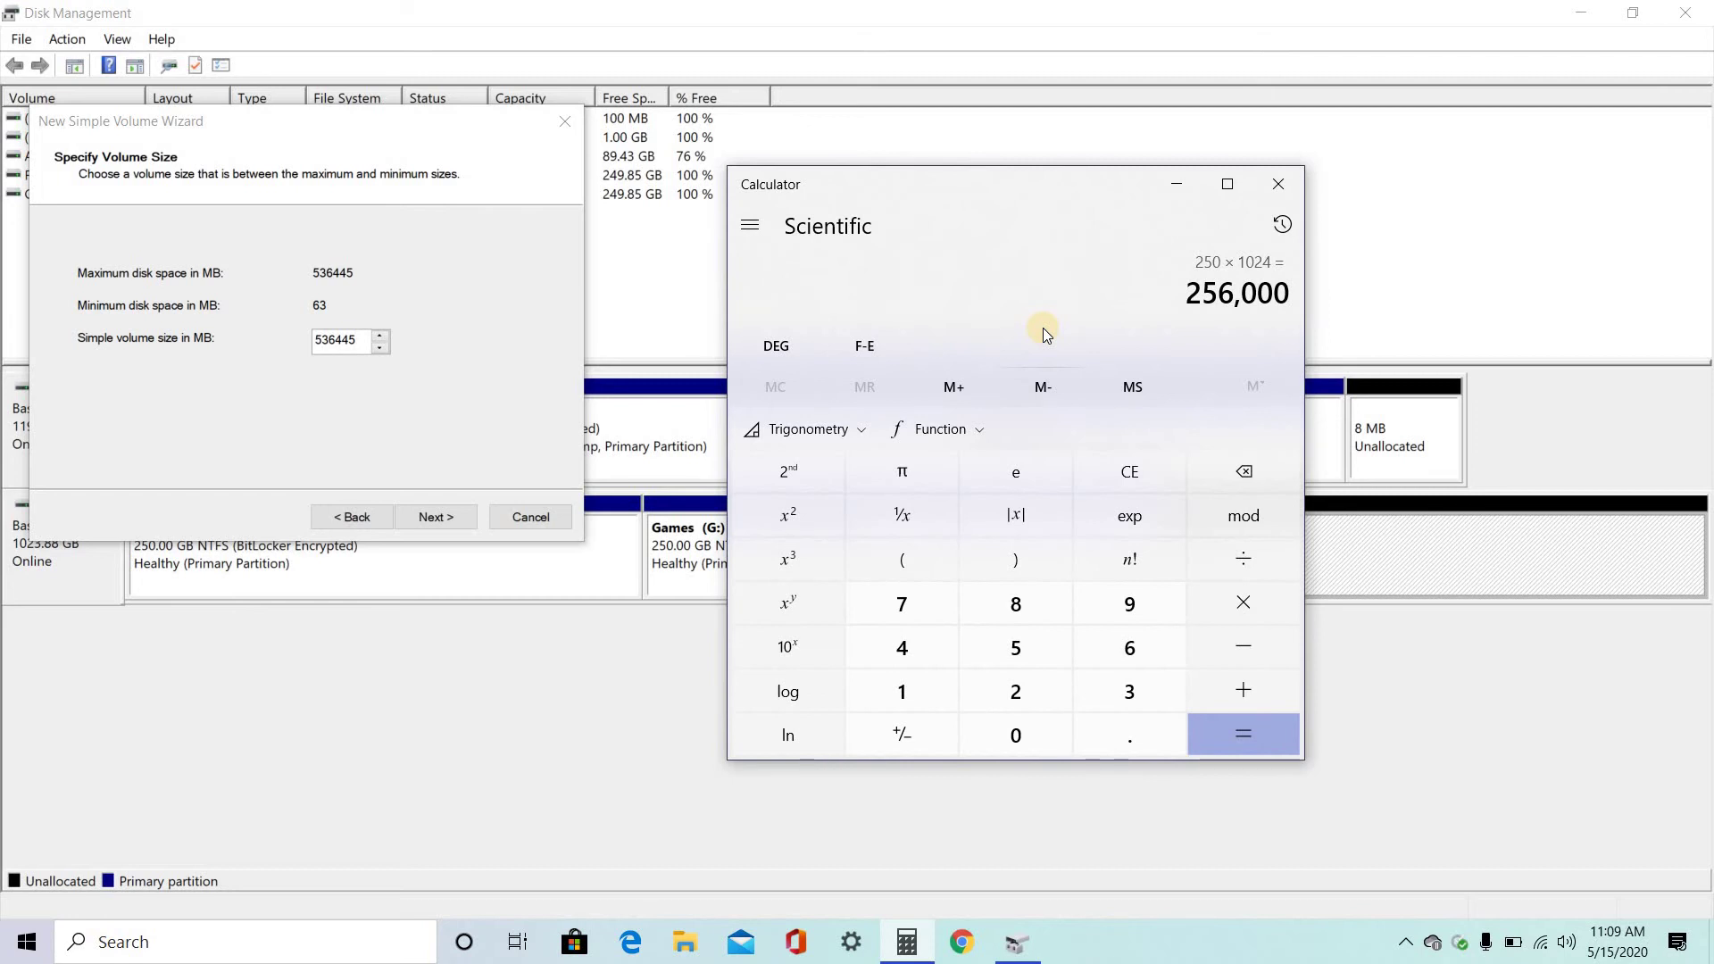
text(350)
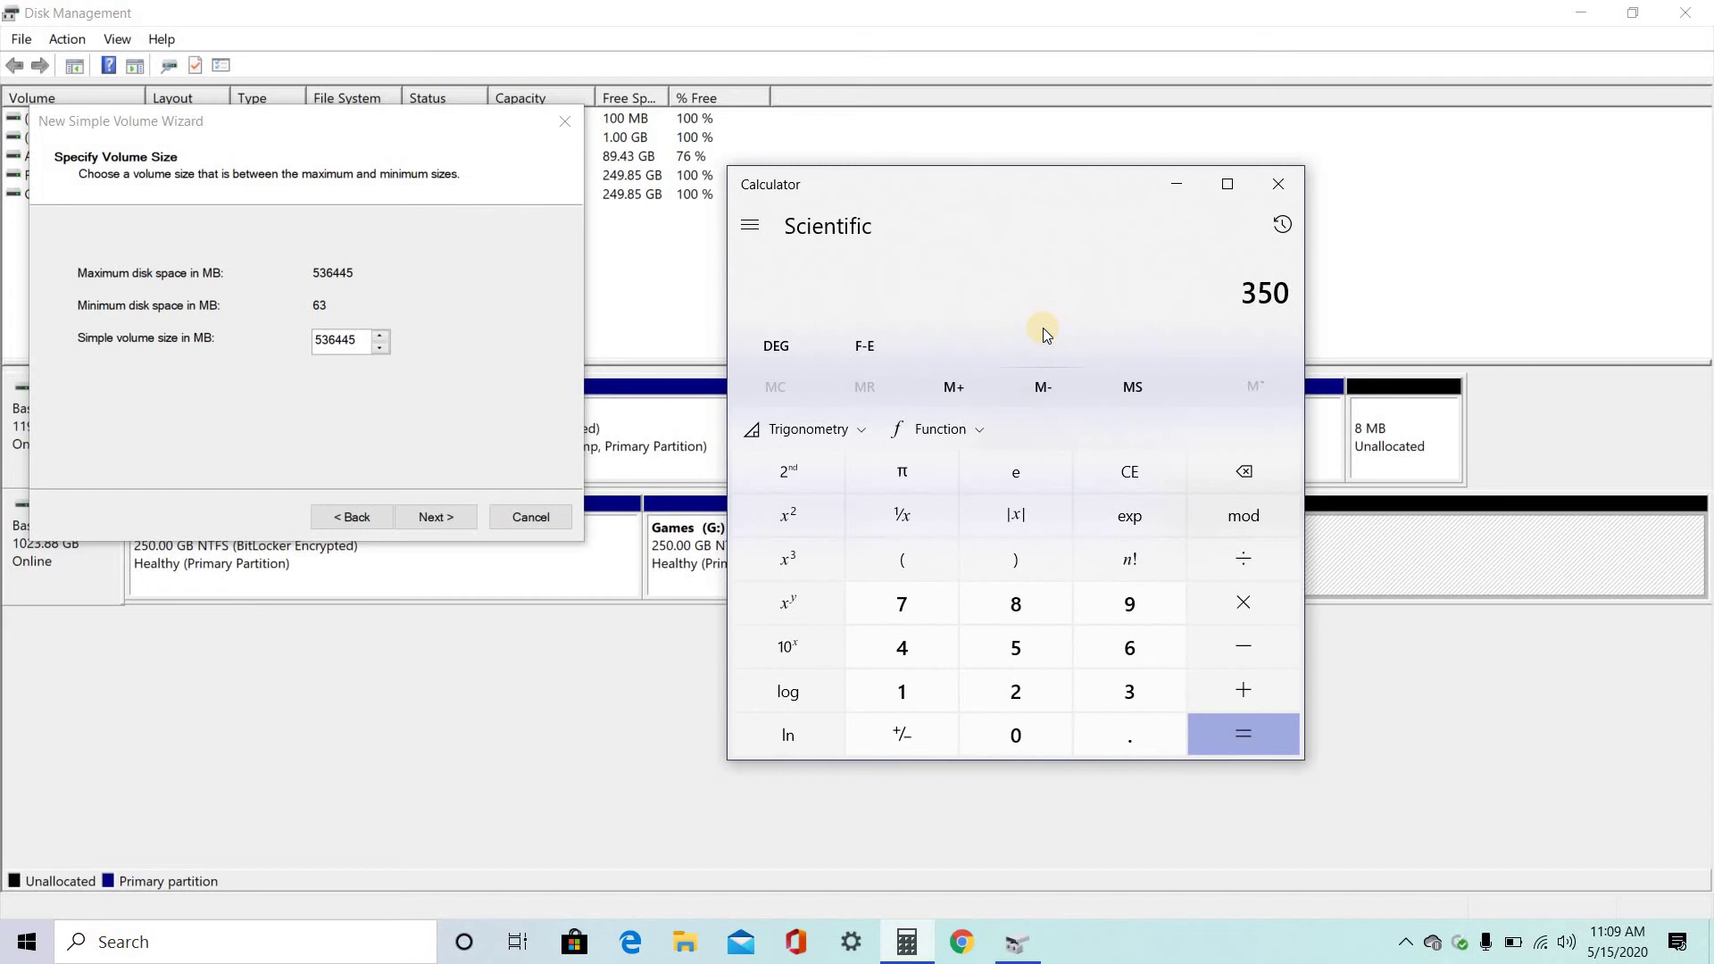
key(BackSpace)
key(BackSpace)
key(BackSpace)
text(300)
text(*1024)
key(Return)
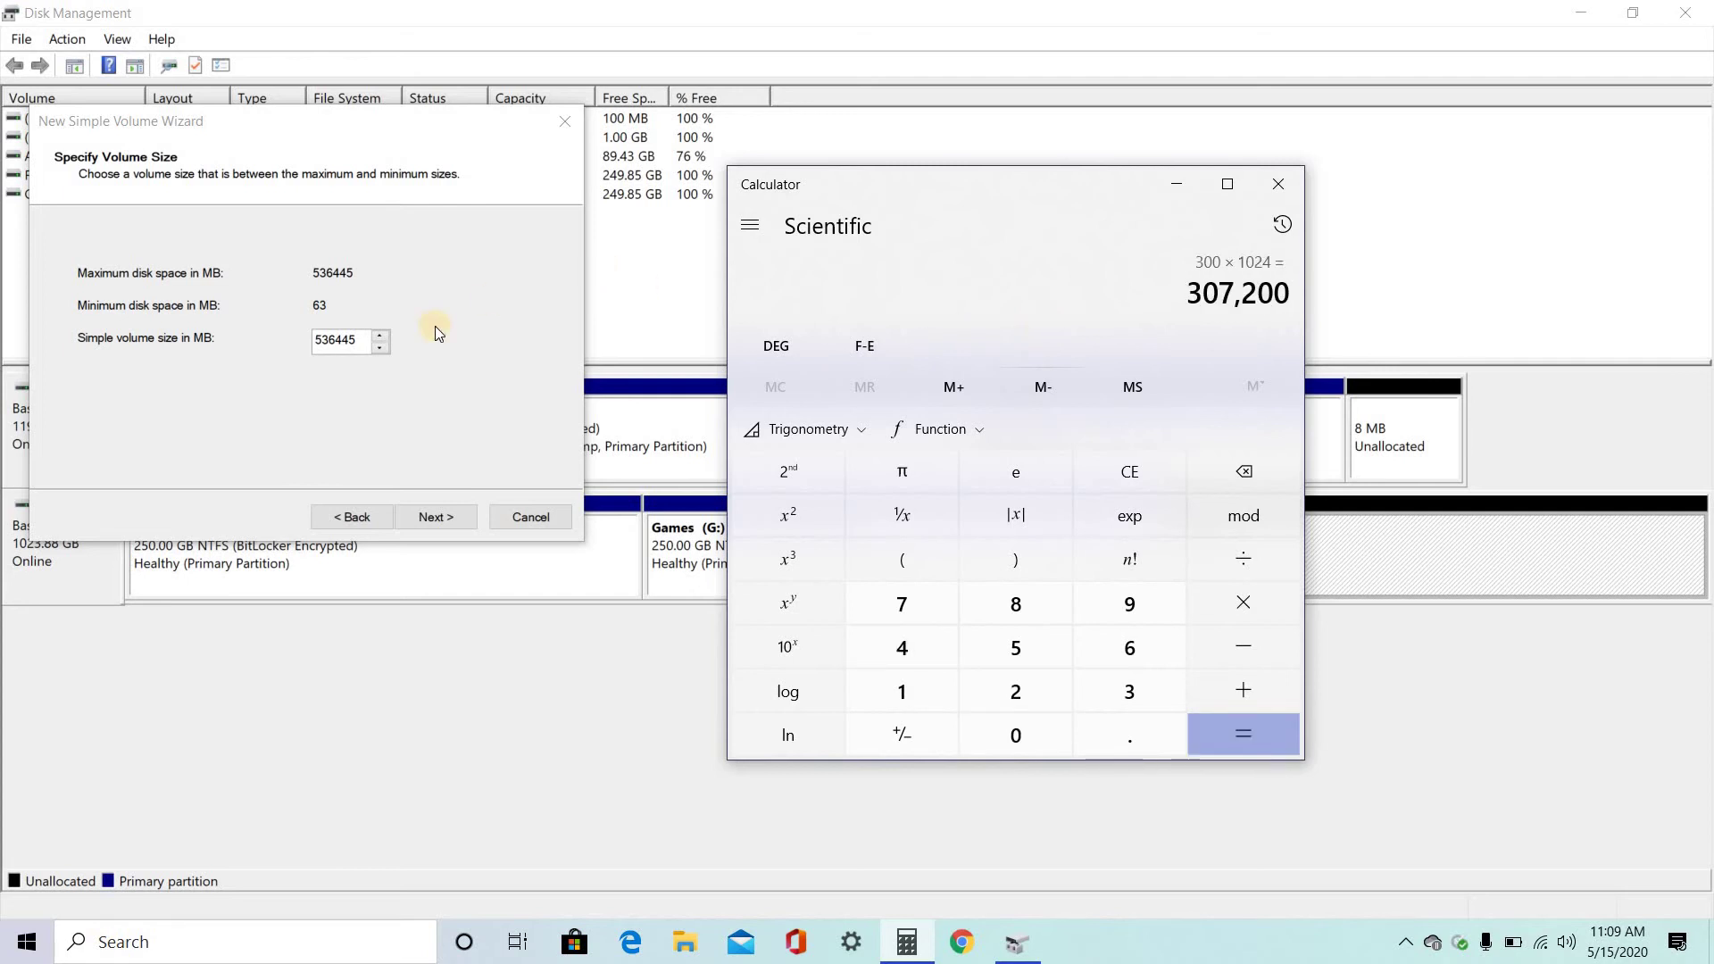
Set the new volume size to 307200 MB
click(357, 340)
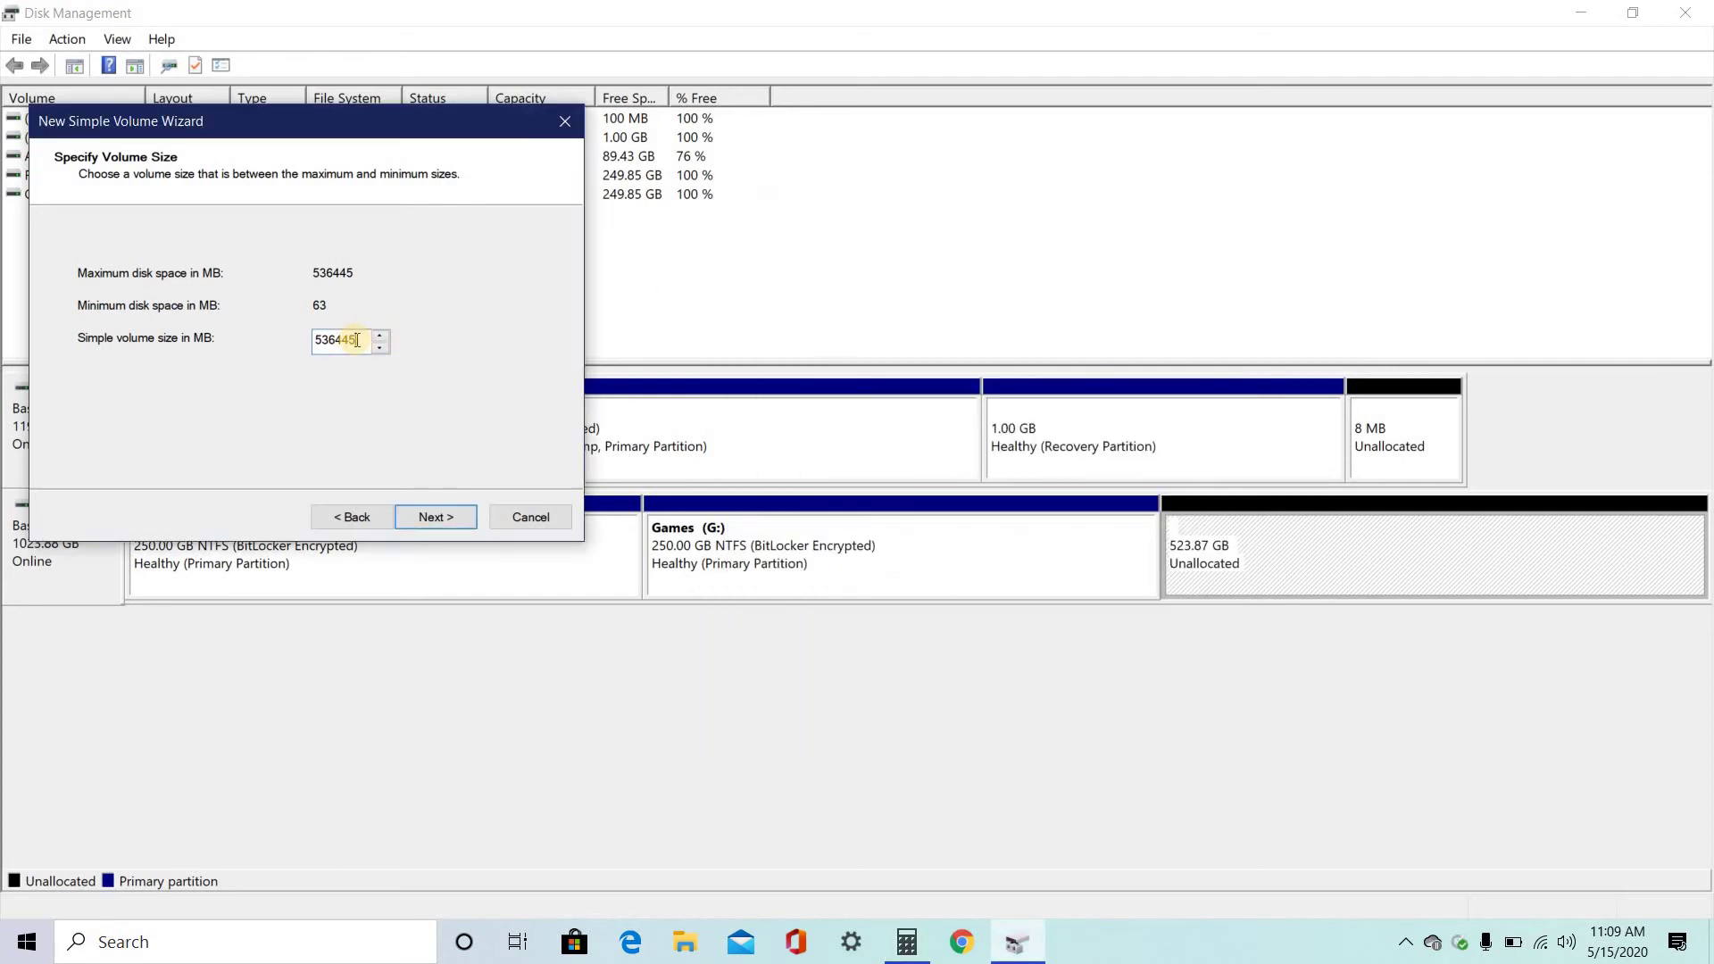
key(BackSpace)
key(BackSpace)
key(BackSpace)
key(BackSpace)
key(BackSpace)
key(BackSpace)
text(307200)
click(435, 515)
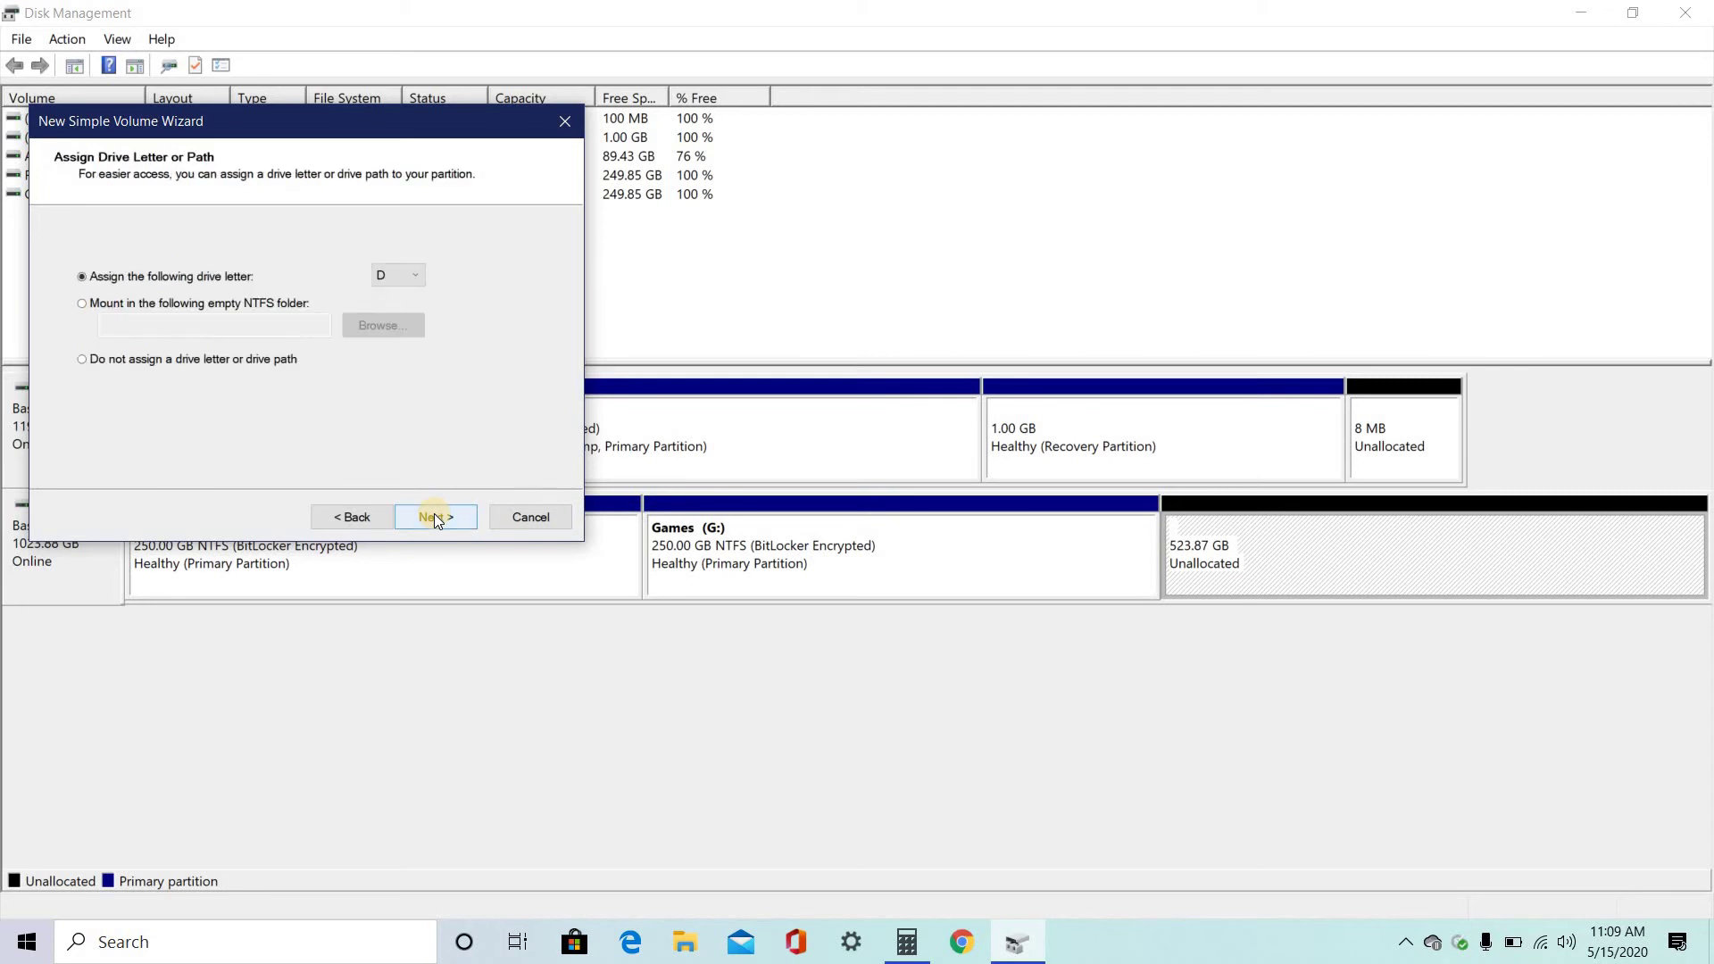
Assign drive letter E and label the NTFS volume 'Entertainment'
click(409, 276)
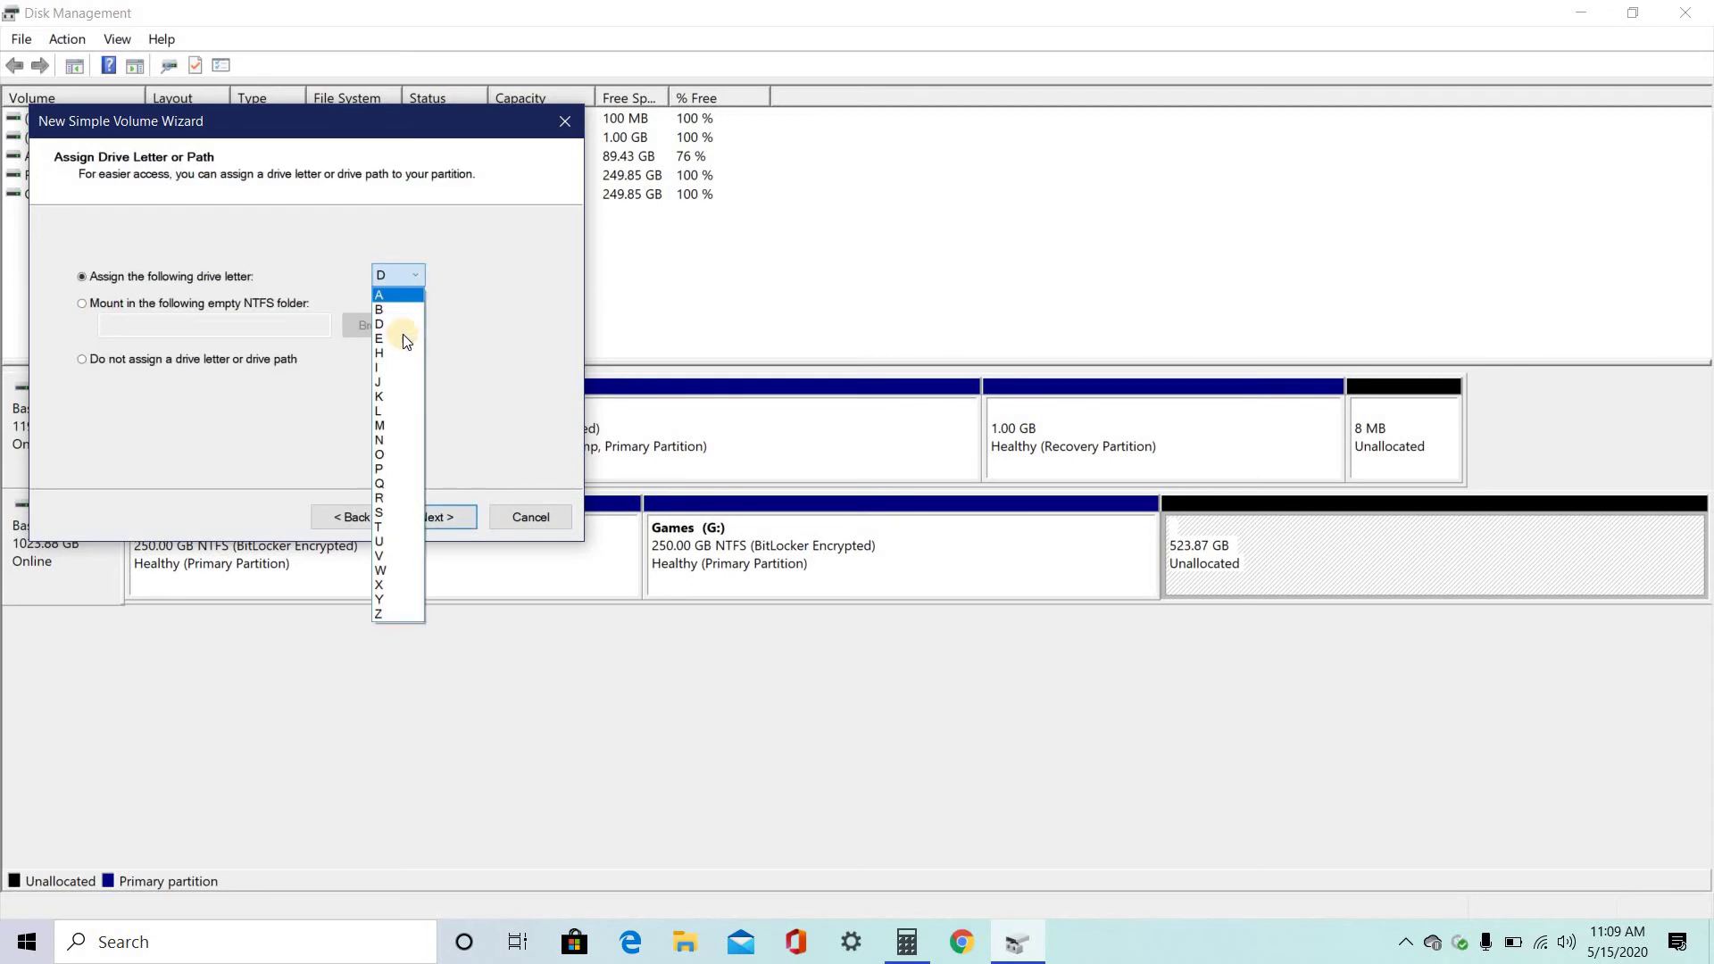
click(443, 516)
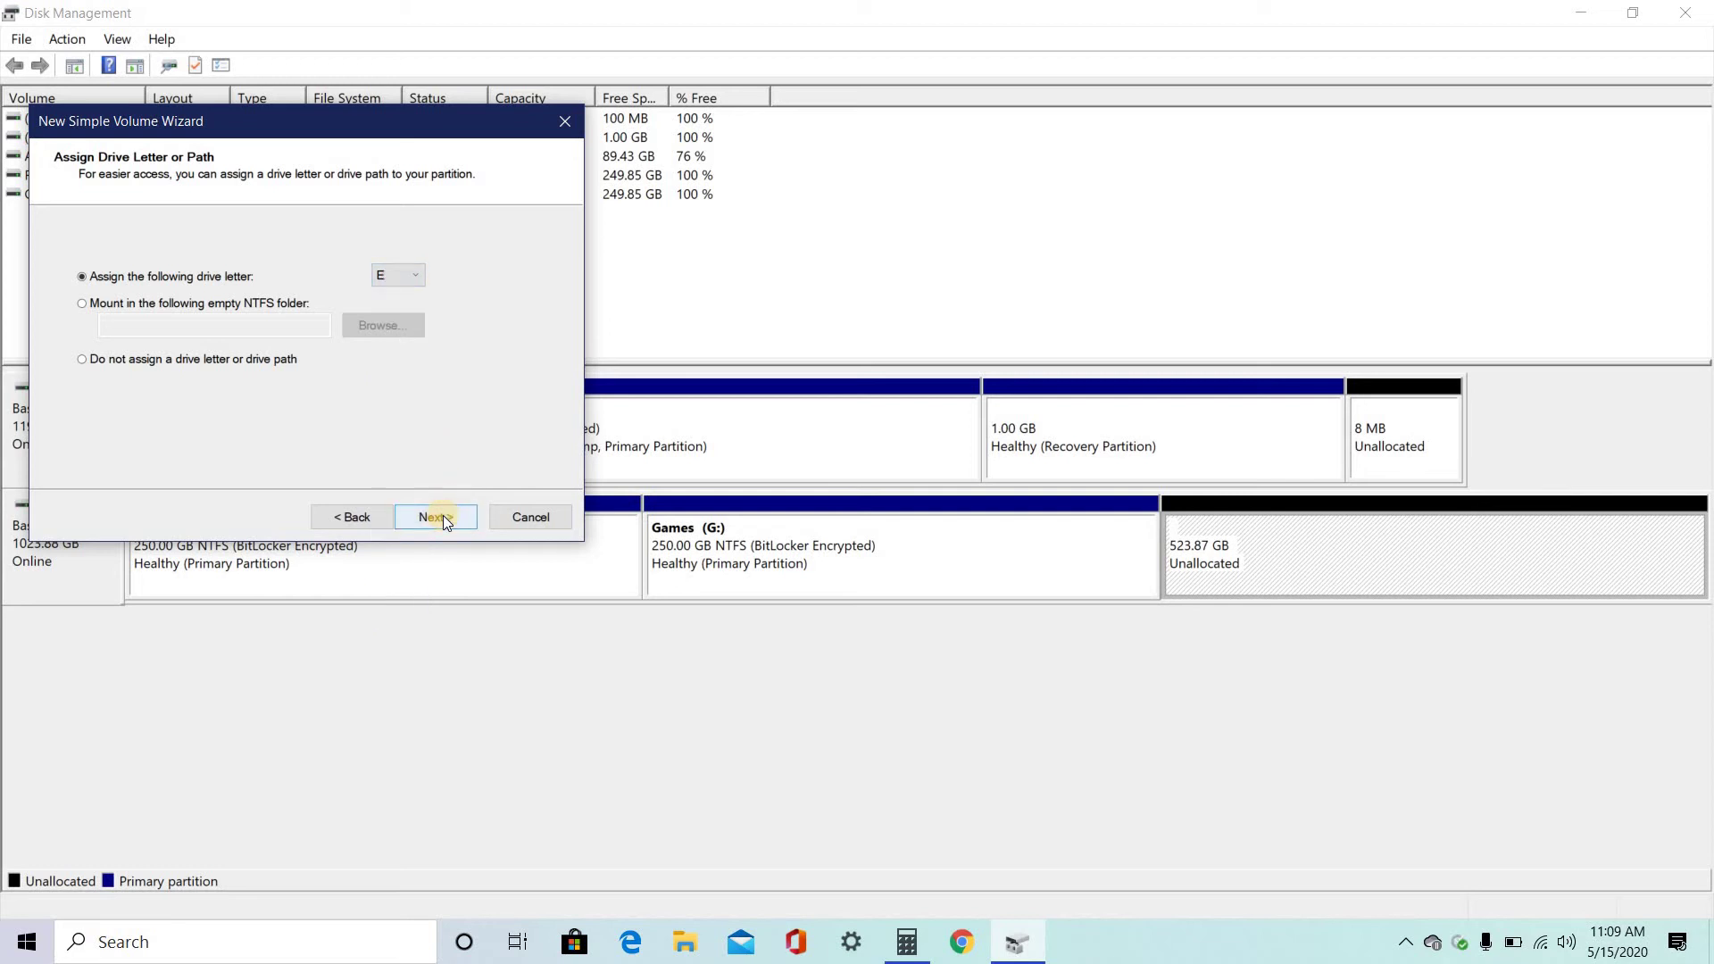
click(443, 516)
click(410, 383)
key(BackSpace)
key(BackSpace)
key(BackSpace)
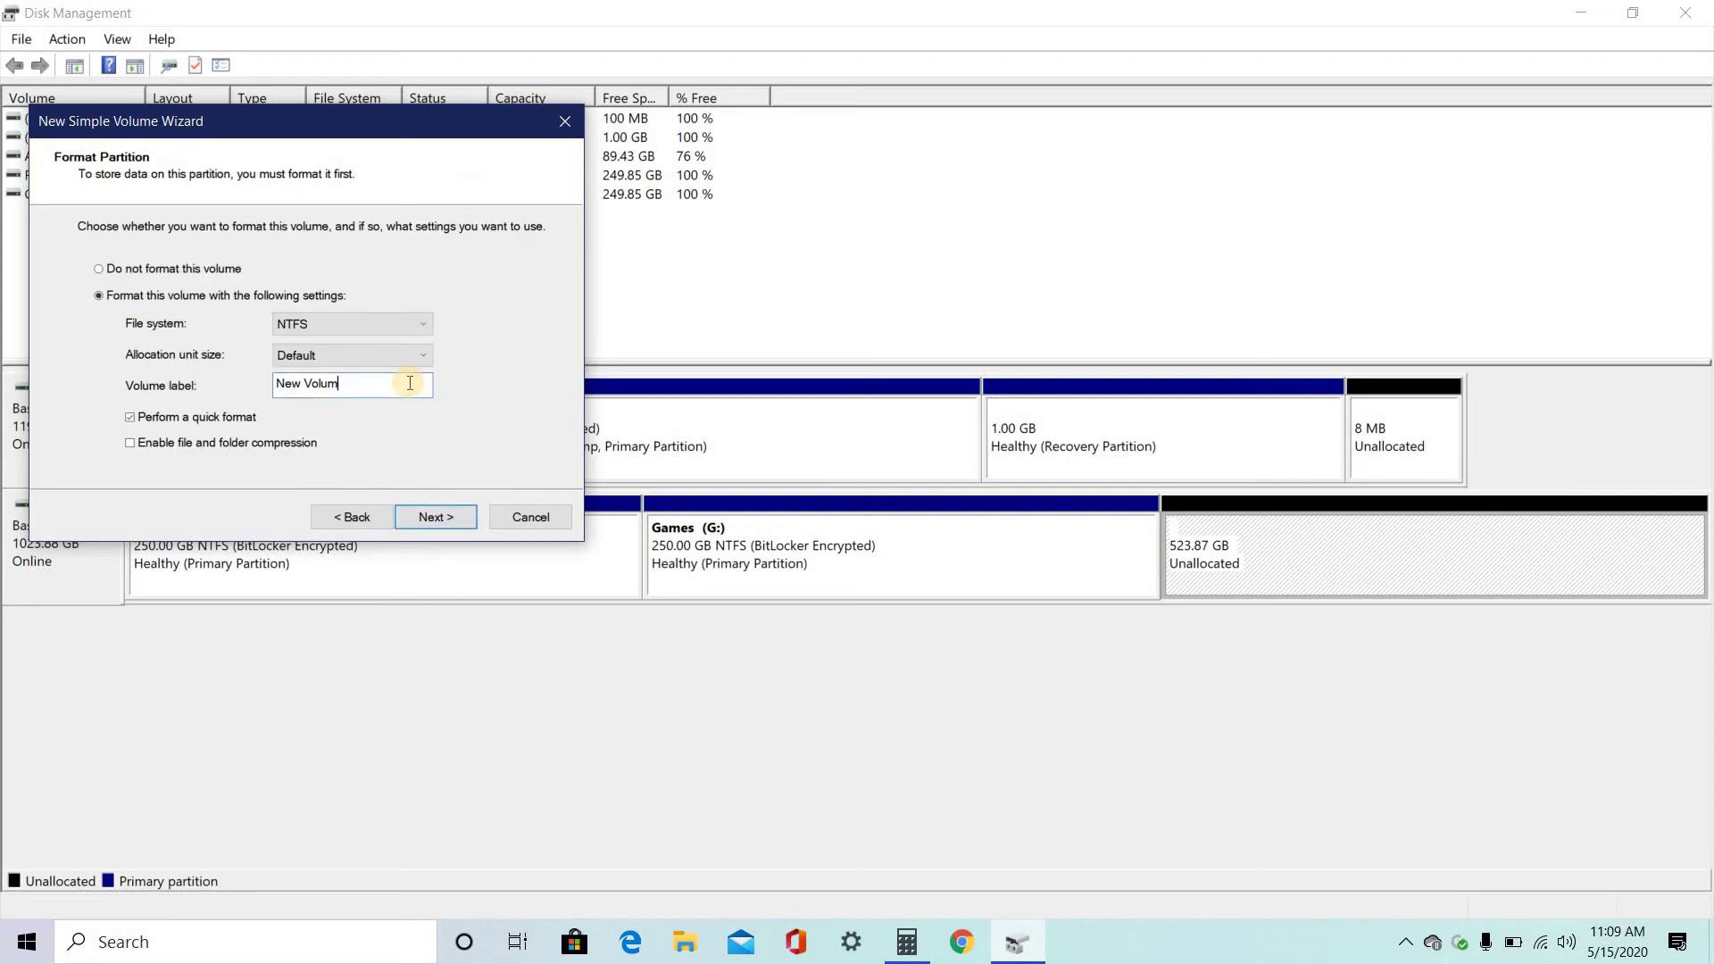
key(BackSpace)
key(BackSpace)
key(BackSpace)
key(BackSpace)
key(BackSpace)
key(BackSpace)
key(BackSpace)
text(e)
key(BackSpace)
text(Entertainment)
click(472, 517)
Finish creating the Entertainment volume and close the empty E: drive window
click(459, 516)
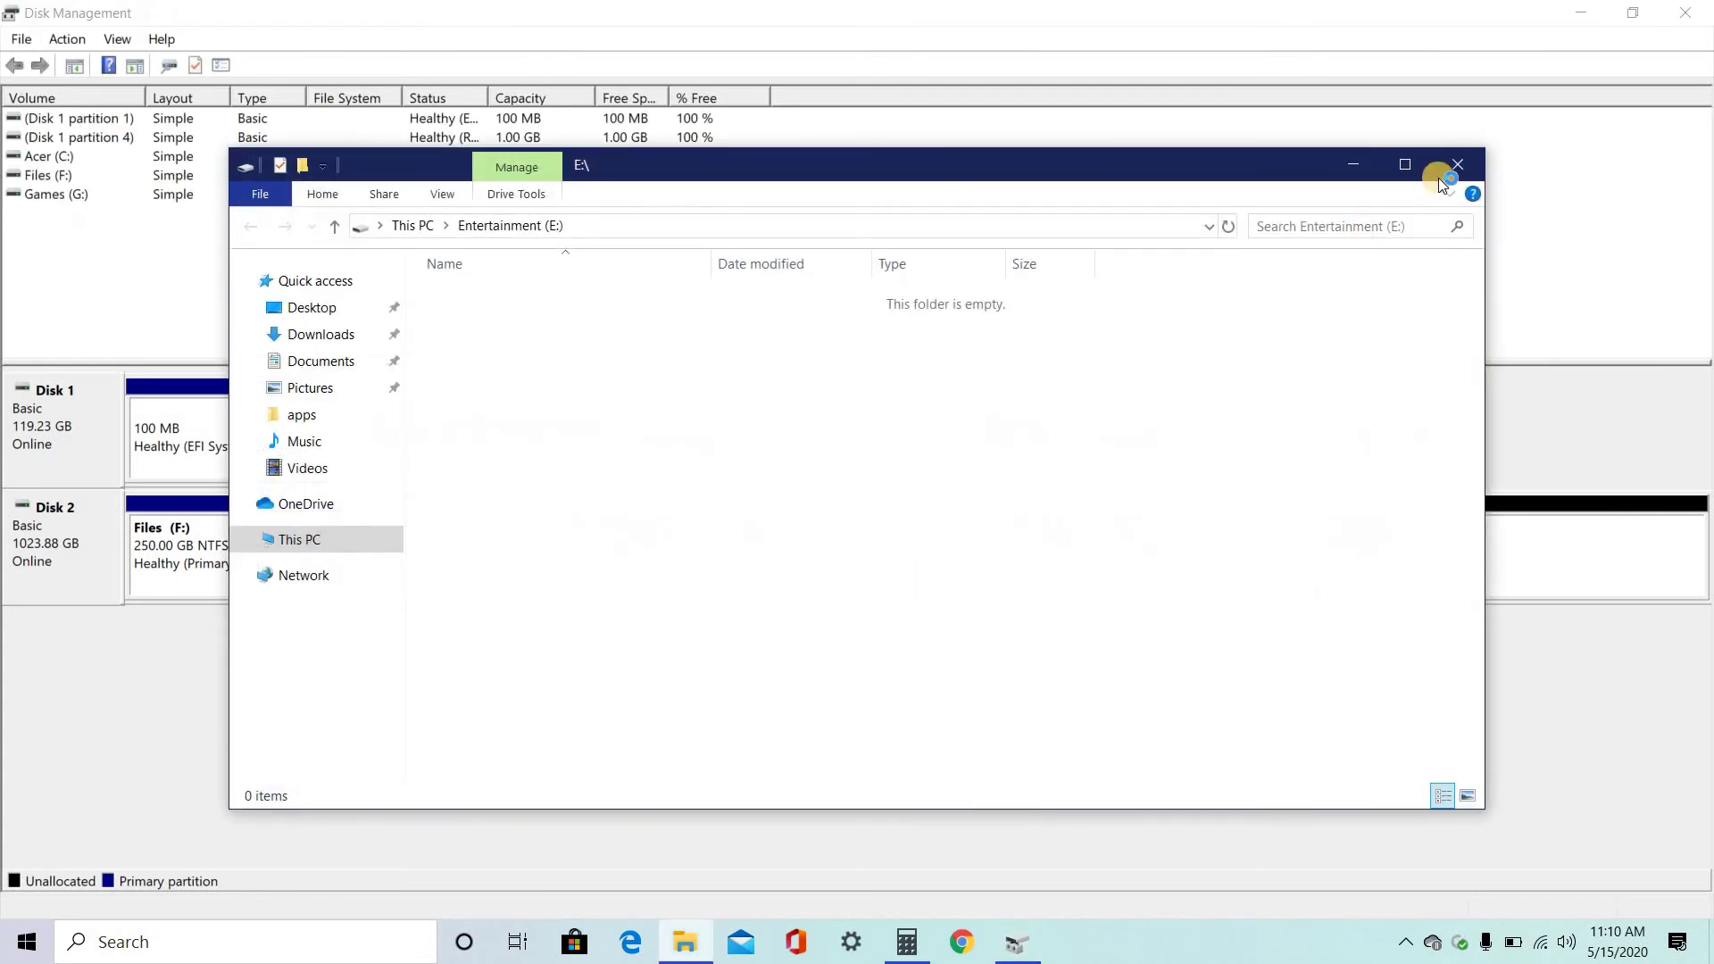
key(alt+F4)
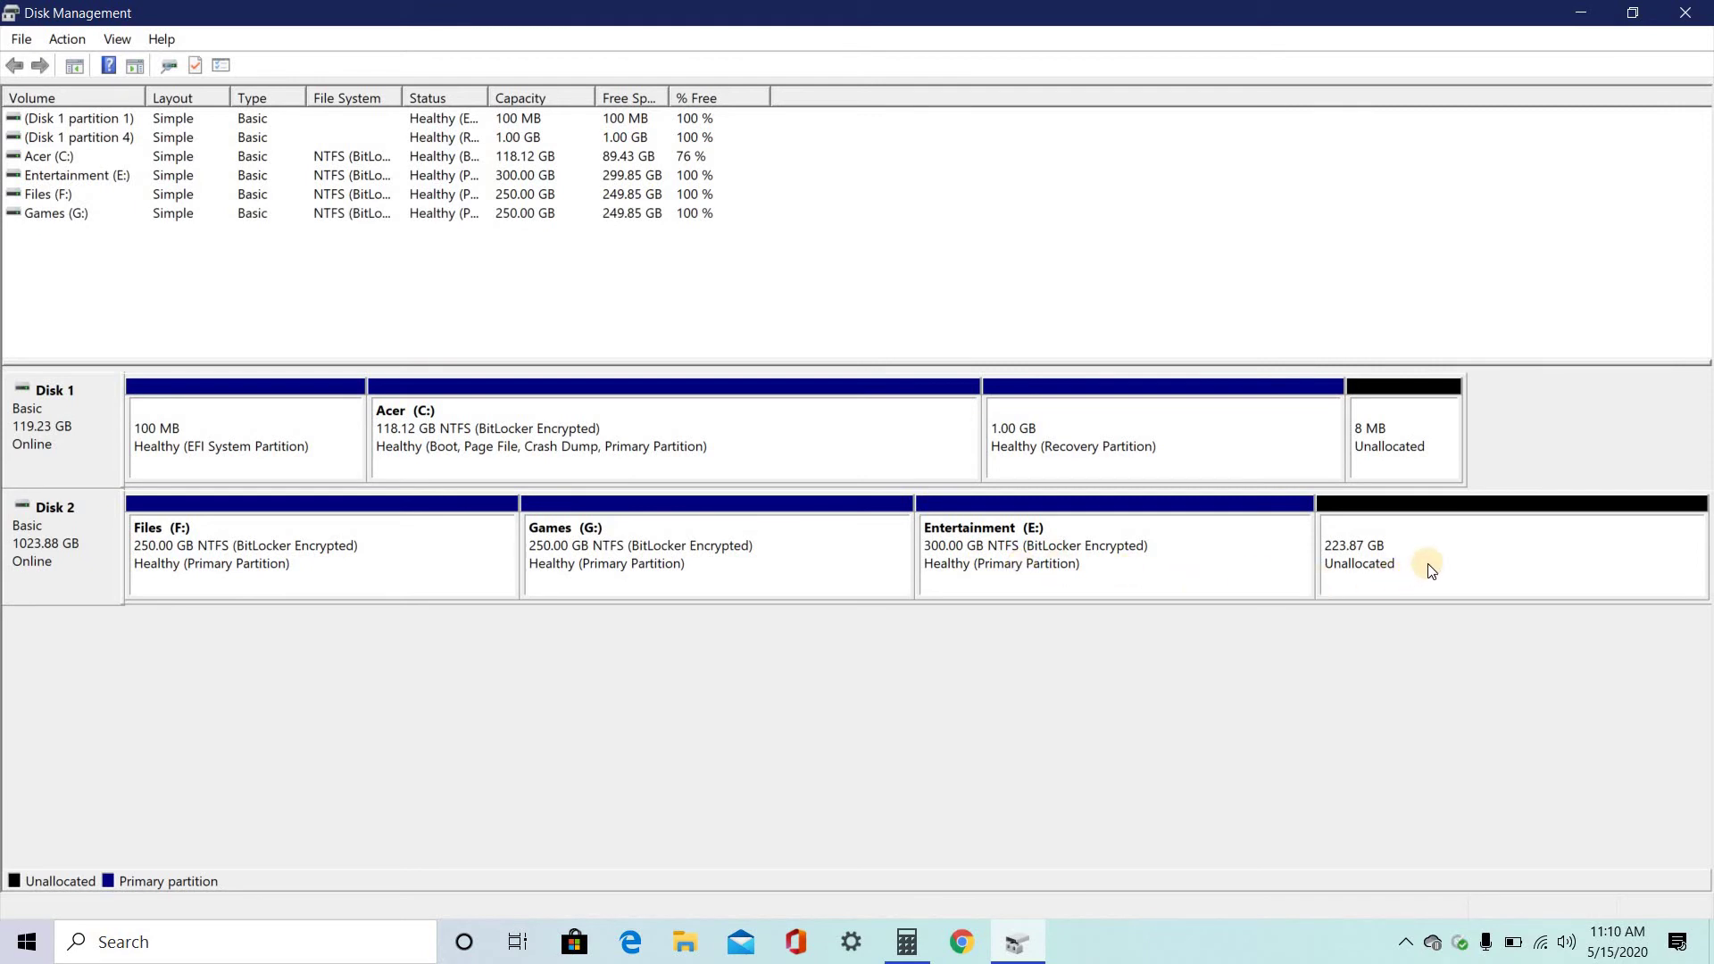
right_click(1458, 544)
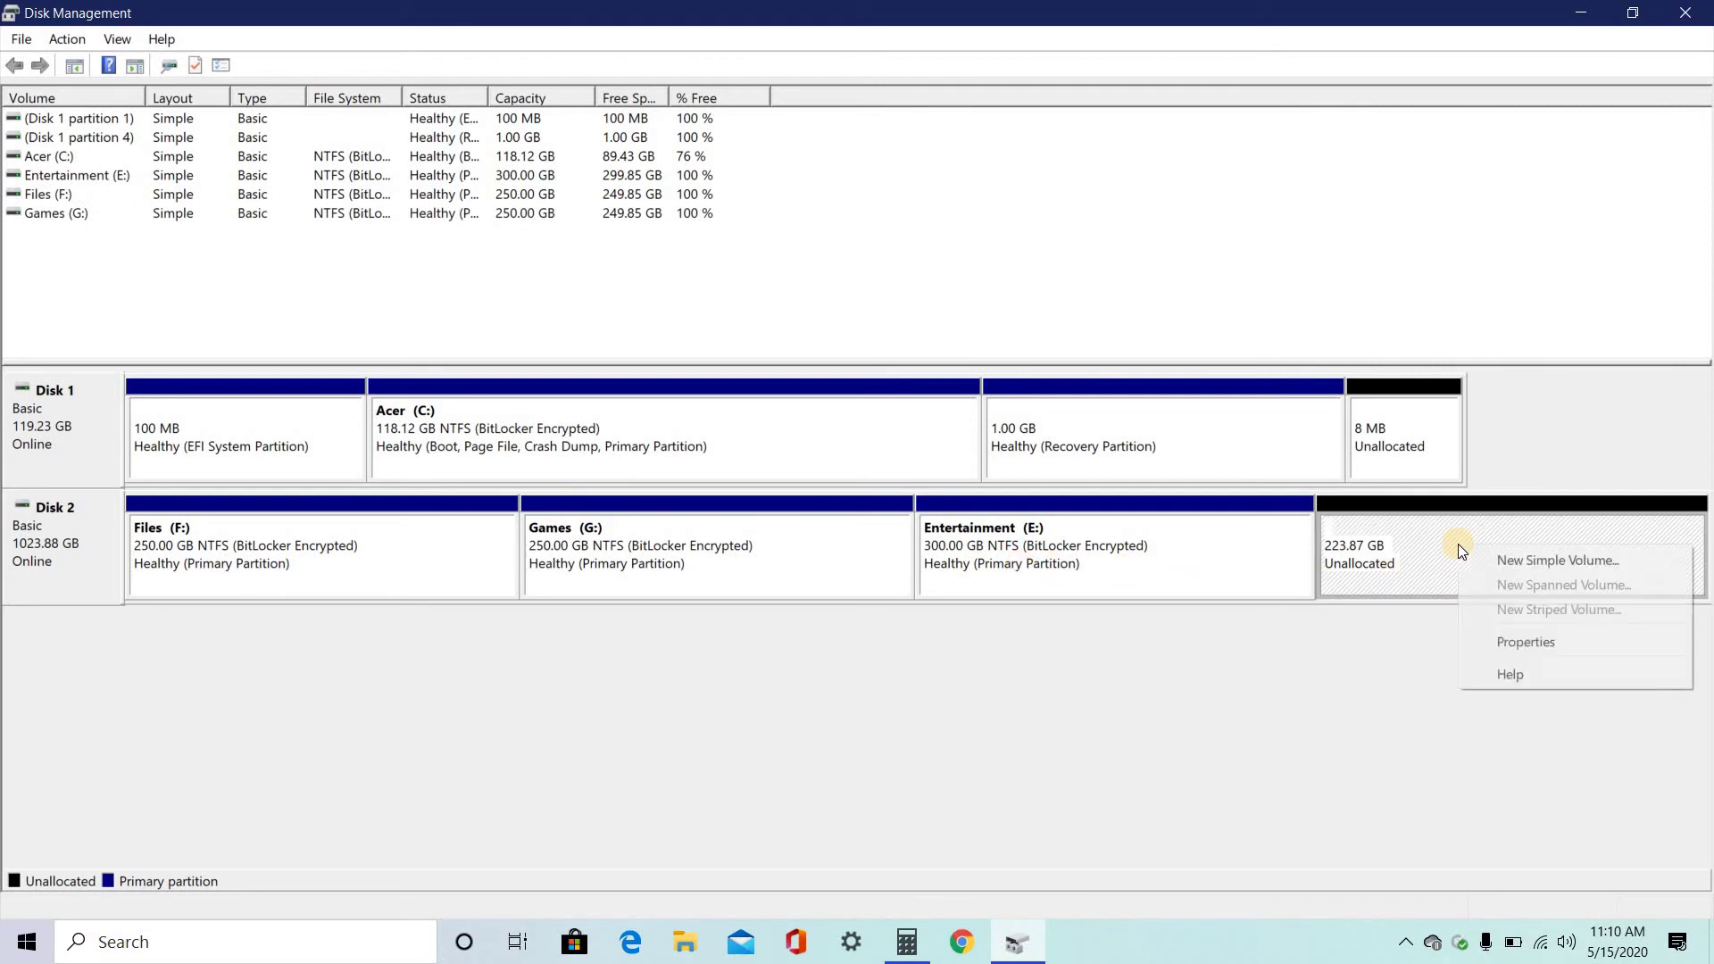
click(1522, 643)
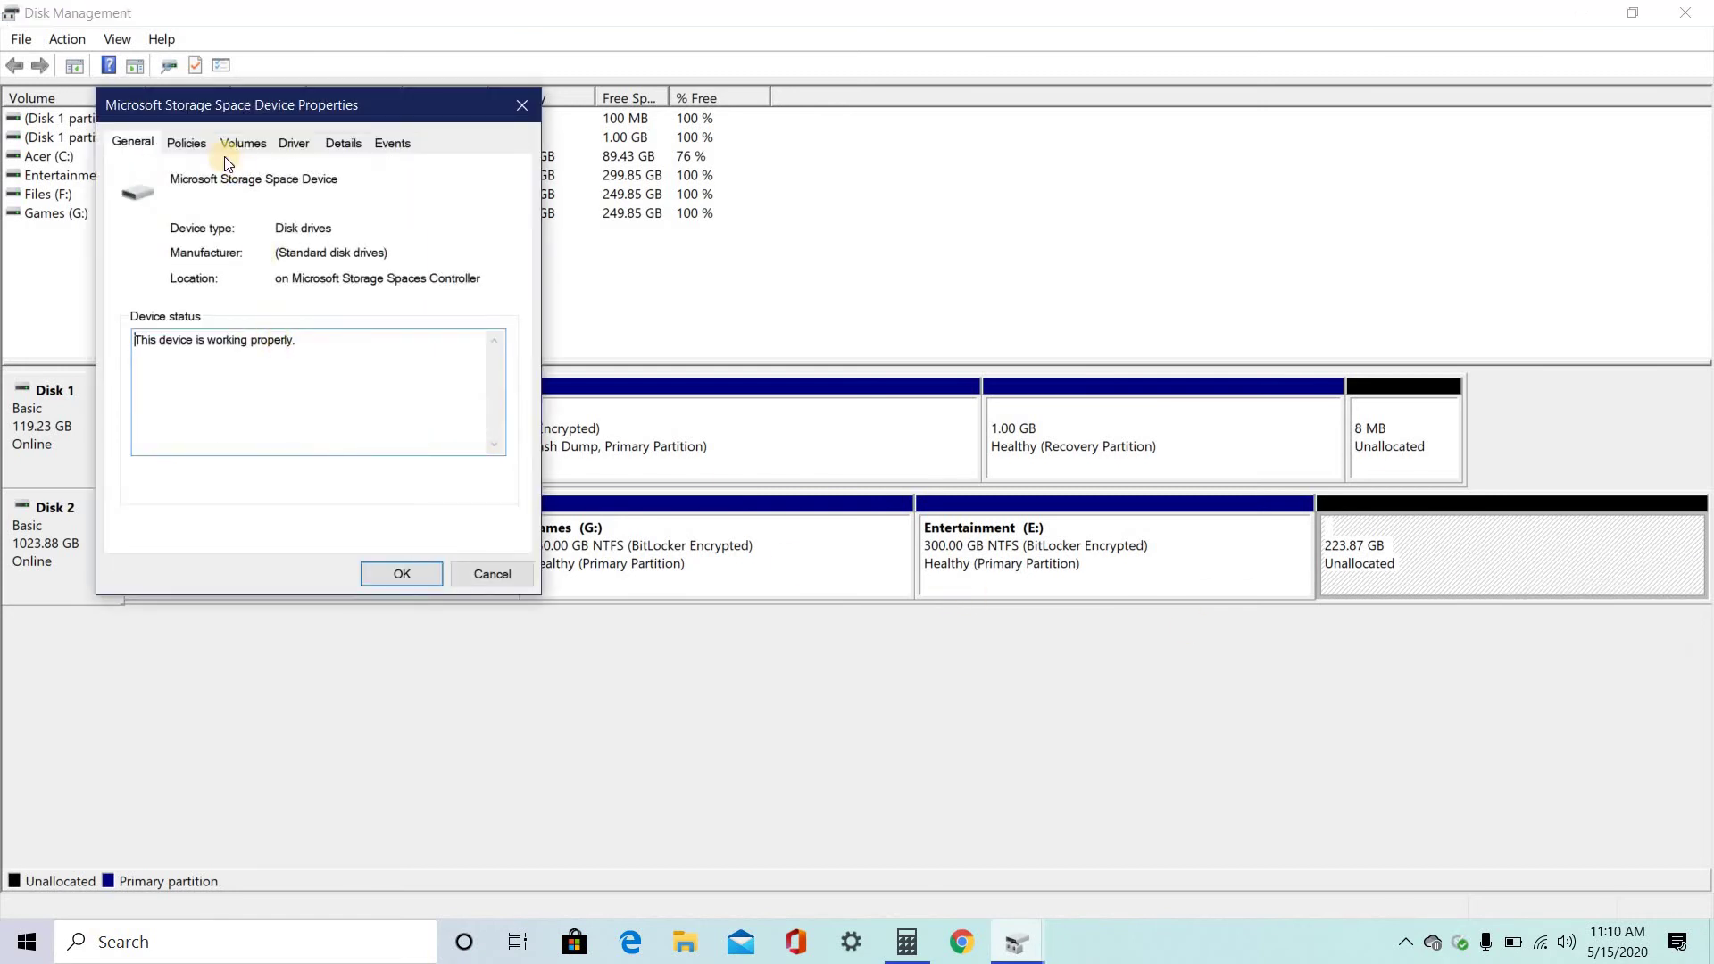
click(184, 145)
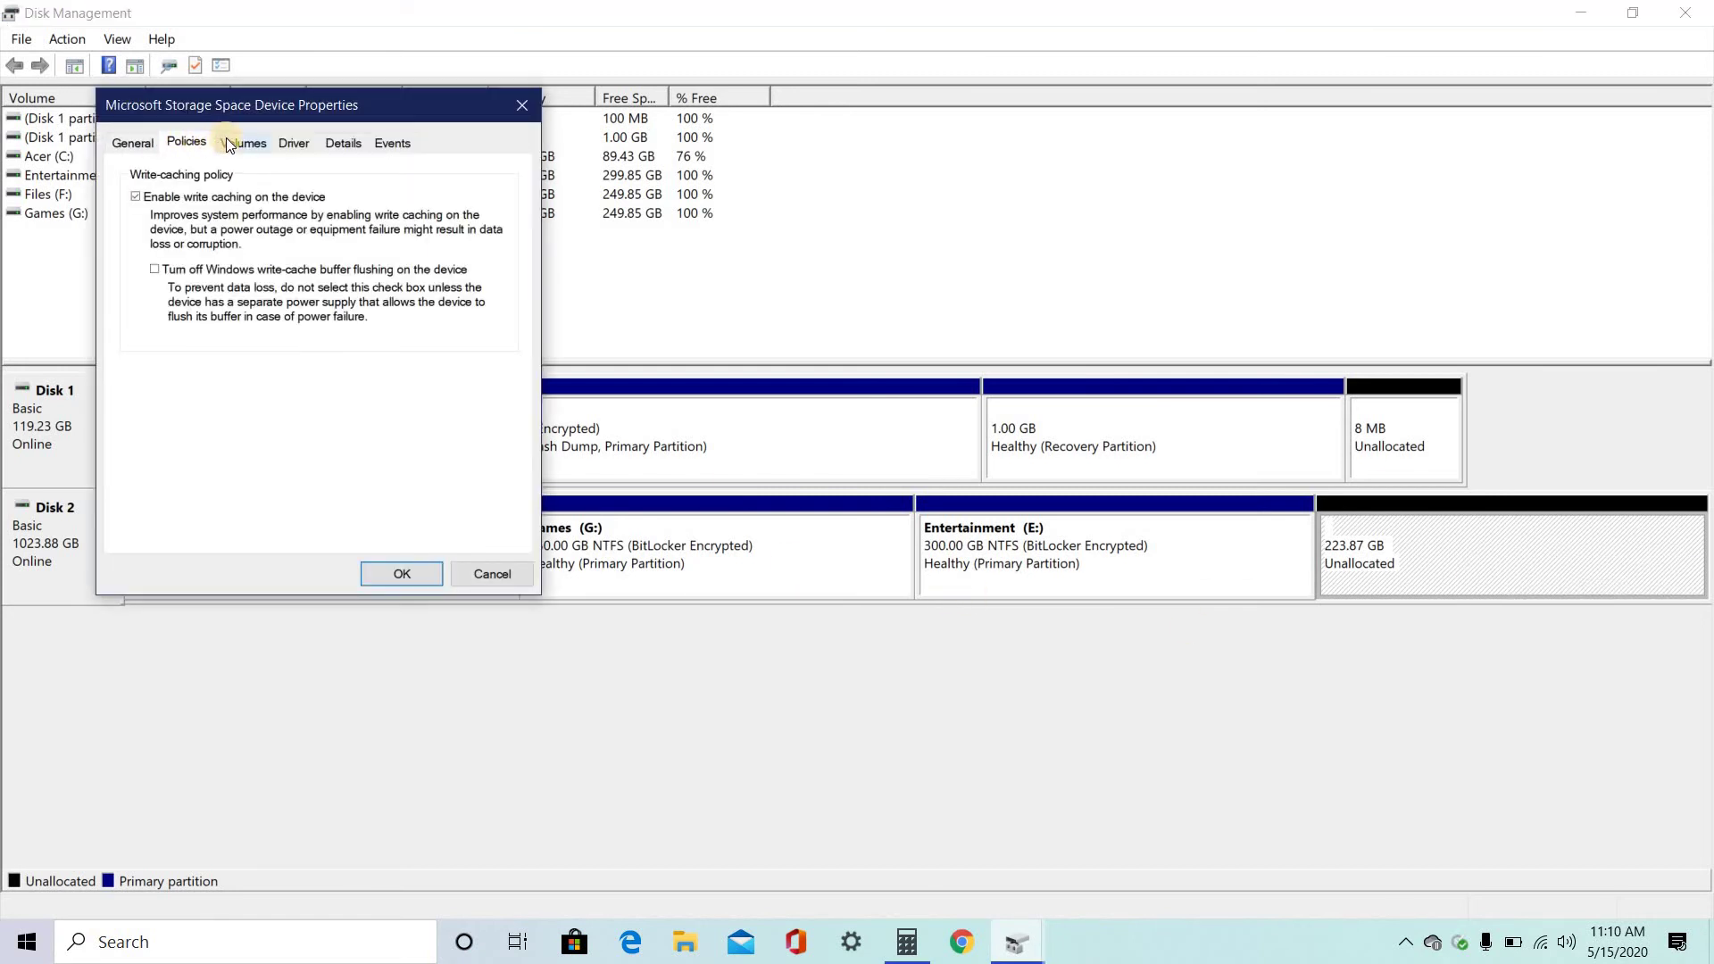
click(230, 144)
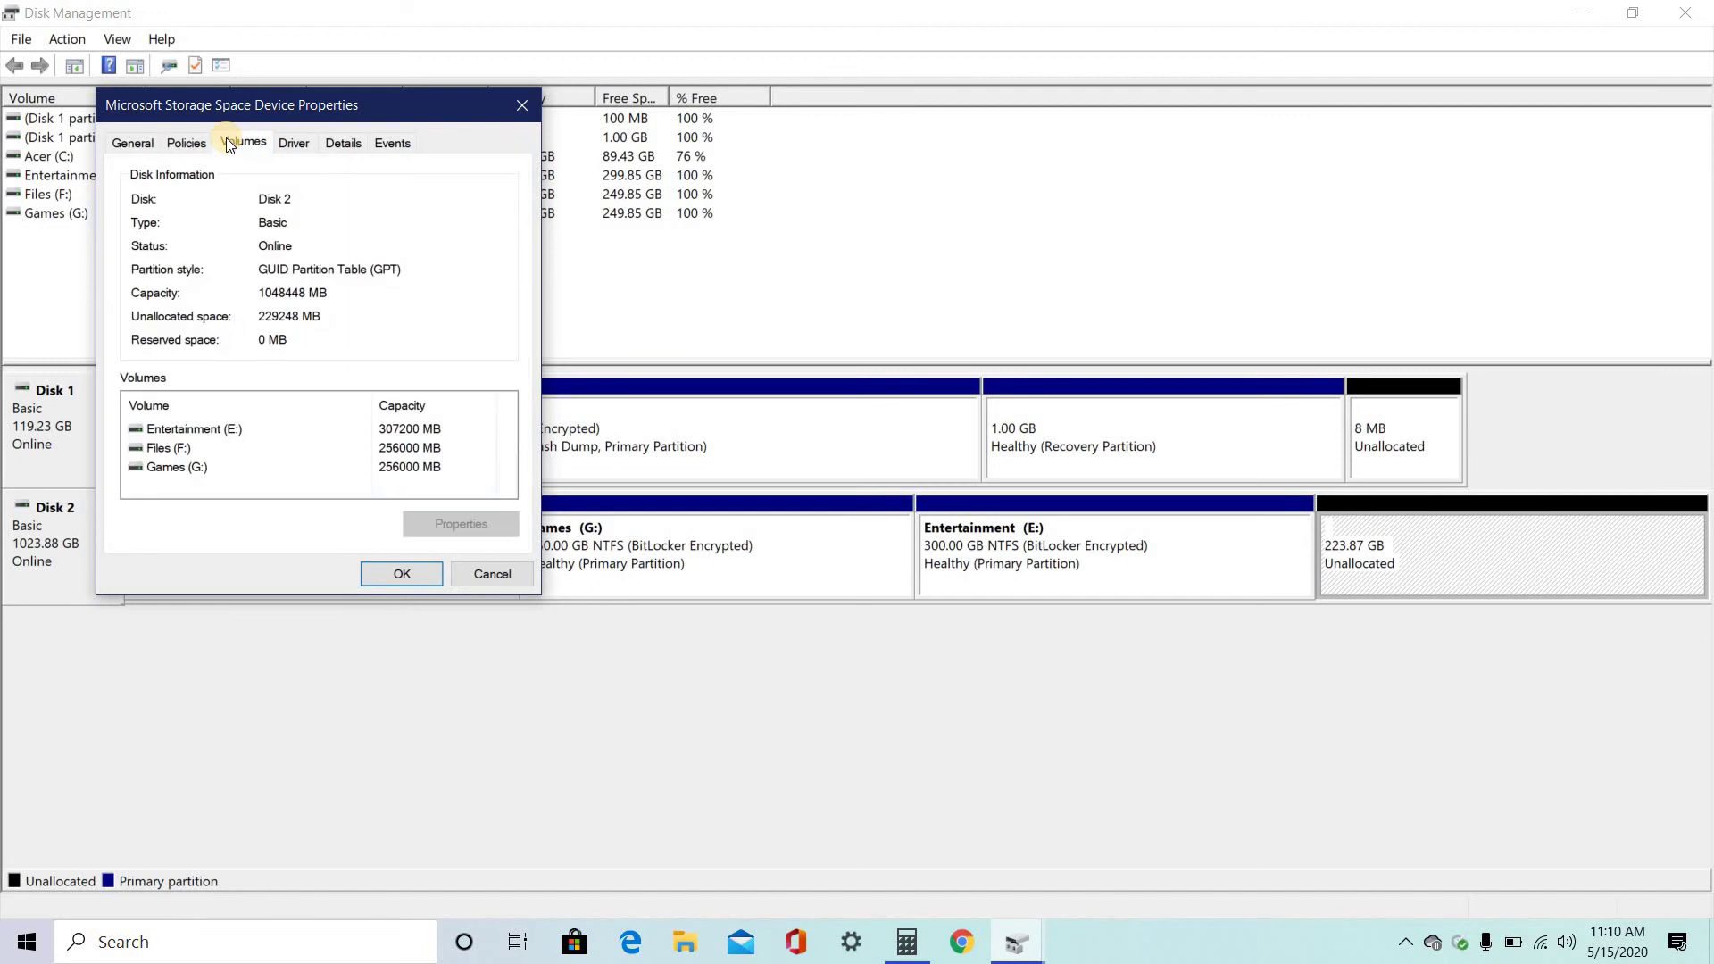
click(278, 143)
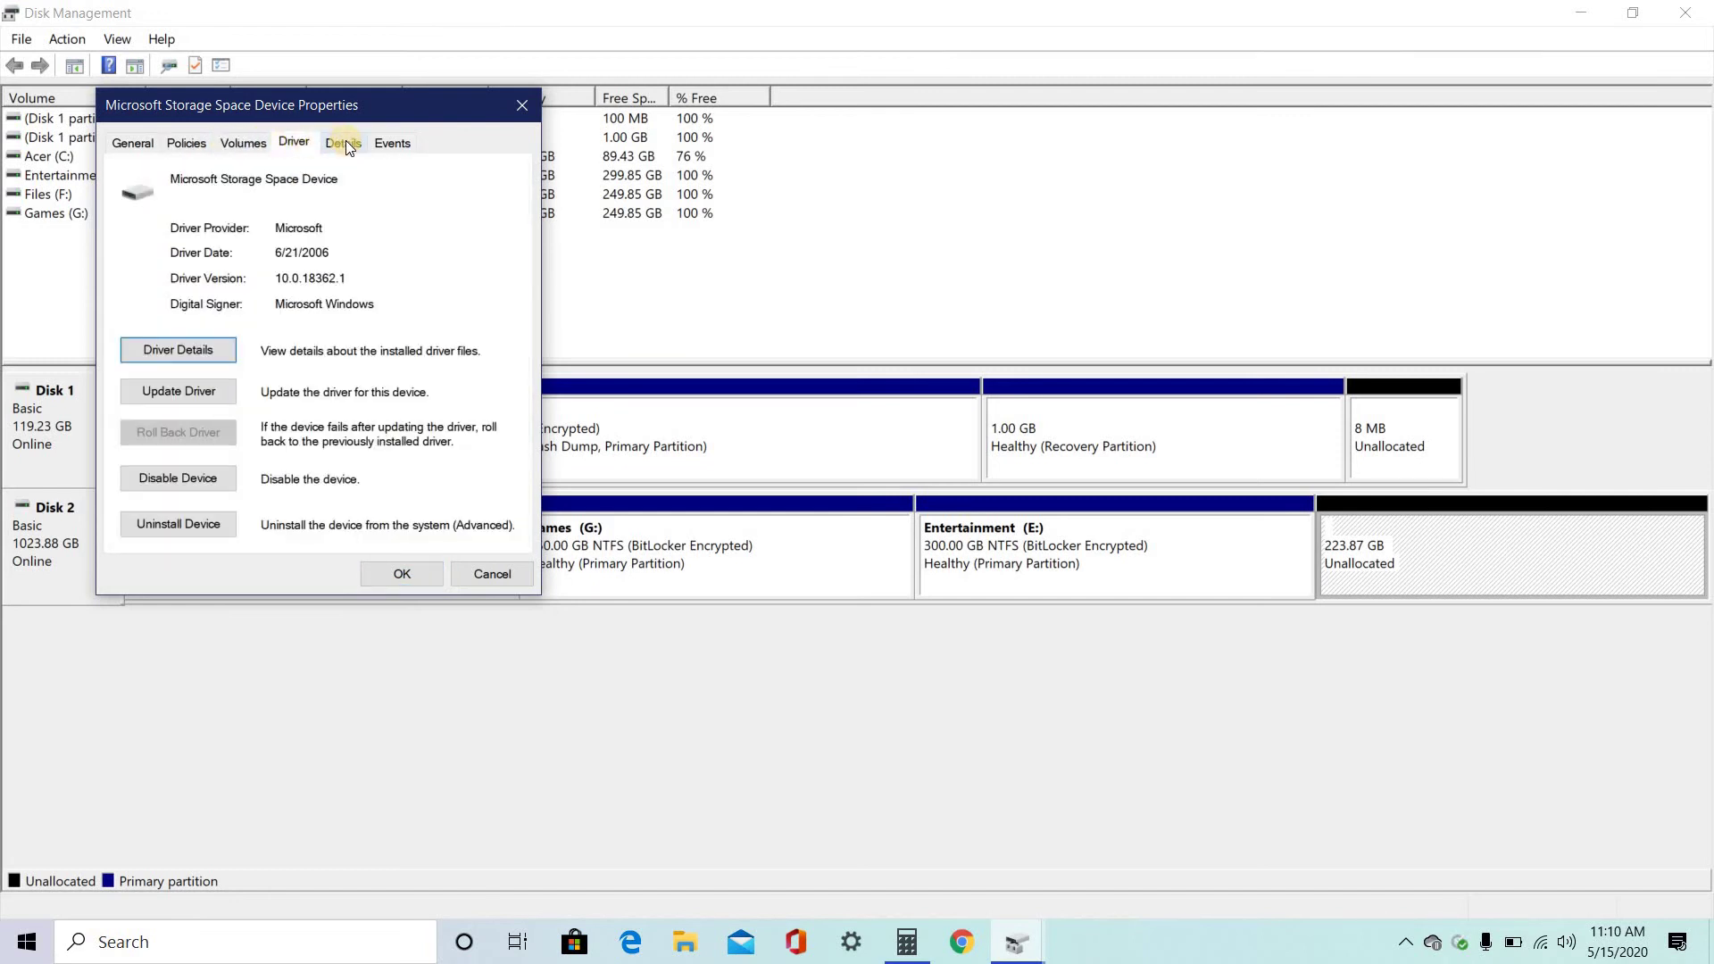
click(345, 144)
click(384, 143)
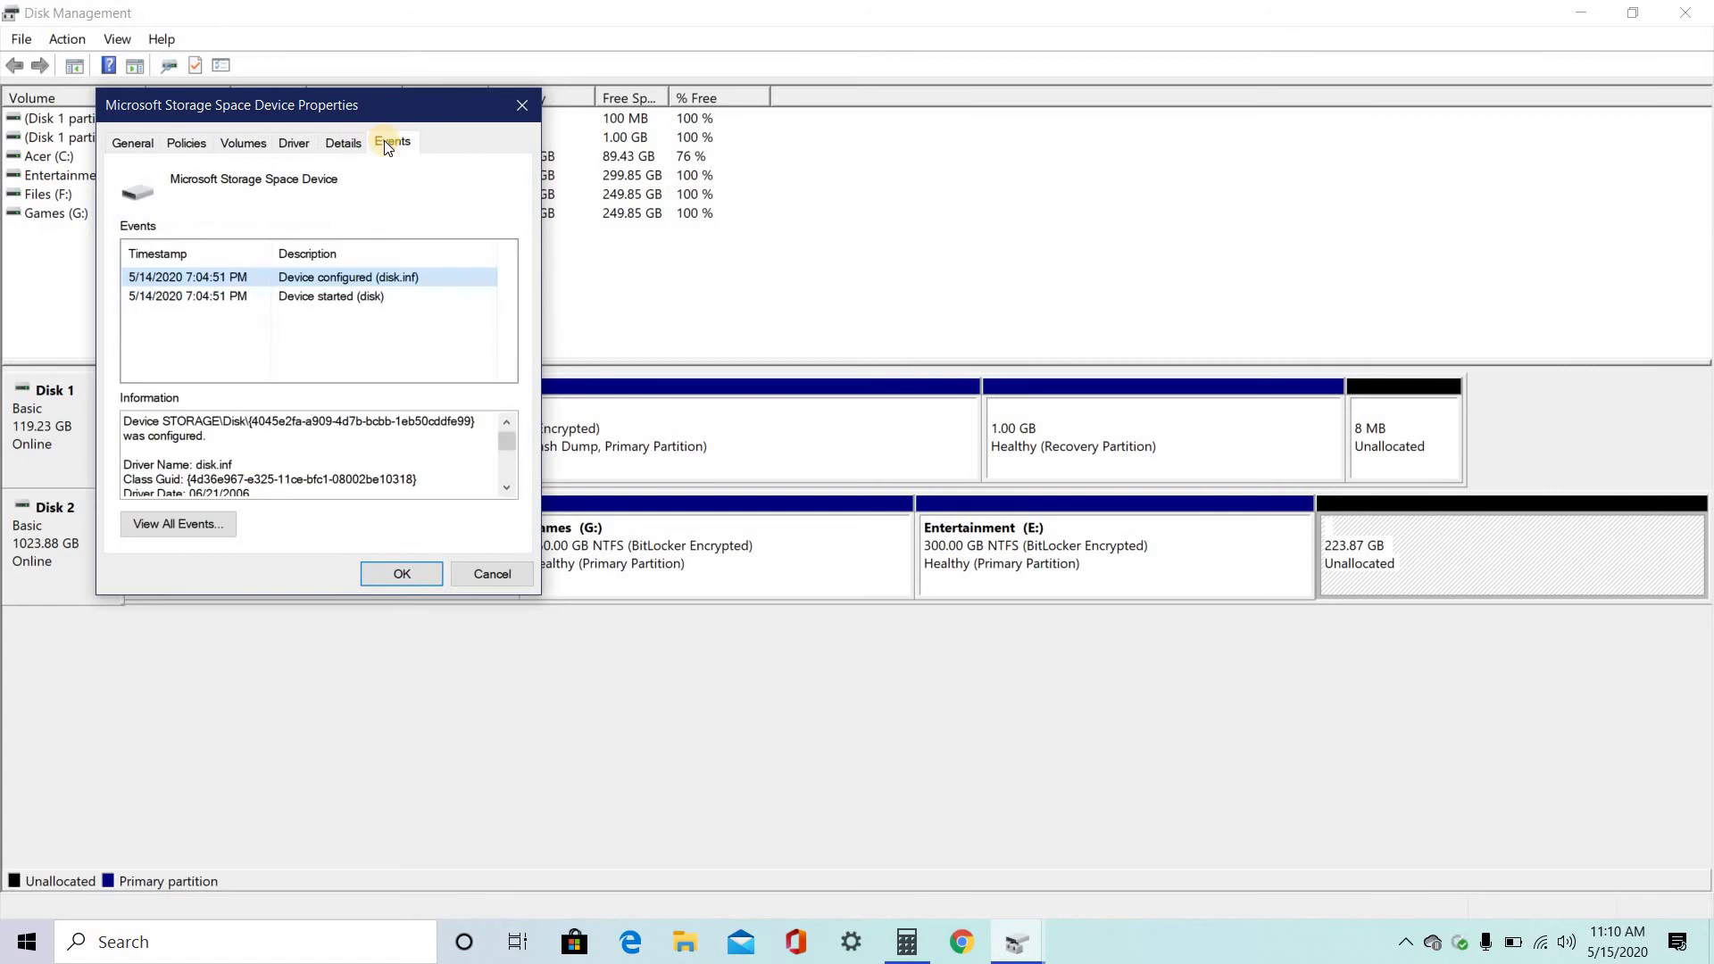
click(520, 105)
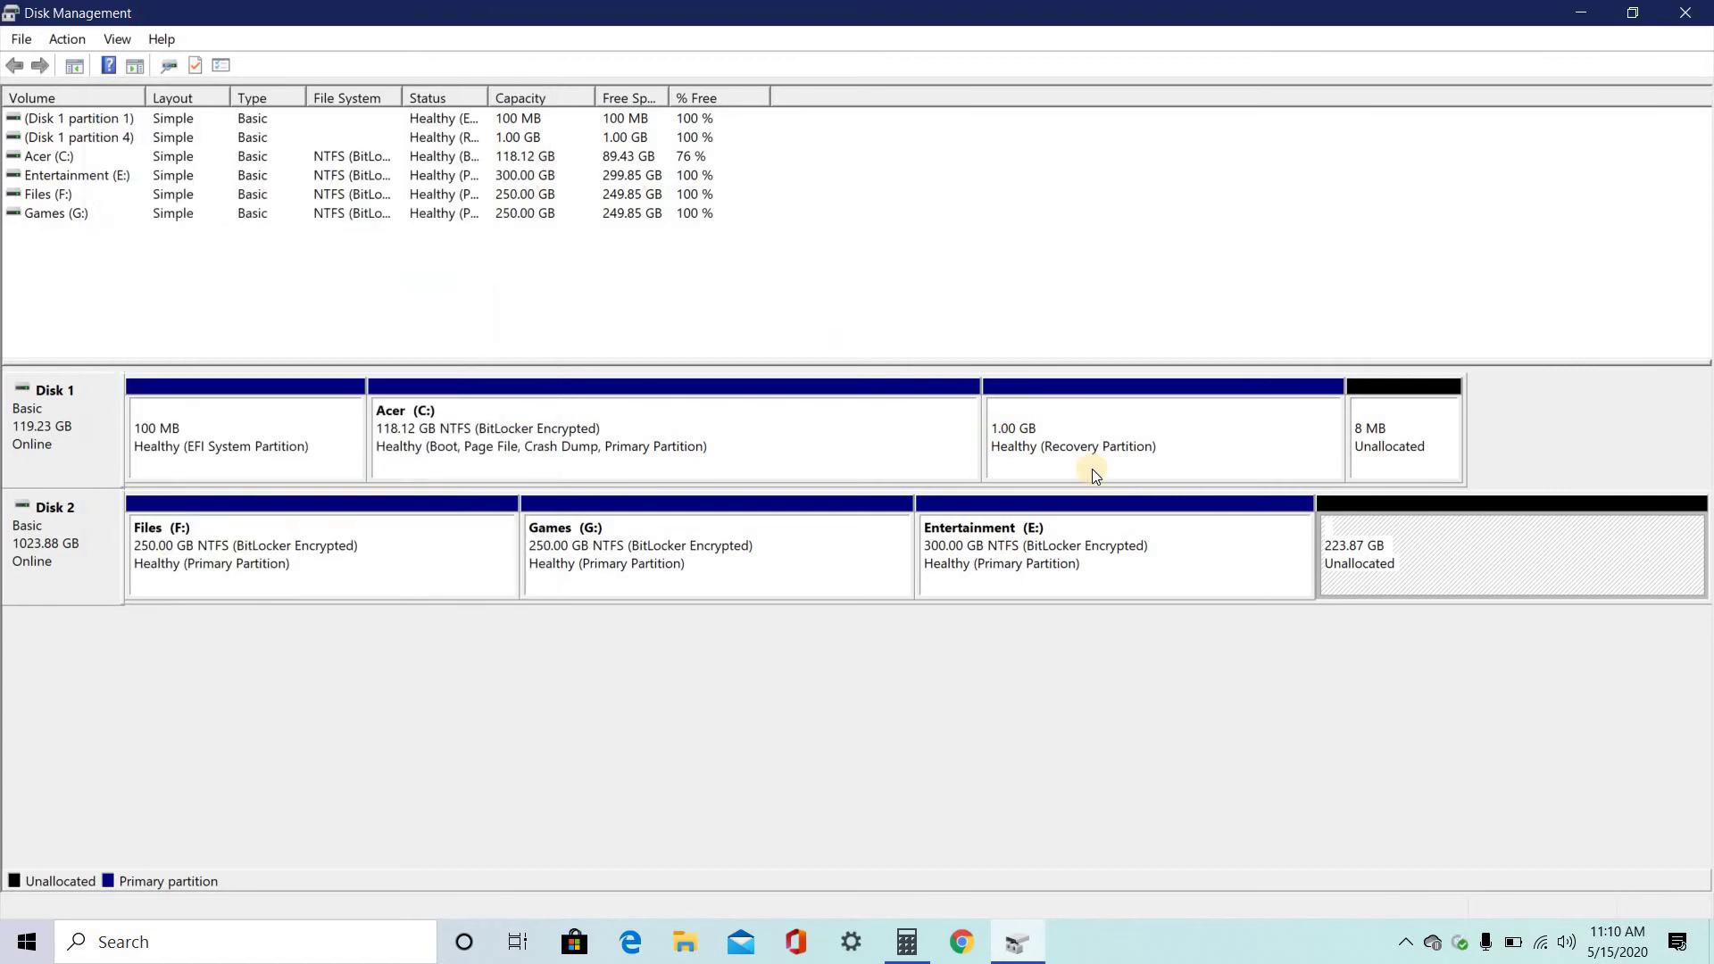
Start a new simple volume on Disk 2's 223.87 GB unallocated space
right_click(1369, 560)
click(1394, 576)
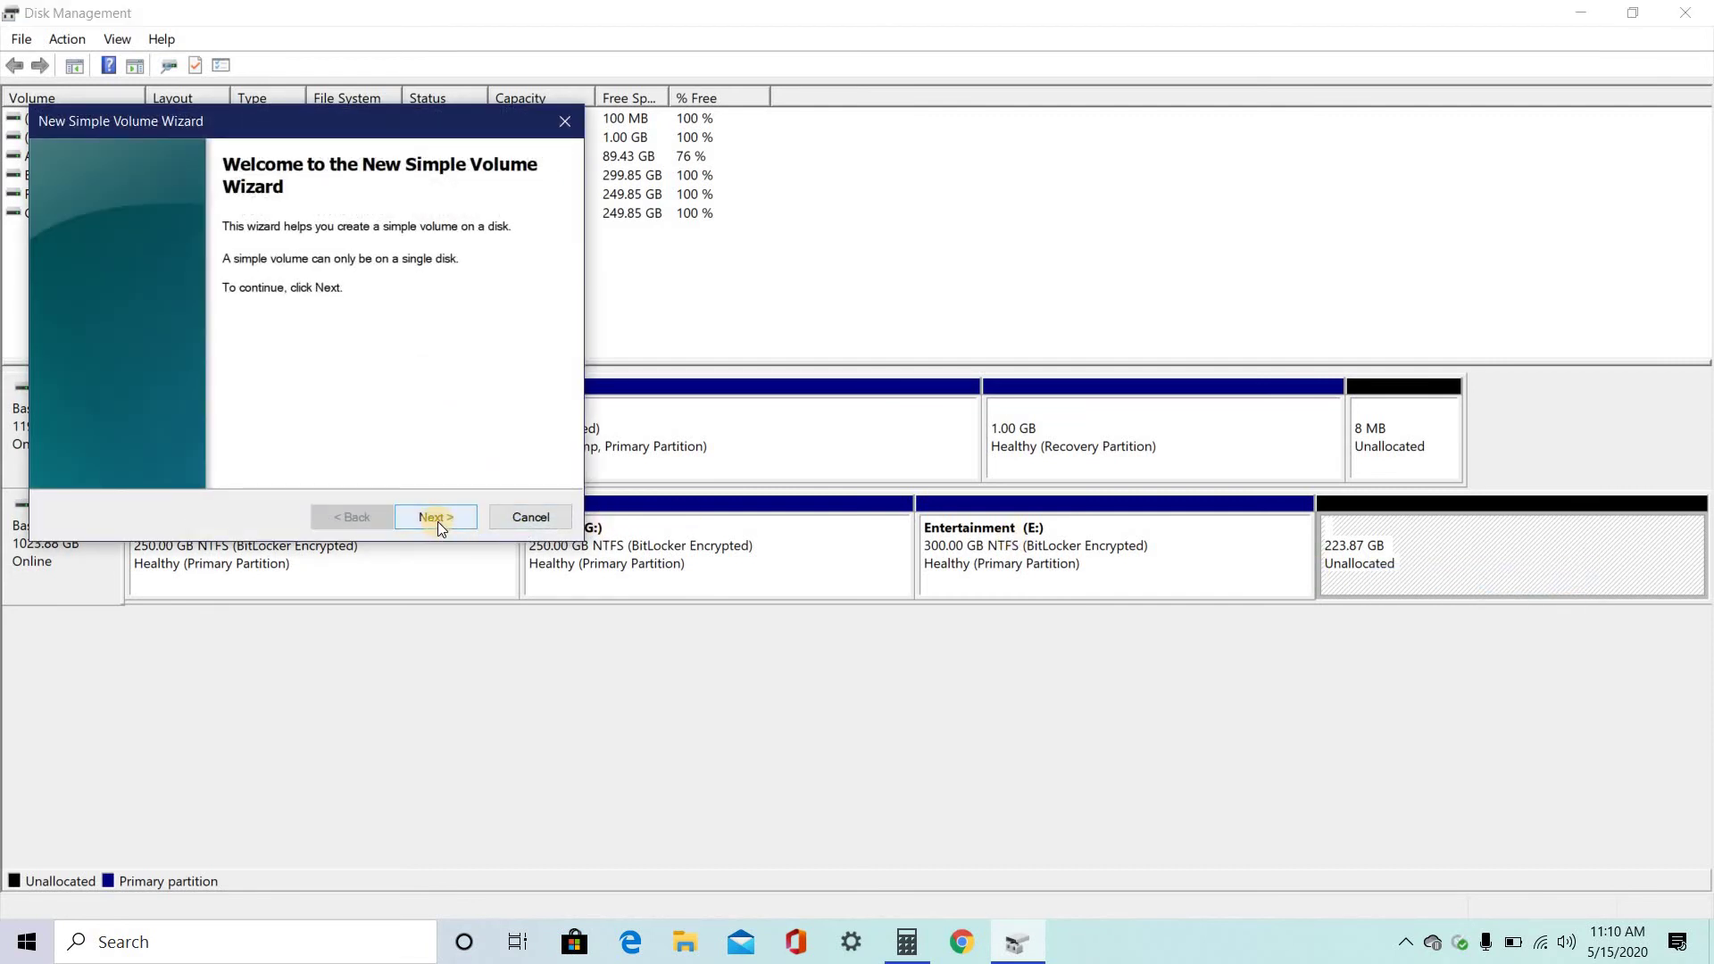
click(437, 519)
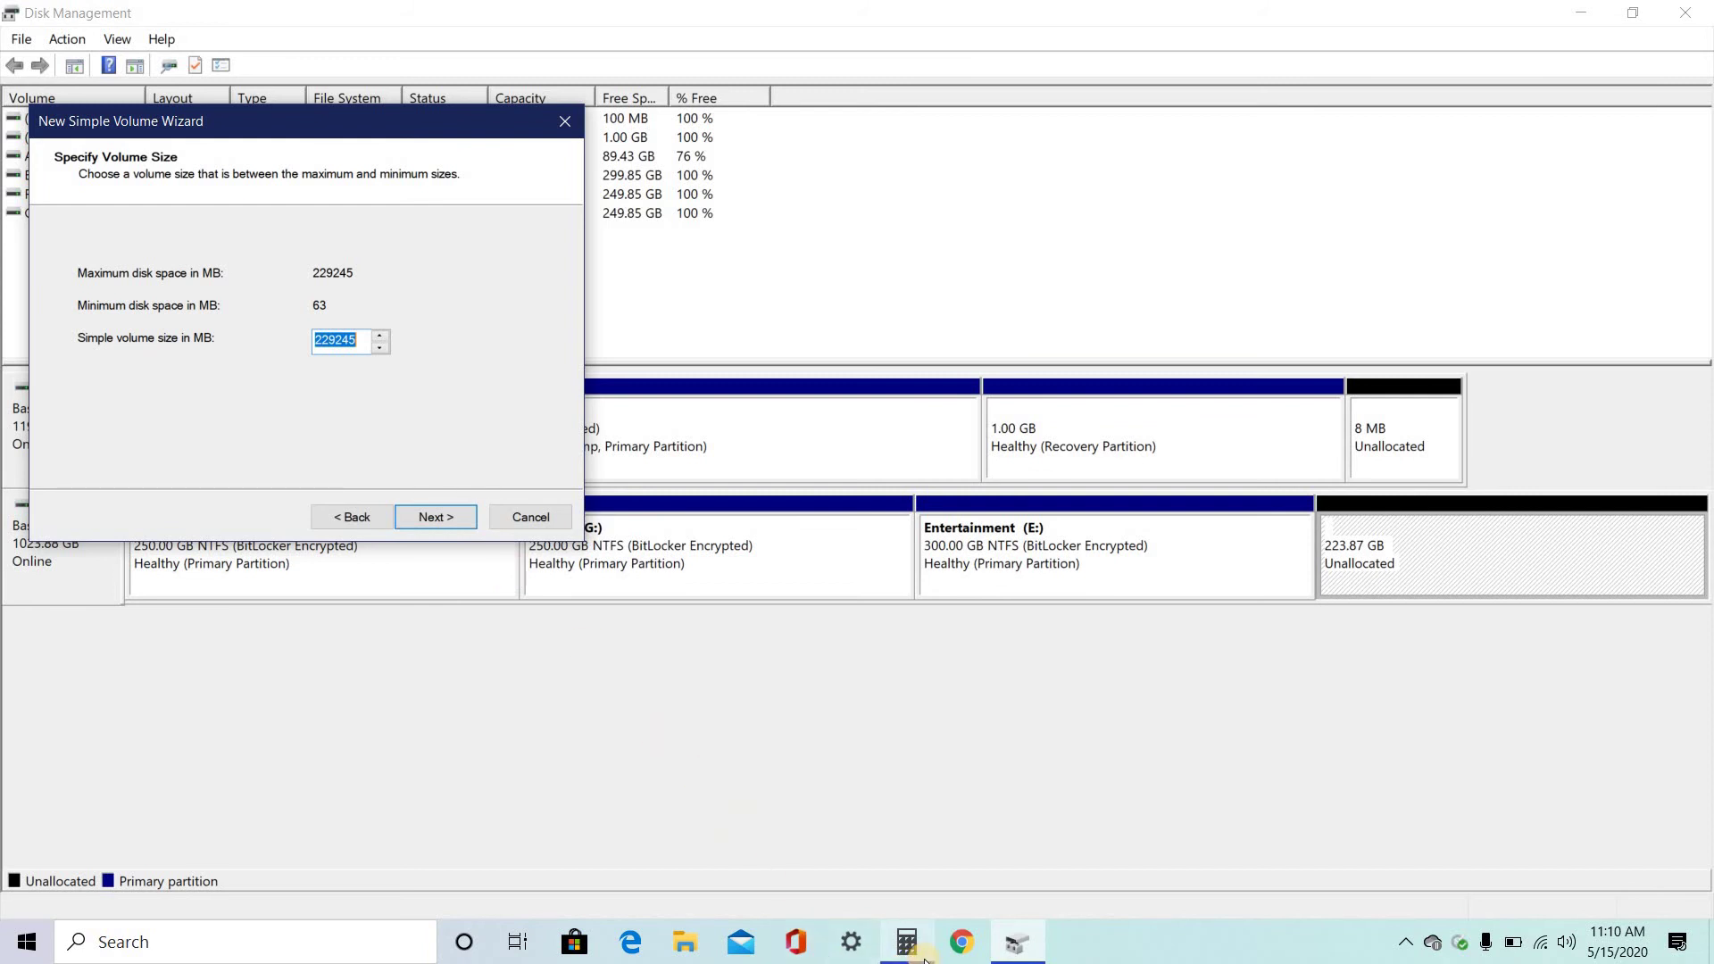
Compute 223.87×1024 in Calculator to confirm the 229245 MB size
mouse_move(925, 960)
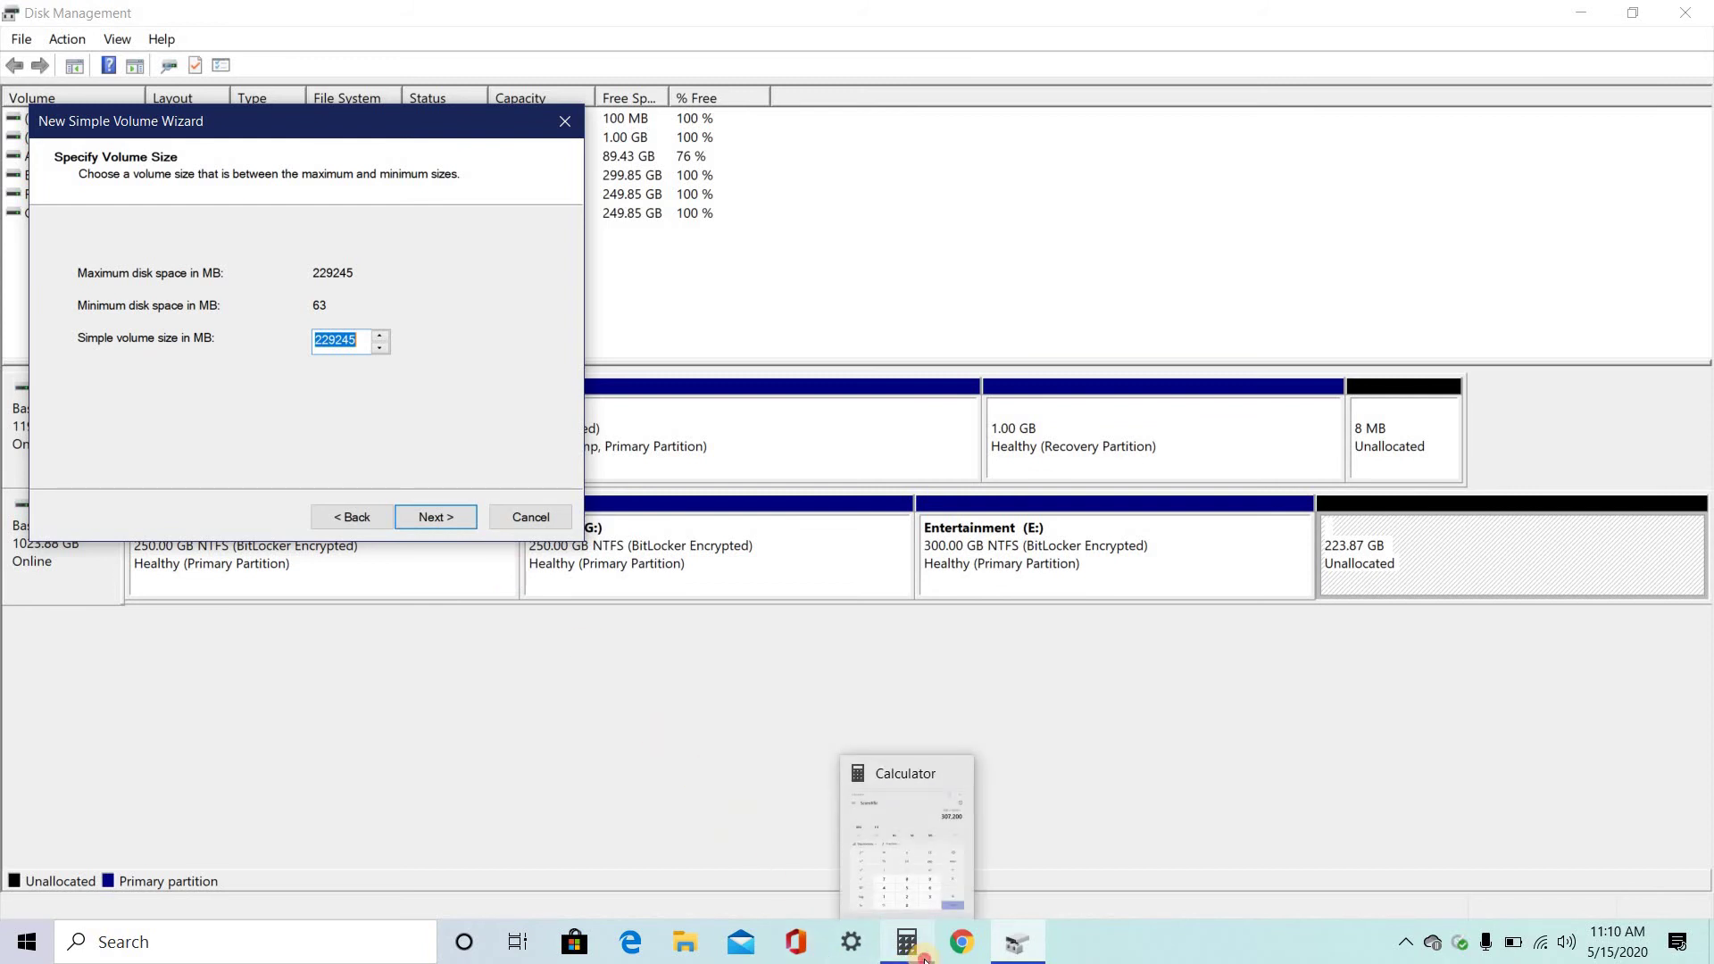
click(925, 960)
text(22)
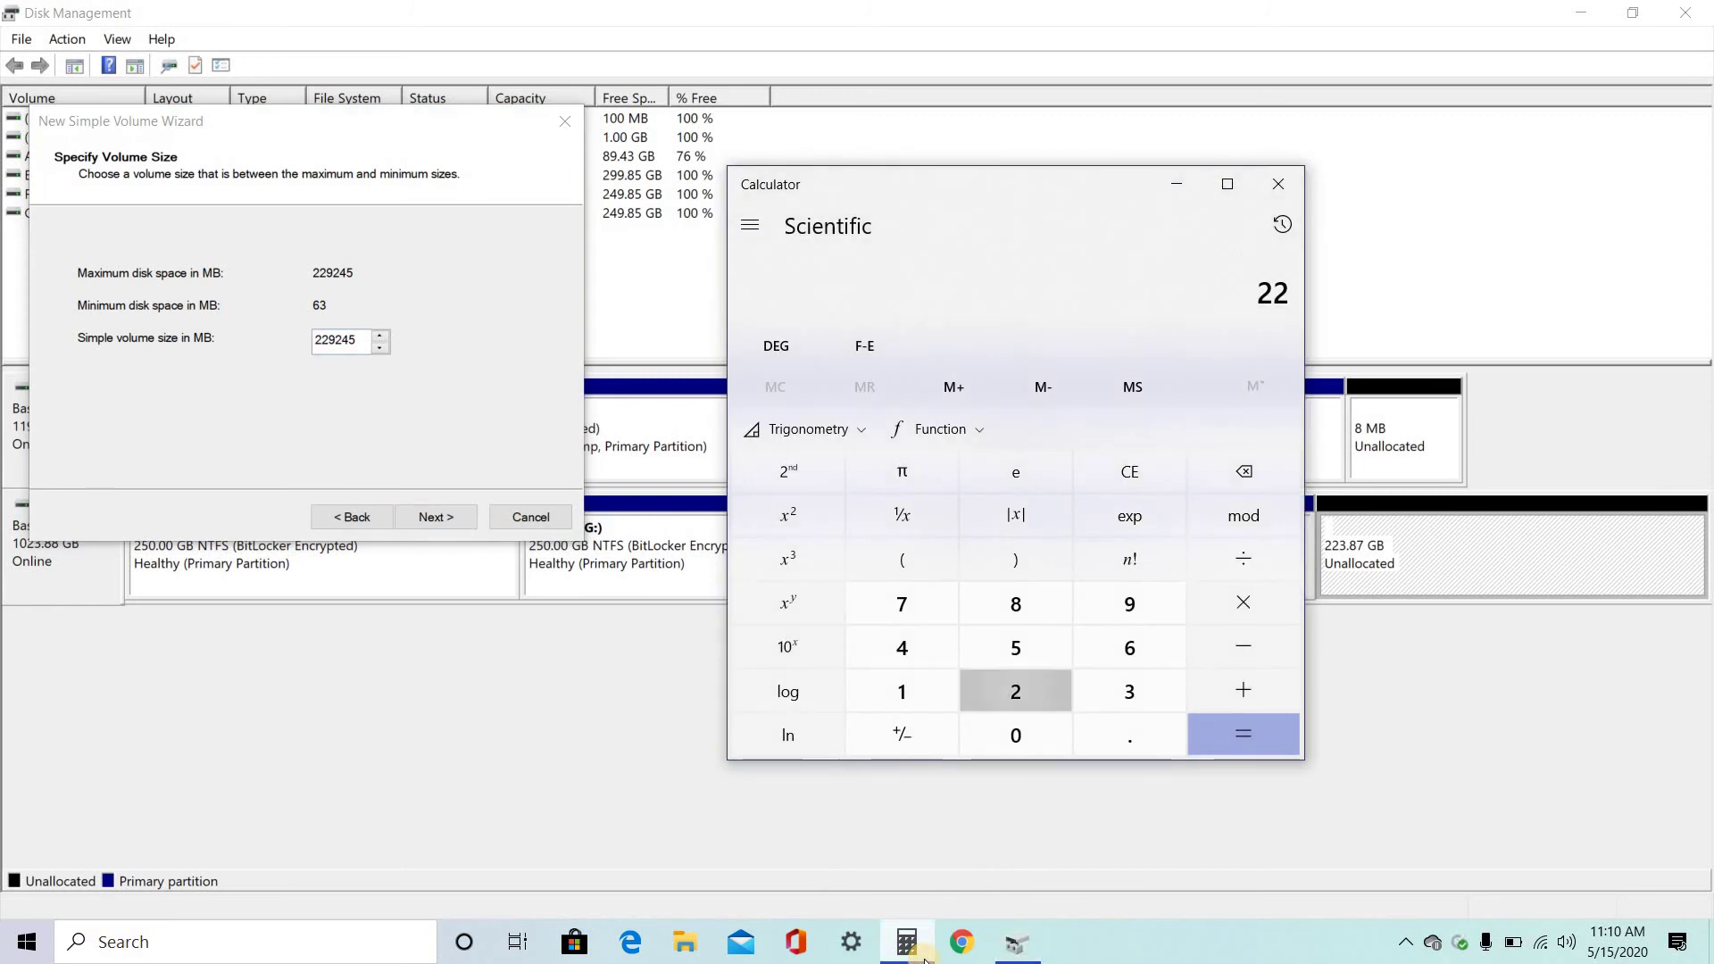
text(3.87*1024)
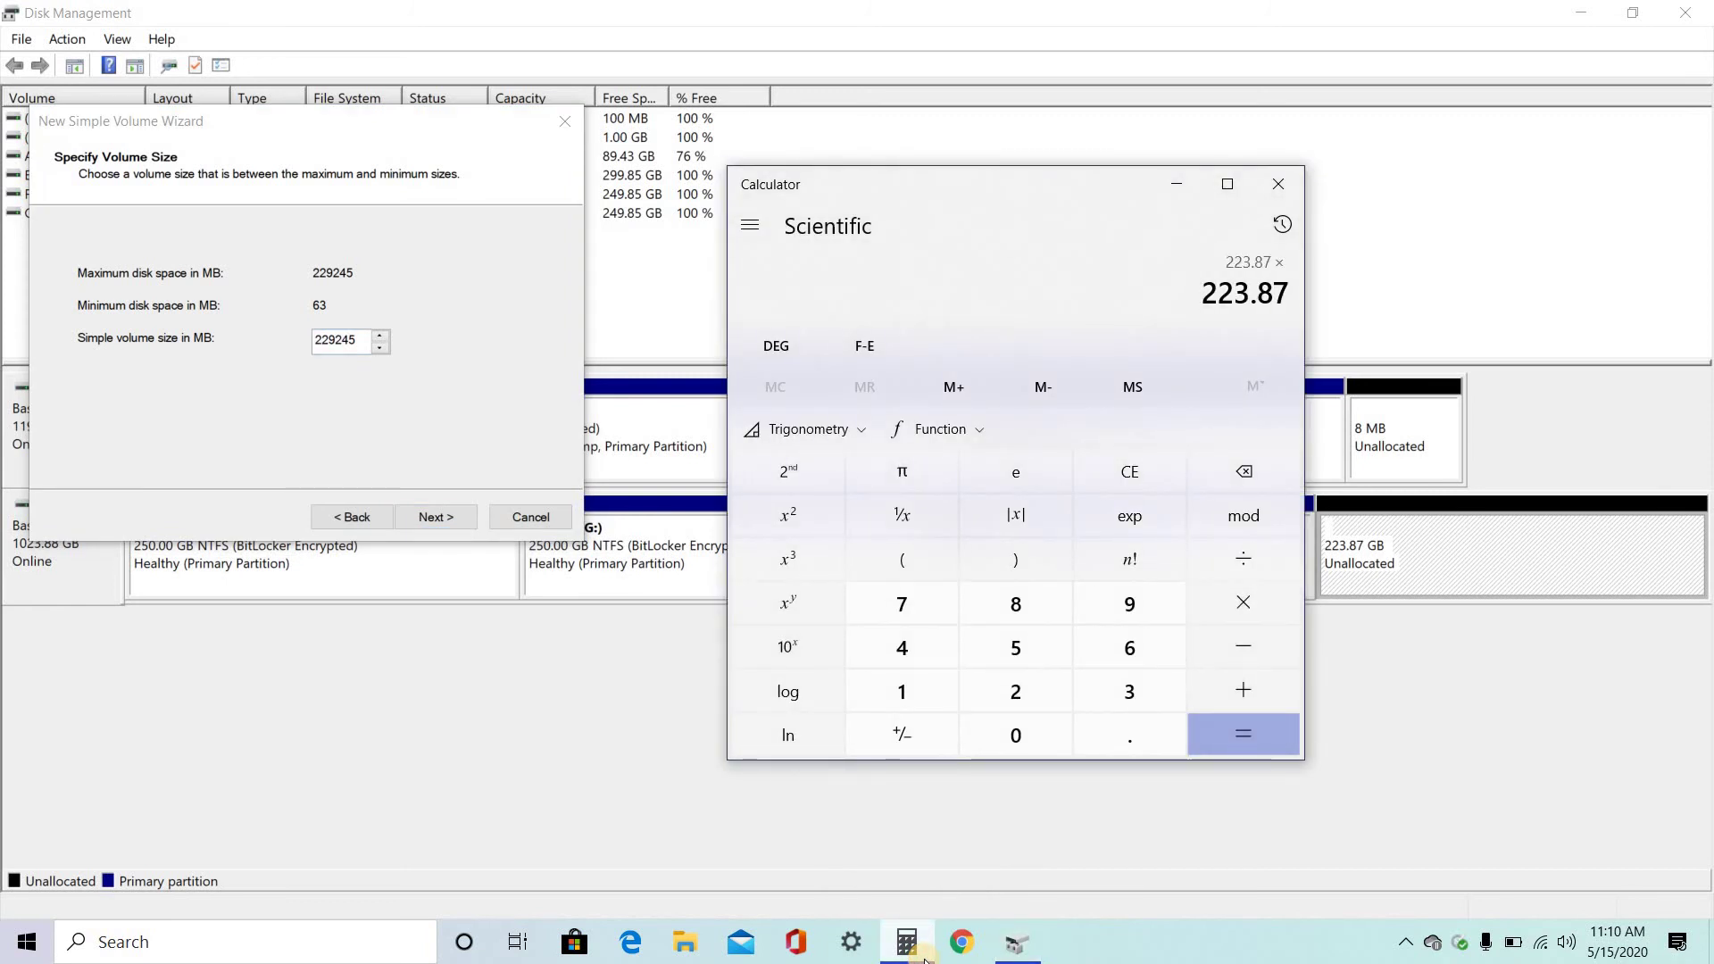
key(Return)
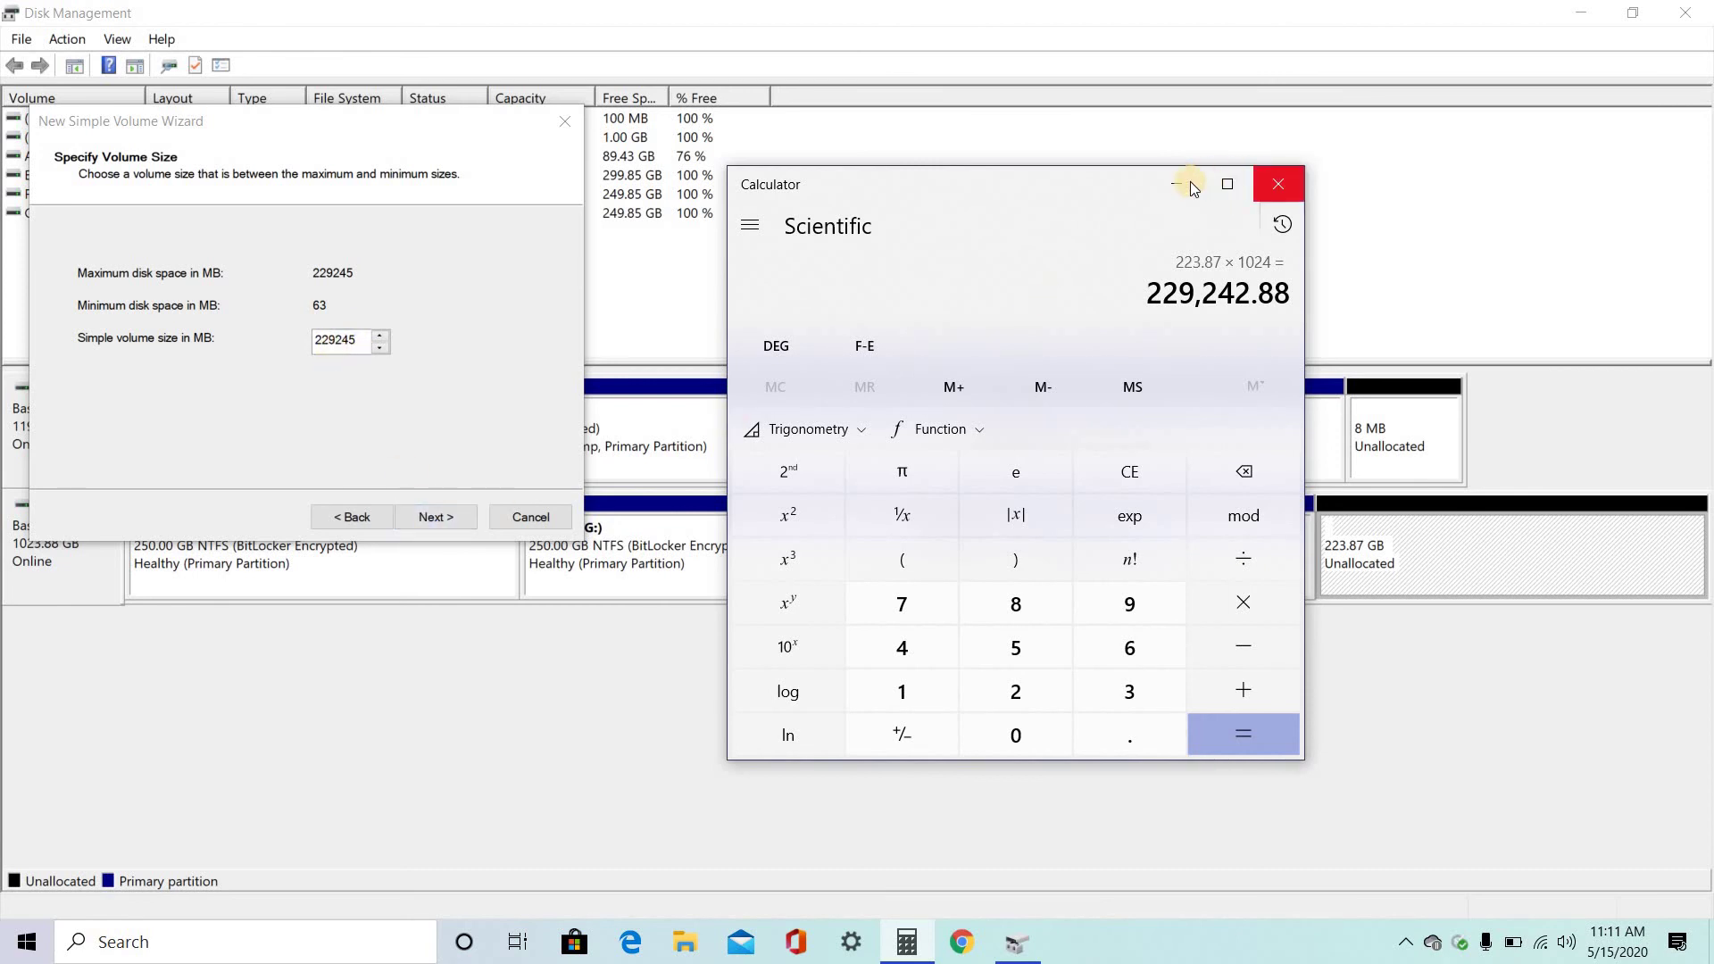
click(372, 293)
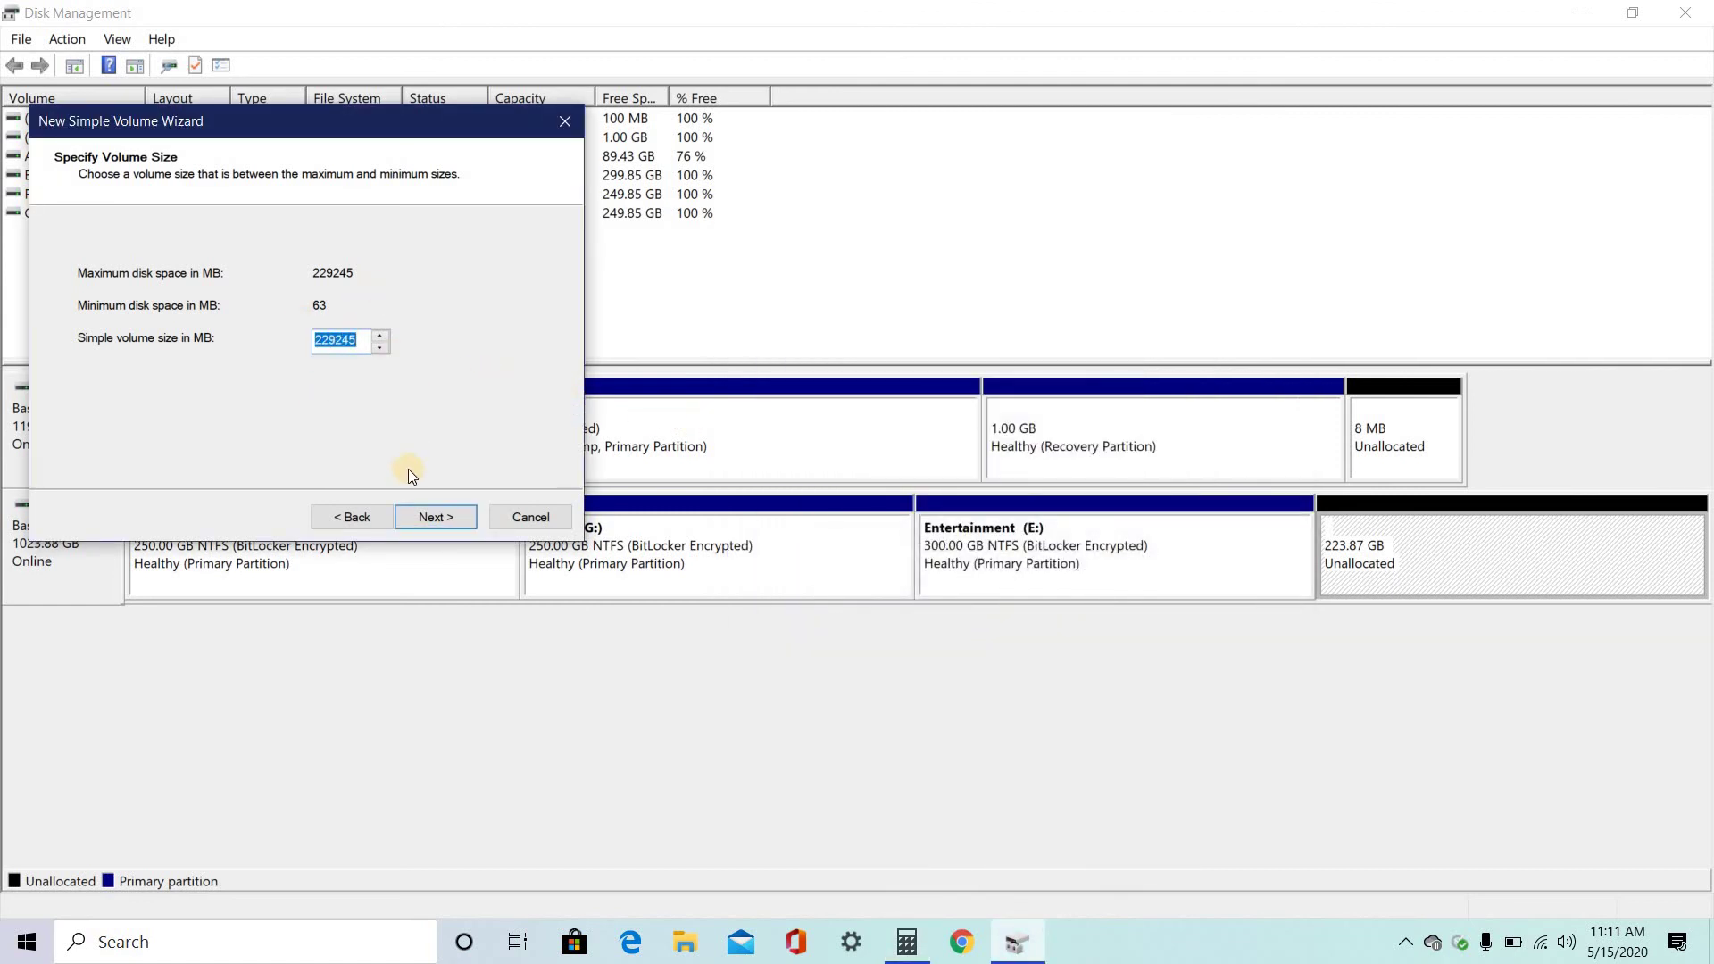
Keep the full size and drive letter D, label it 'Data', and create the volume
click(420, 516)
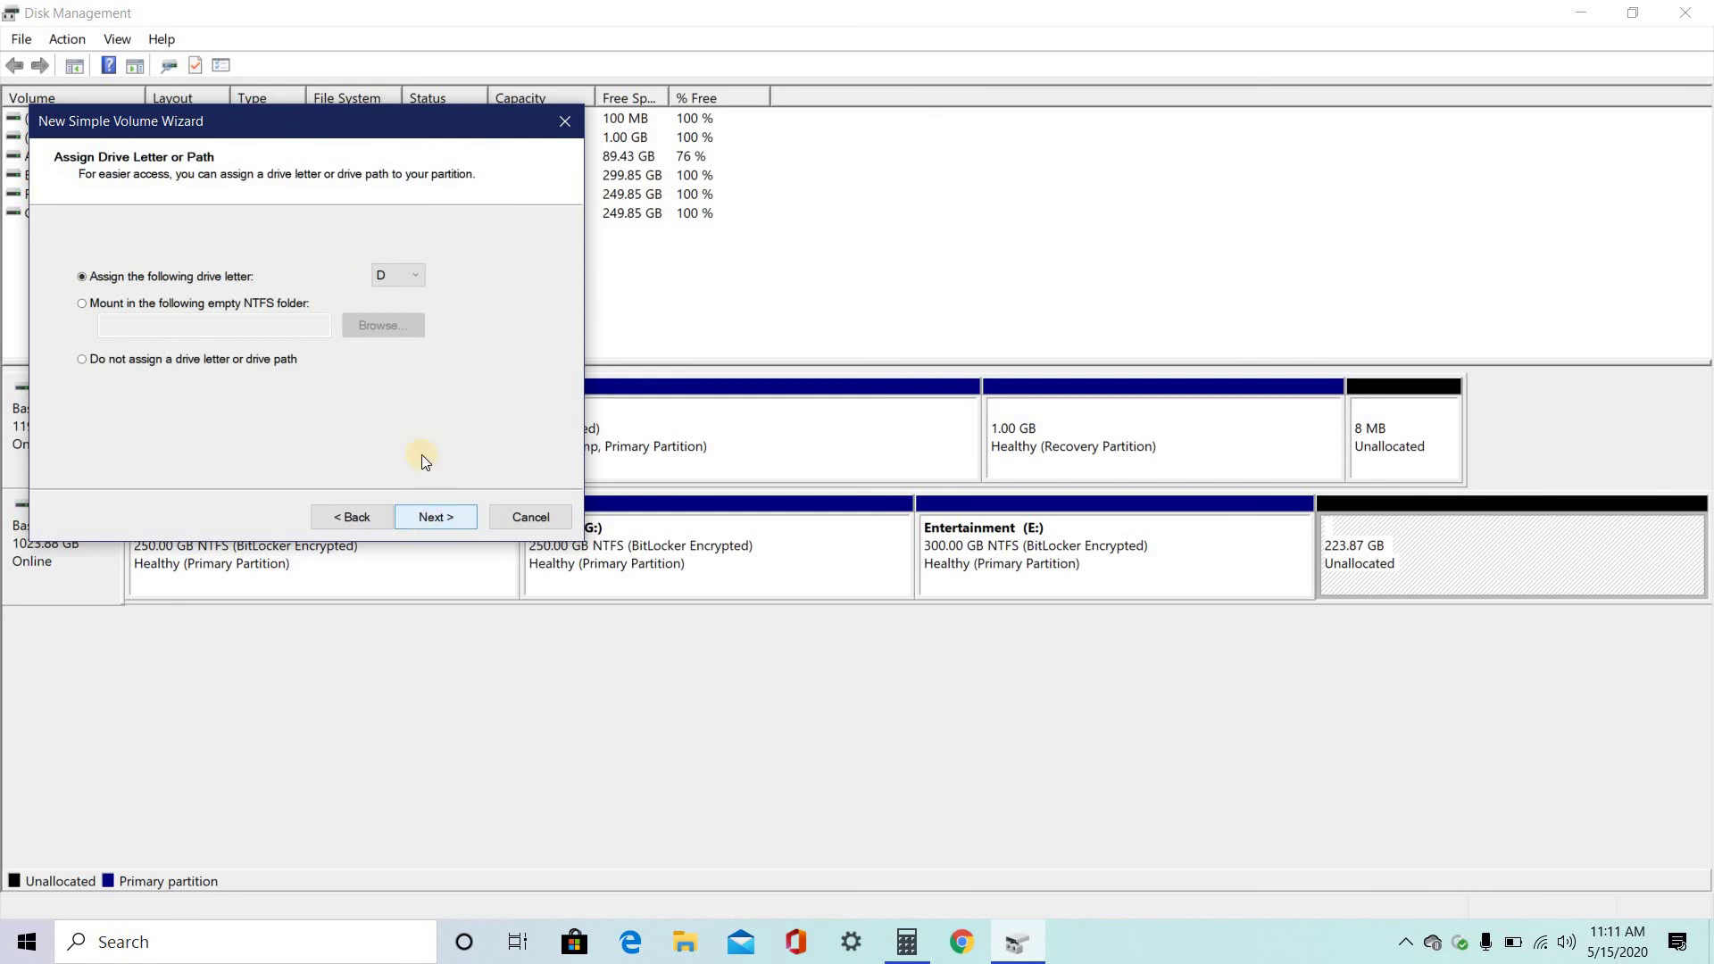
click(415, 279)
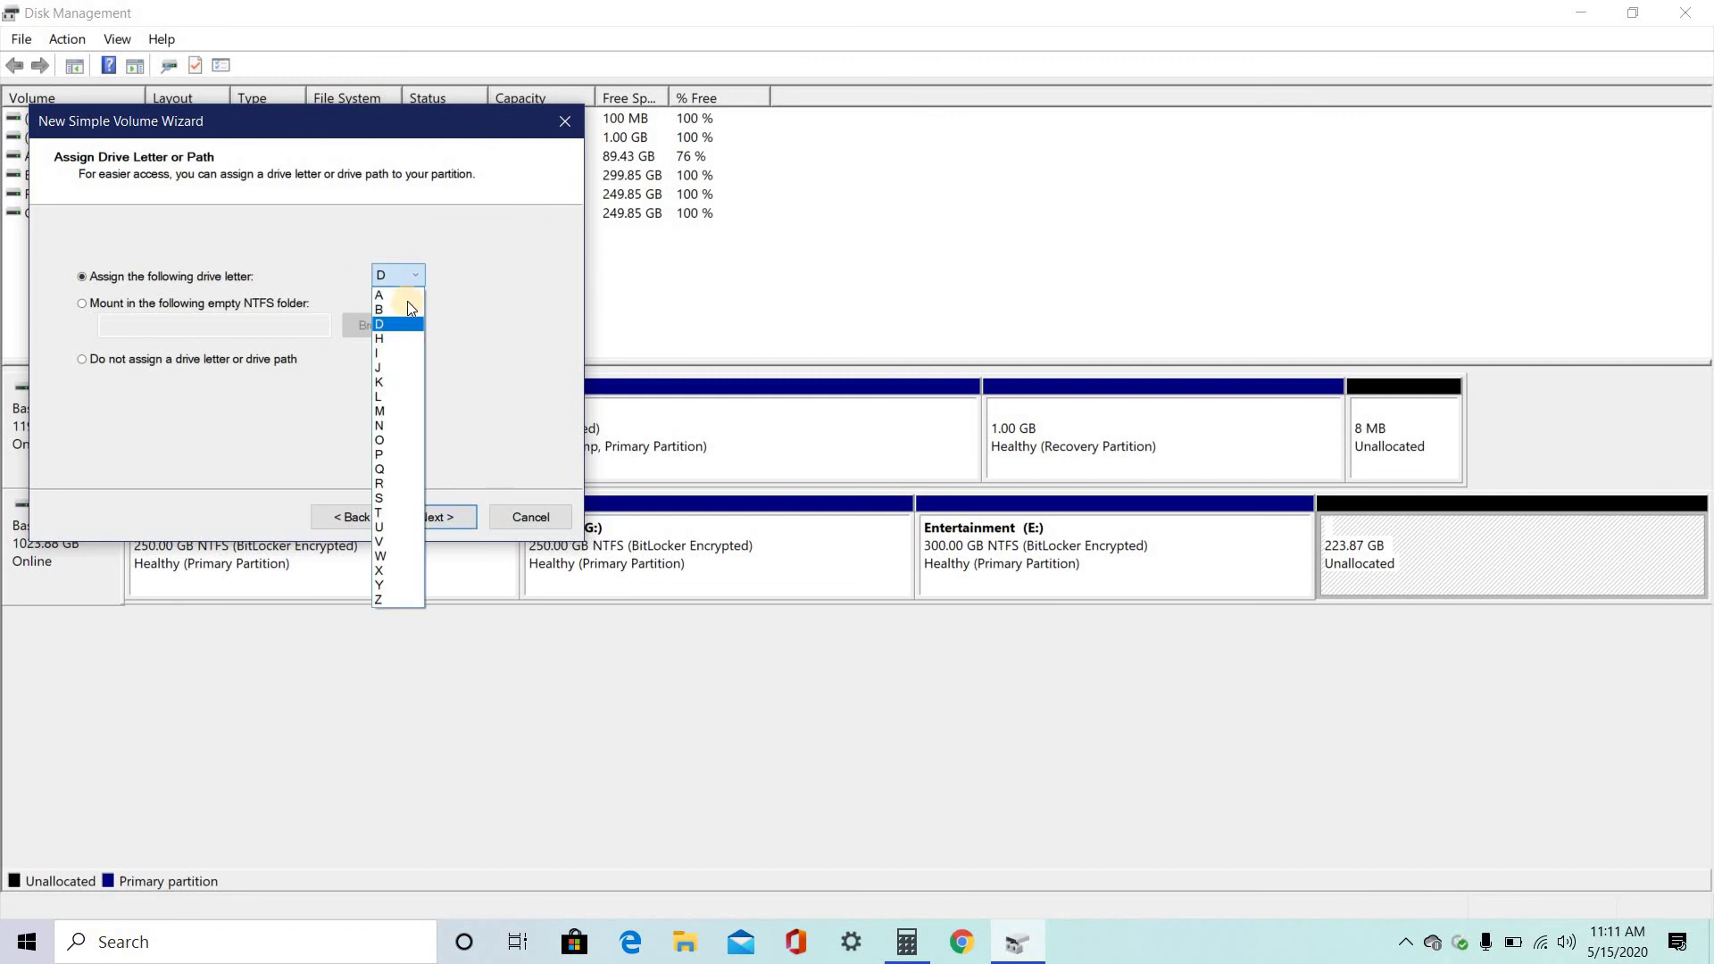
click(403, 324)
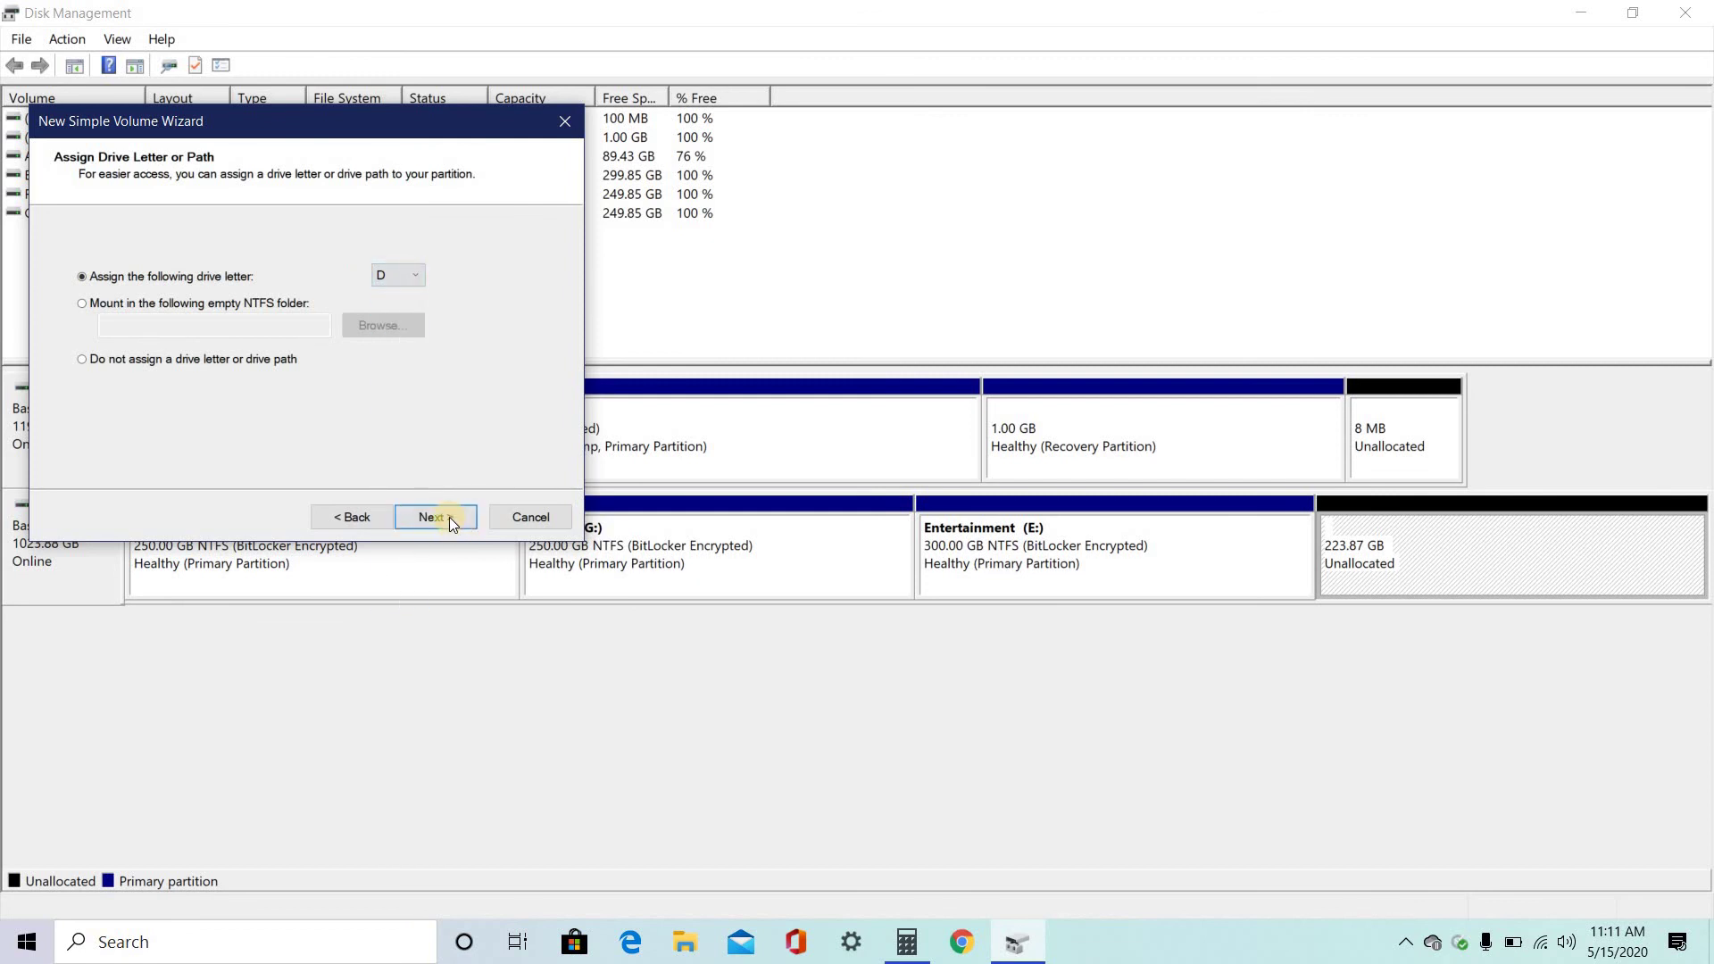
click(448, 517)
click(357, 394)
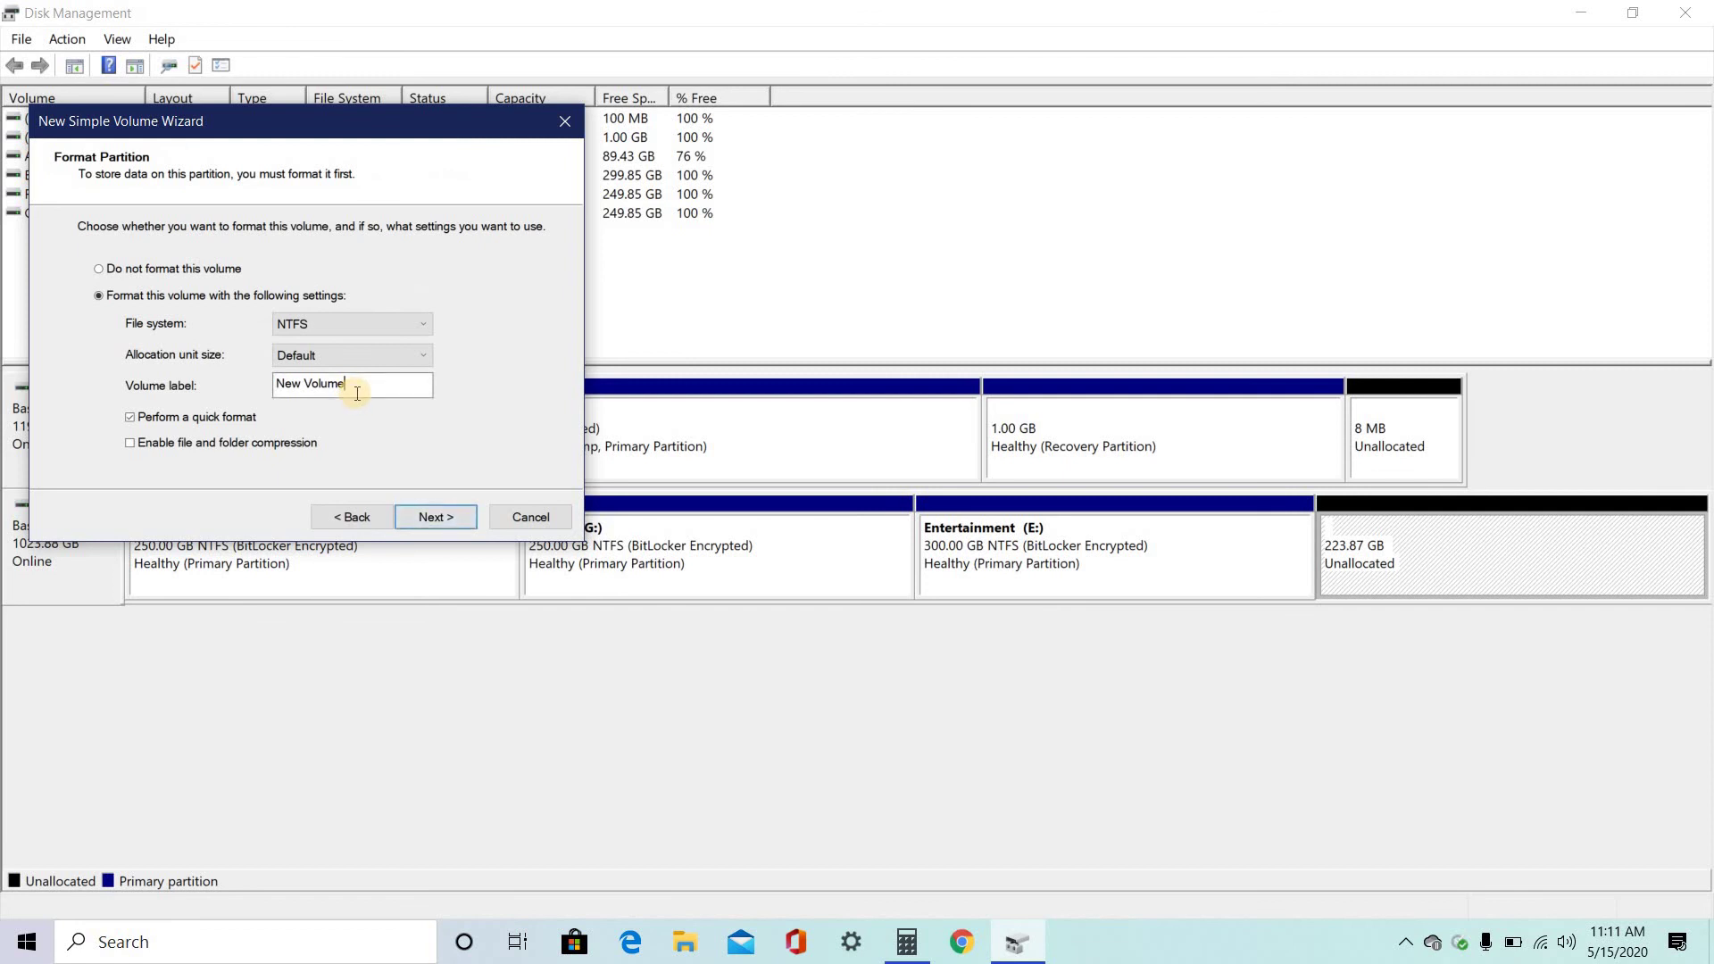
key(BackSpace)
key(BackSpace)
key(BackSpace)
key(BackSpace)
key(BackSpace)
key(BackSpace)
key(BackSpace)
key(BackSpace)
key(BackSpace)
key(BackSpace)
text(Data)
click(433, 517)
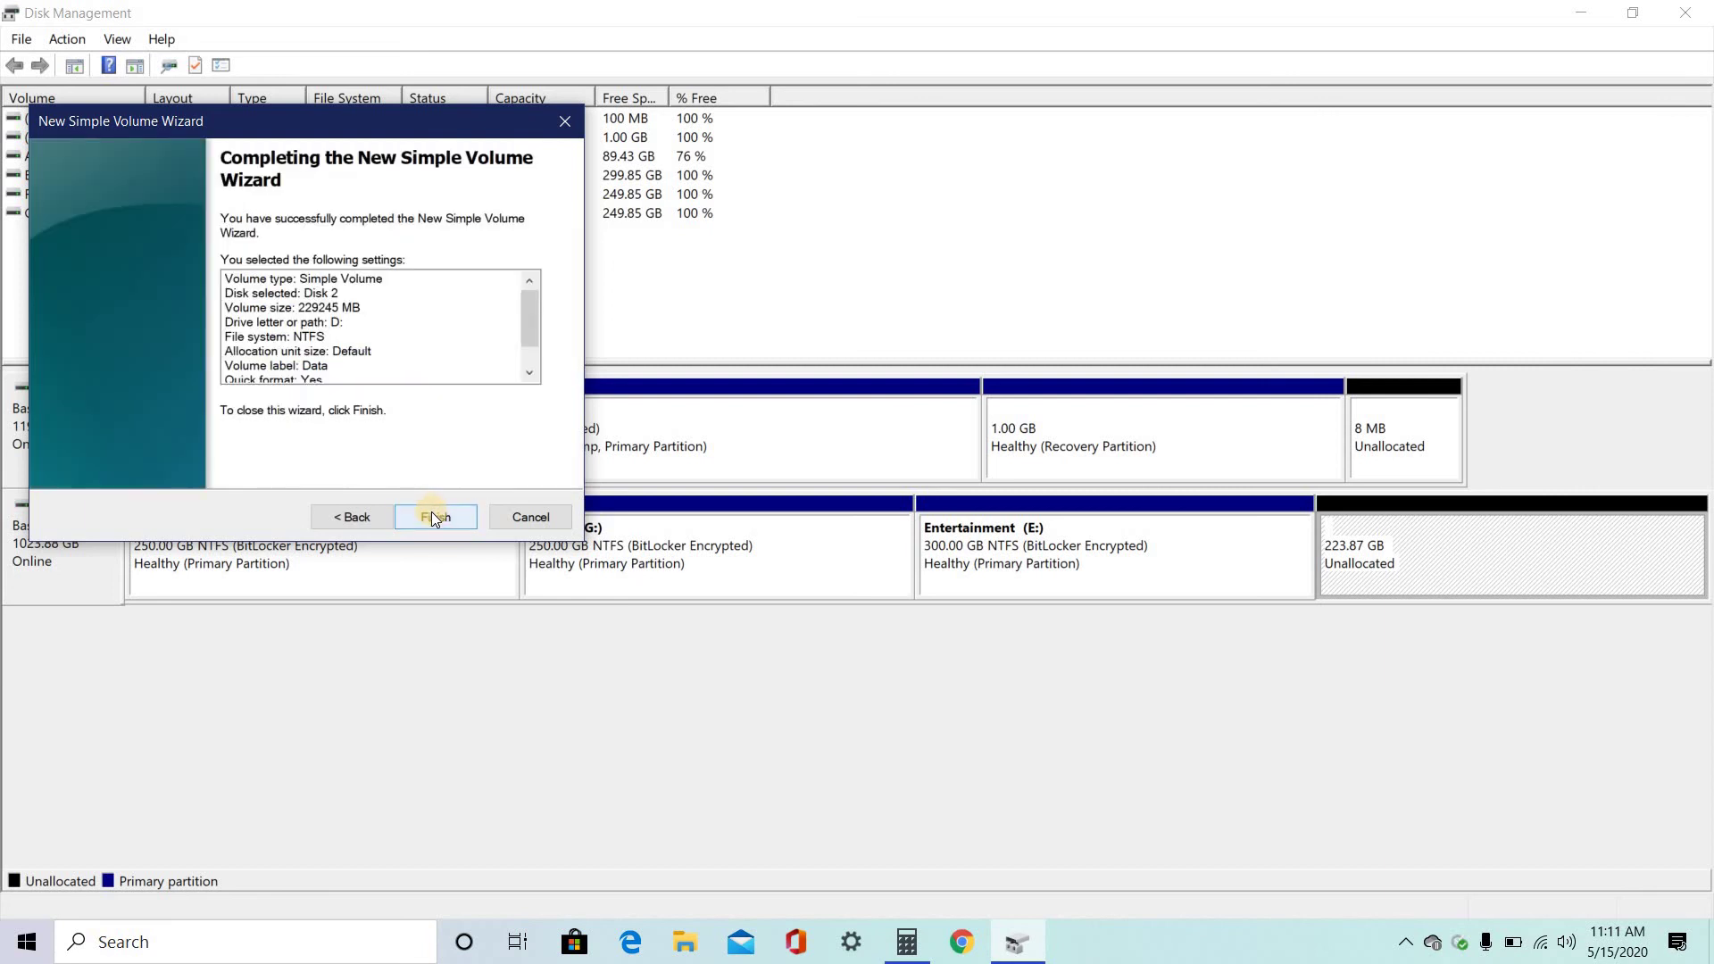
click(432, 513)
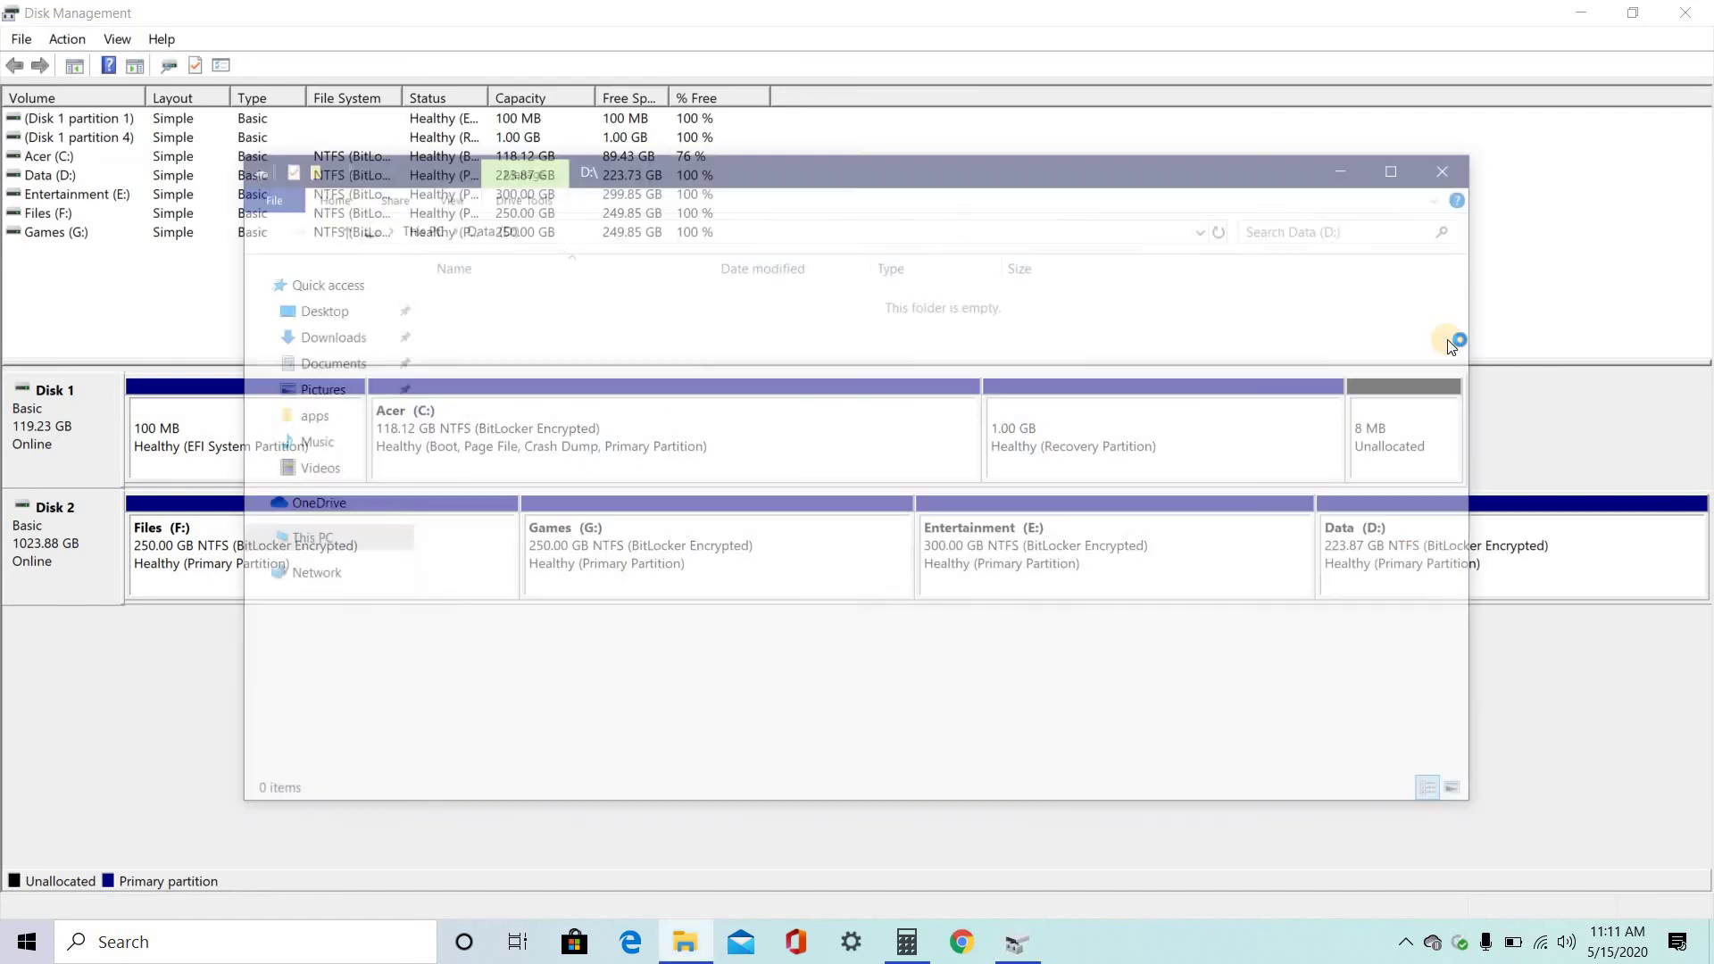
Close the empty D: drive window, then close Disk Management
click(1458, 170)
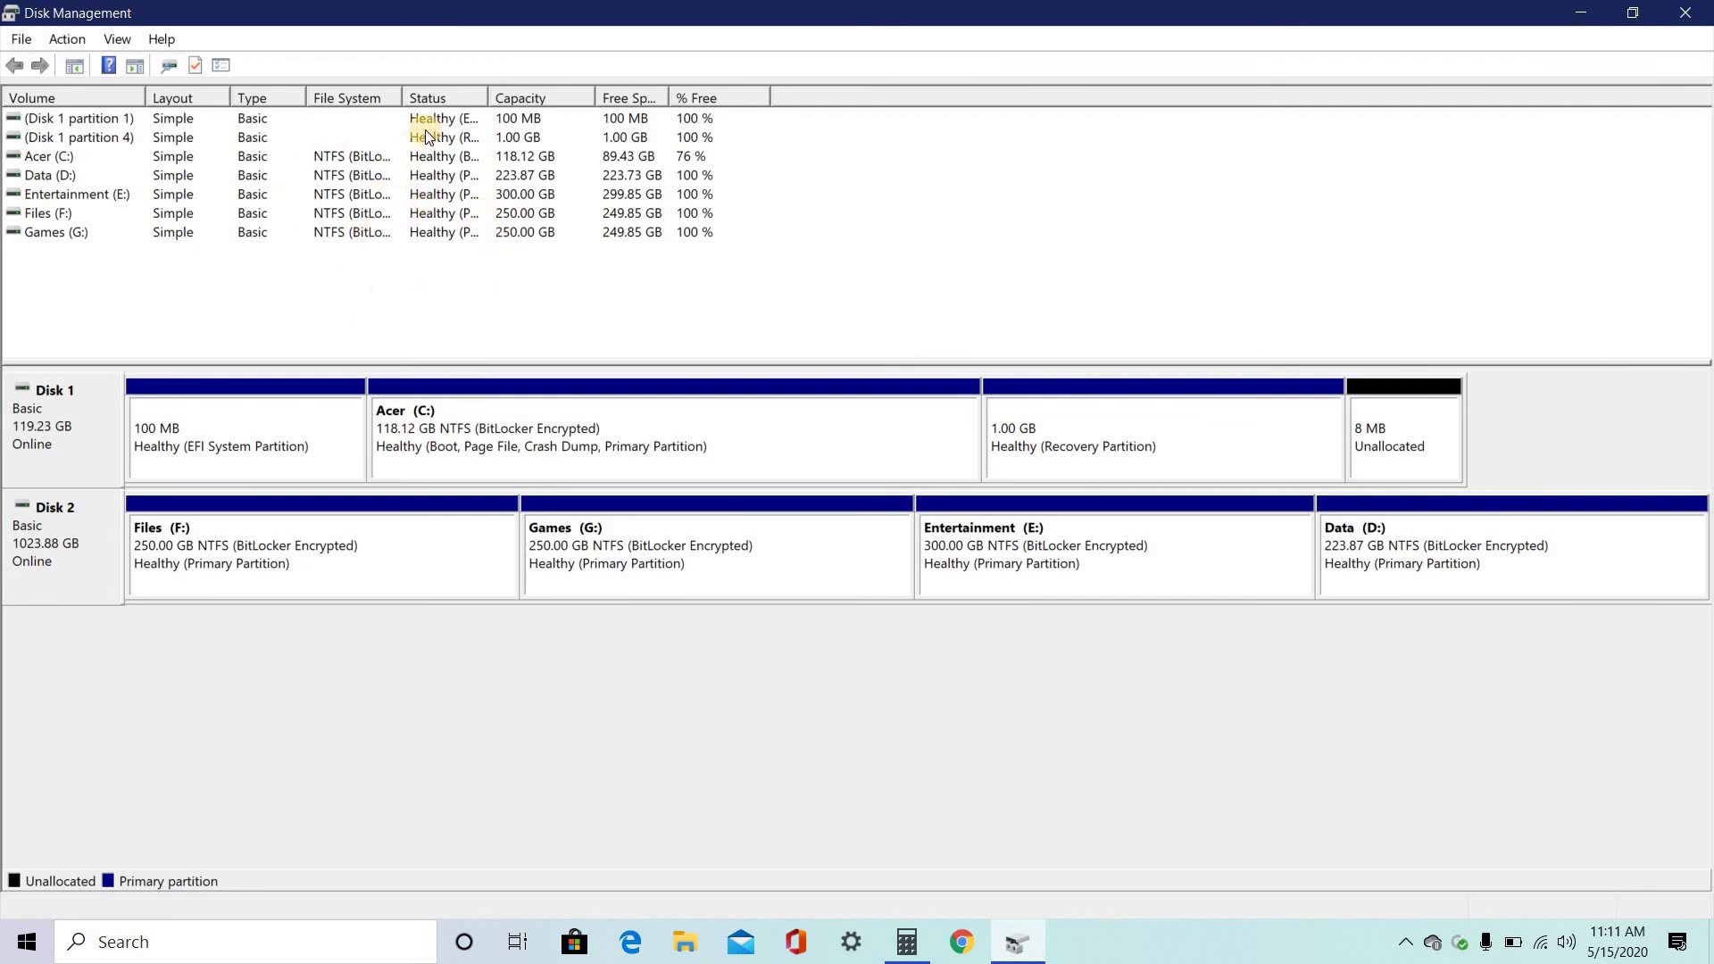
click(1686, 12)
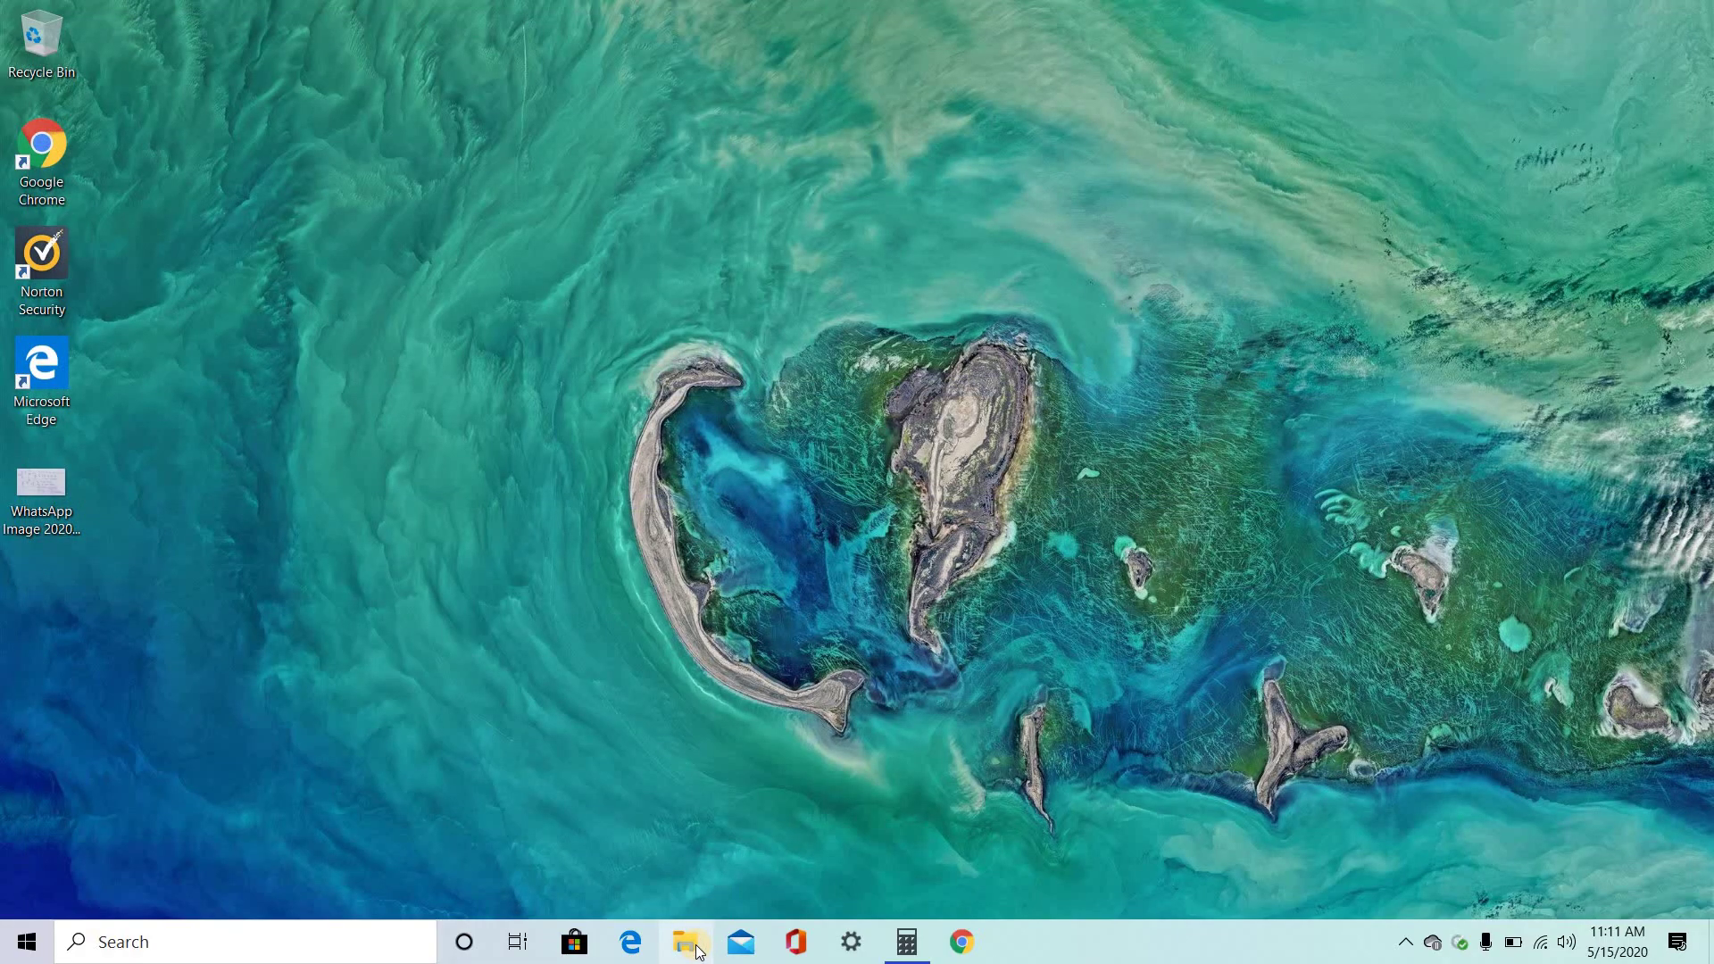
click(697, 952)
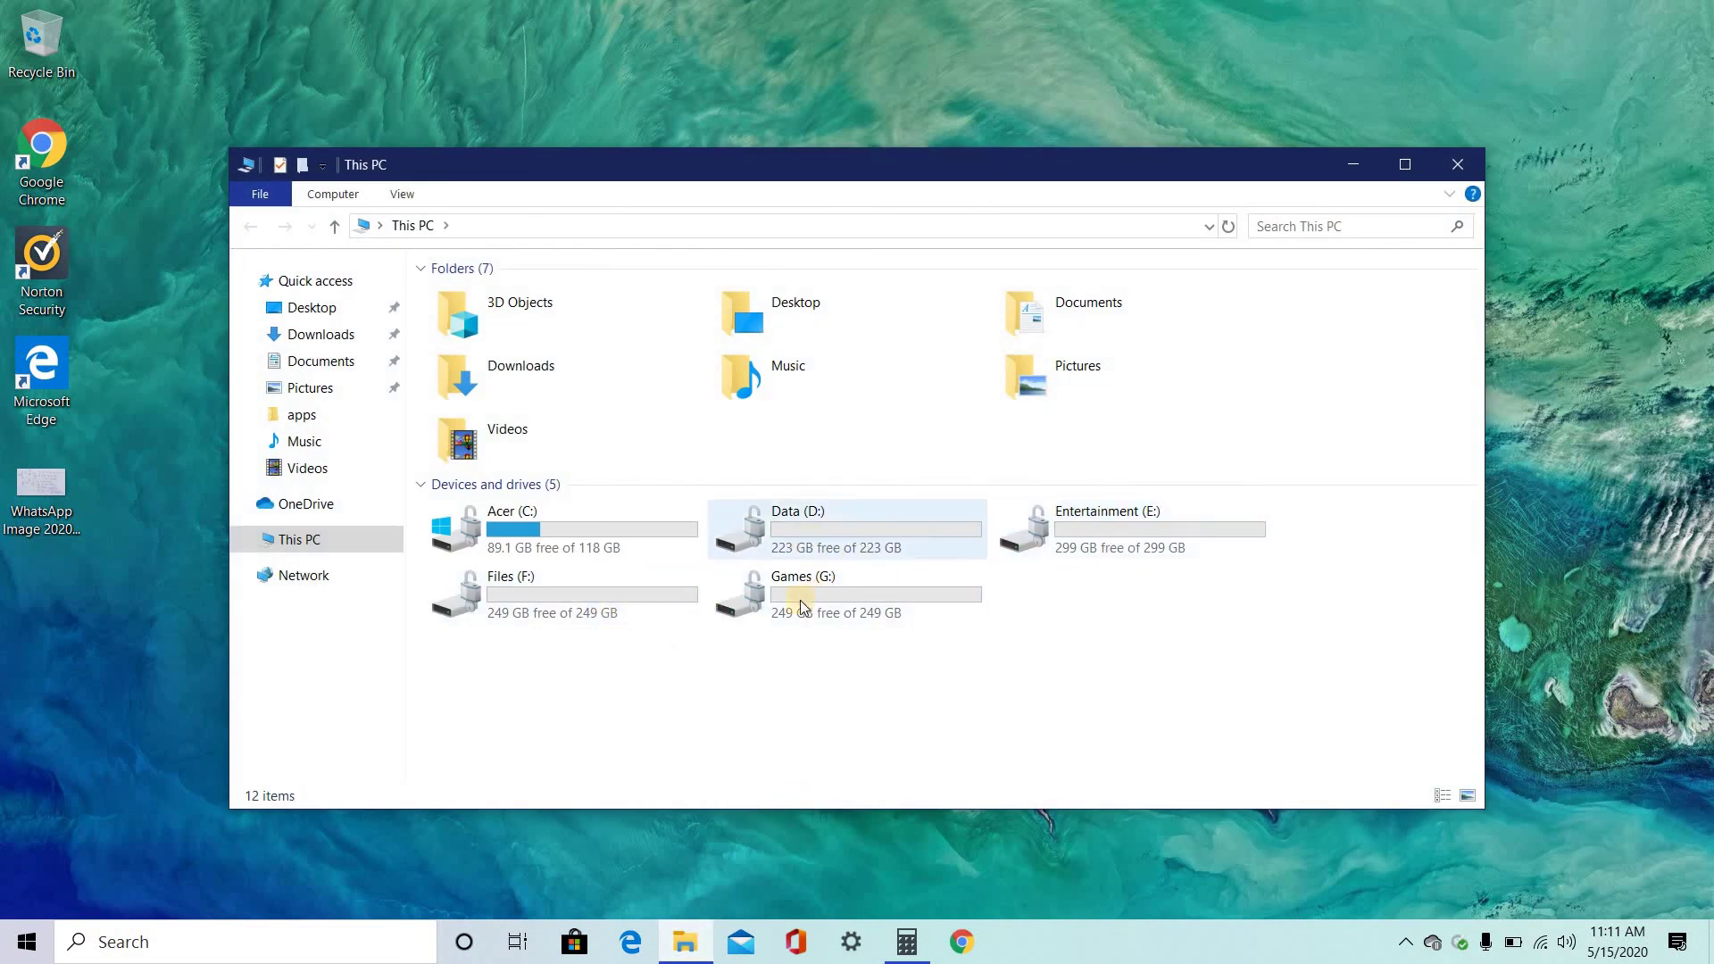
click(1461, 164)
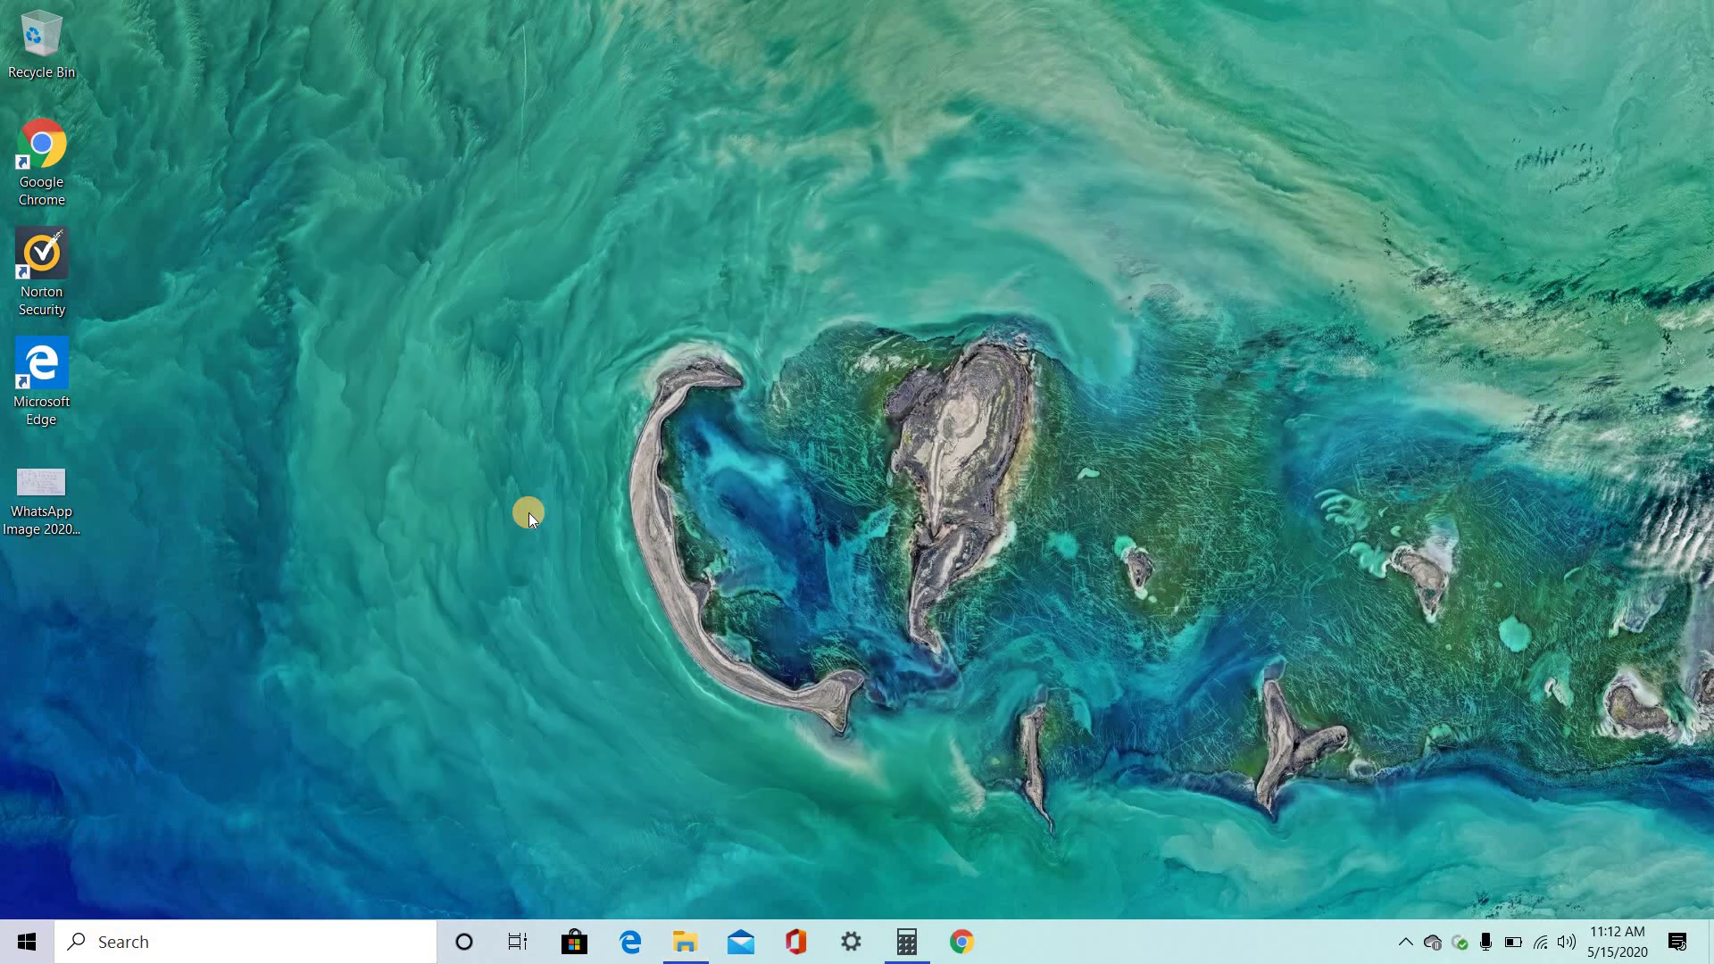